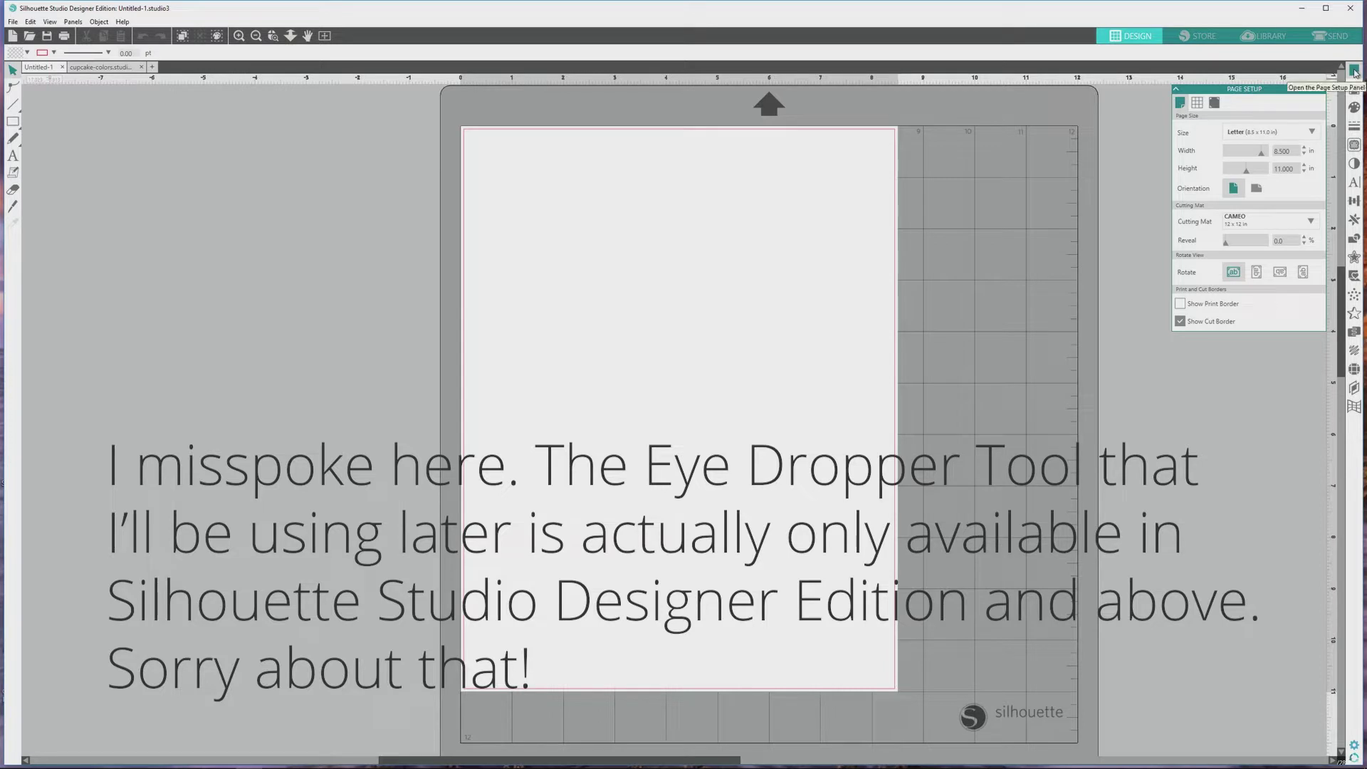
- Turn on Type 1 registration marks for the letter-size page
left_click(1354, 70)
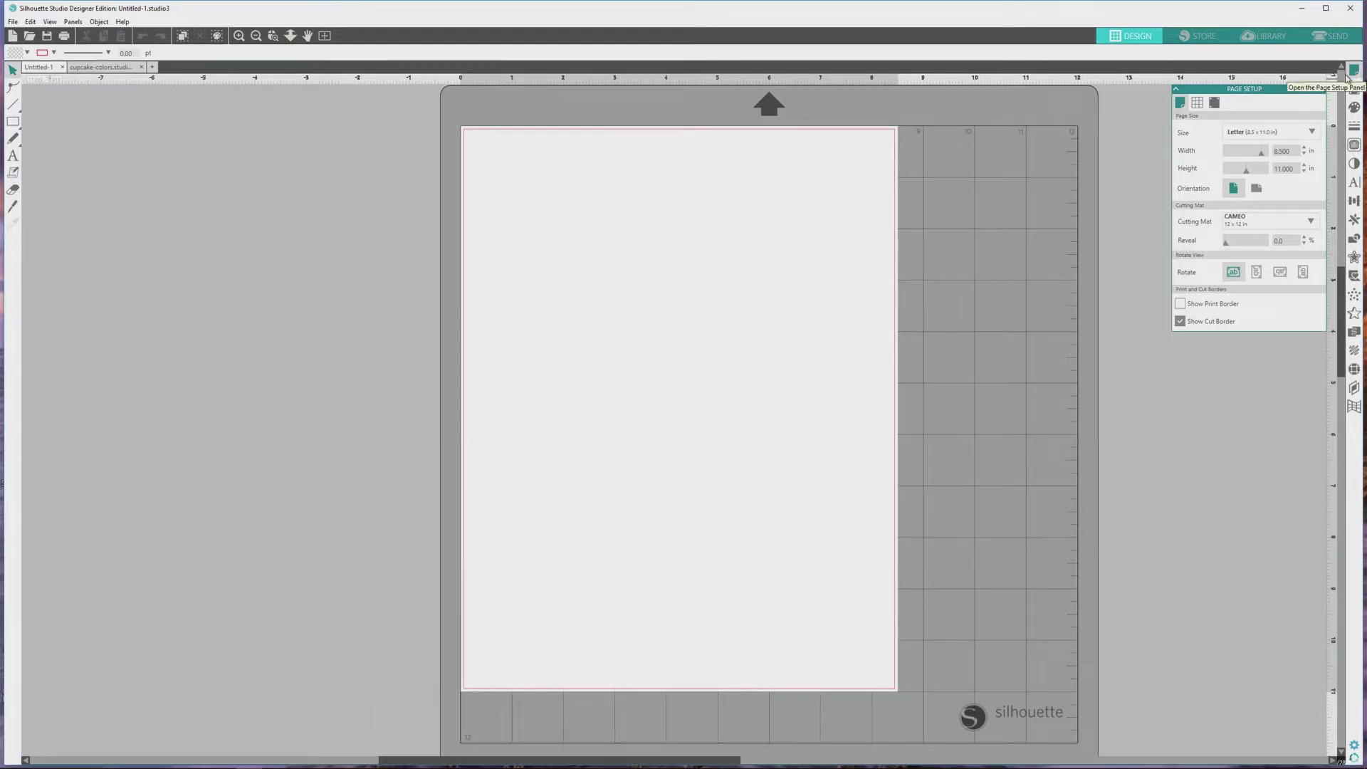
left_click(1271, 137)
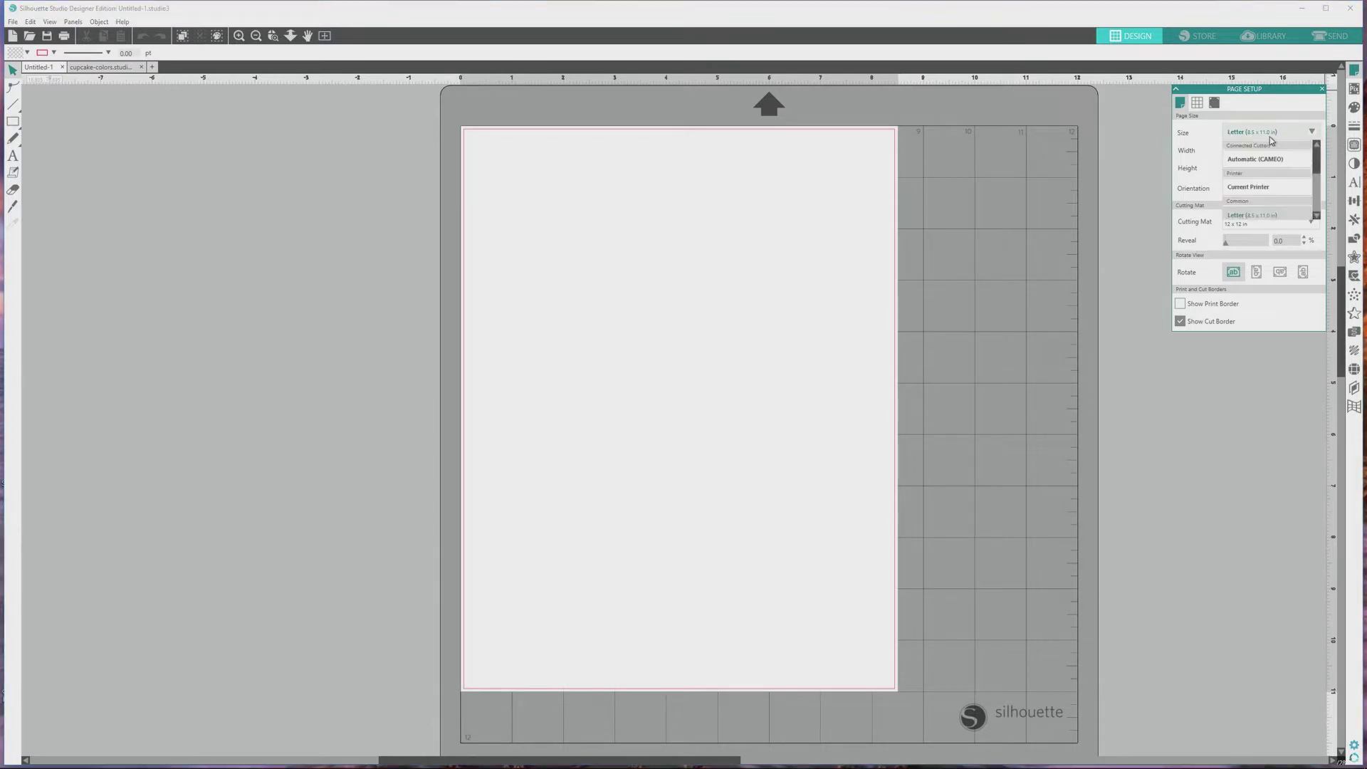
left_click(1272, 140)
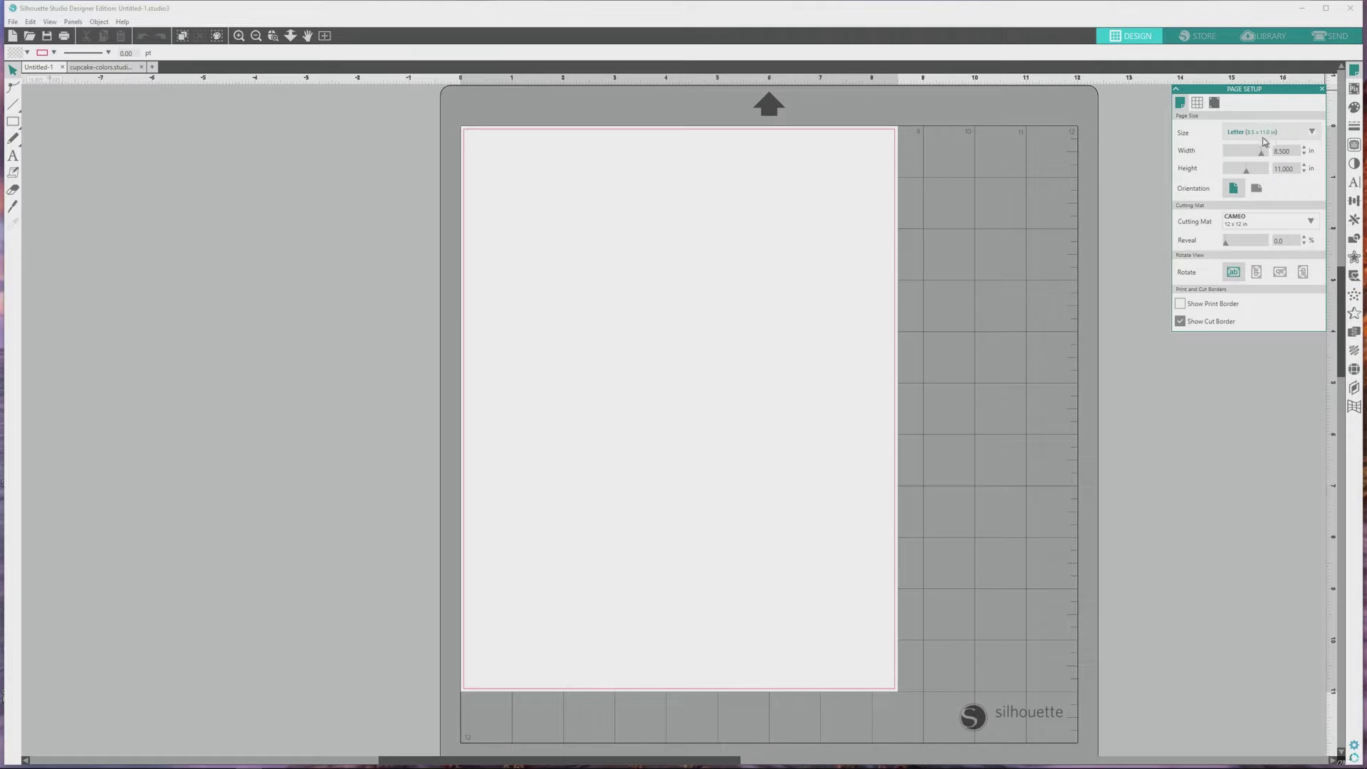
left_click(1215, 104)
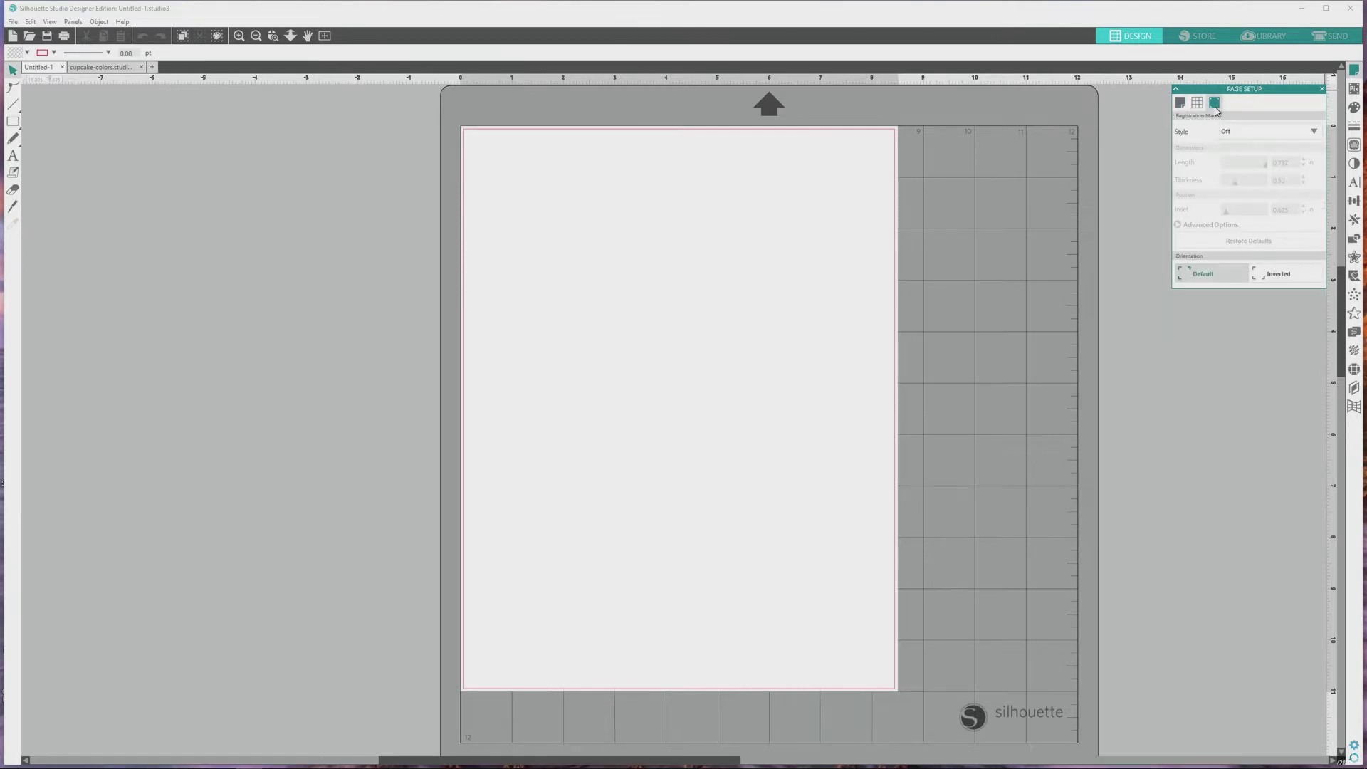
left_click(1254, 131)
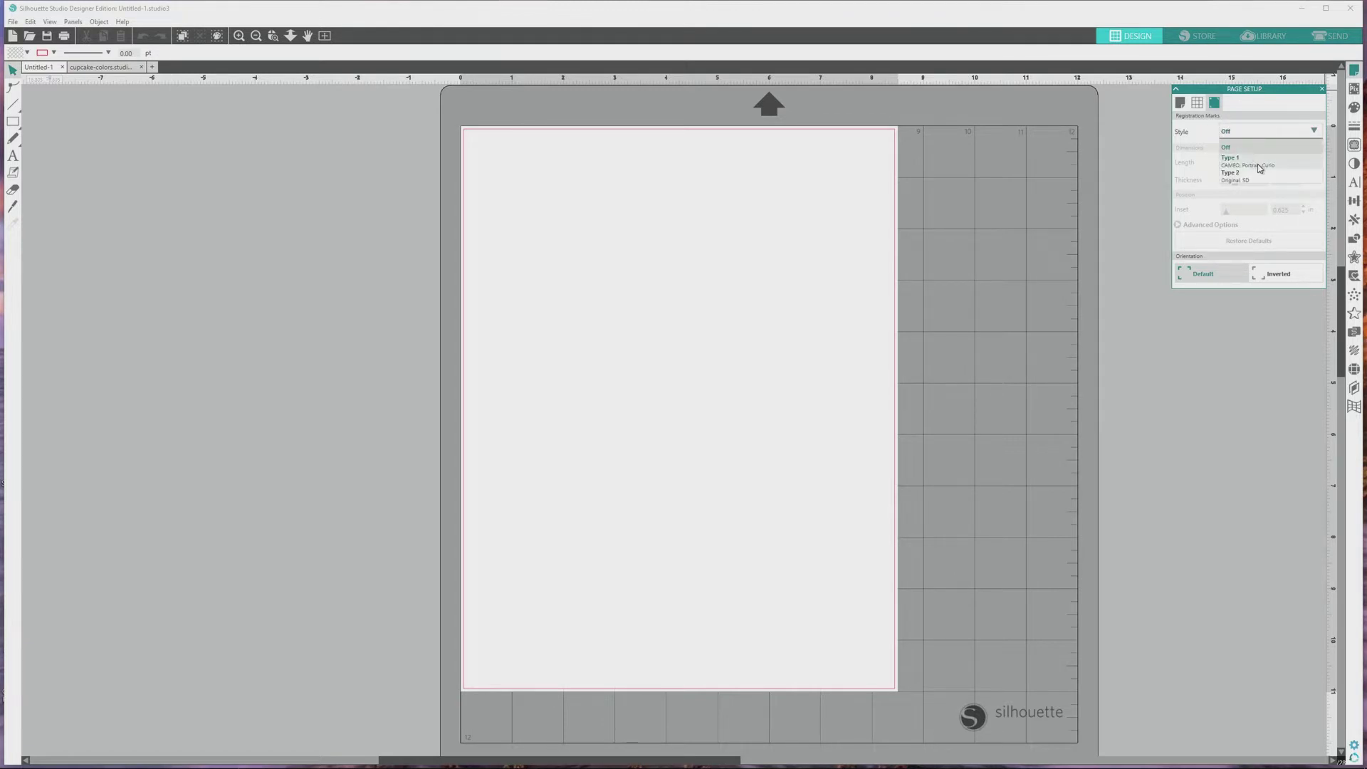
left_click(1258, 164)
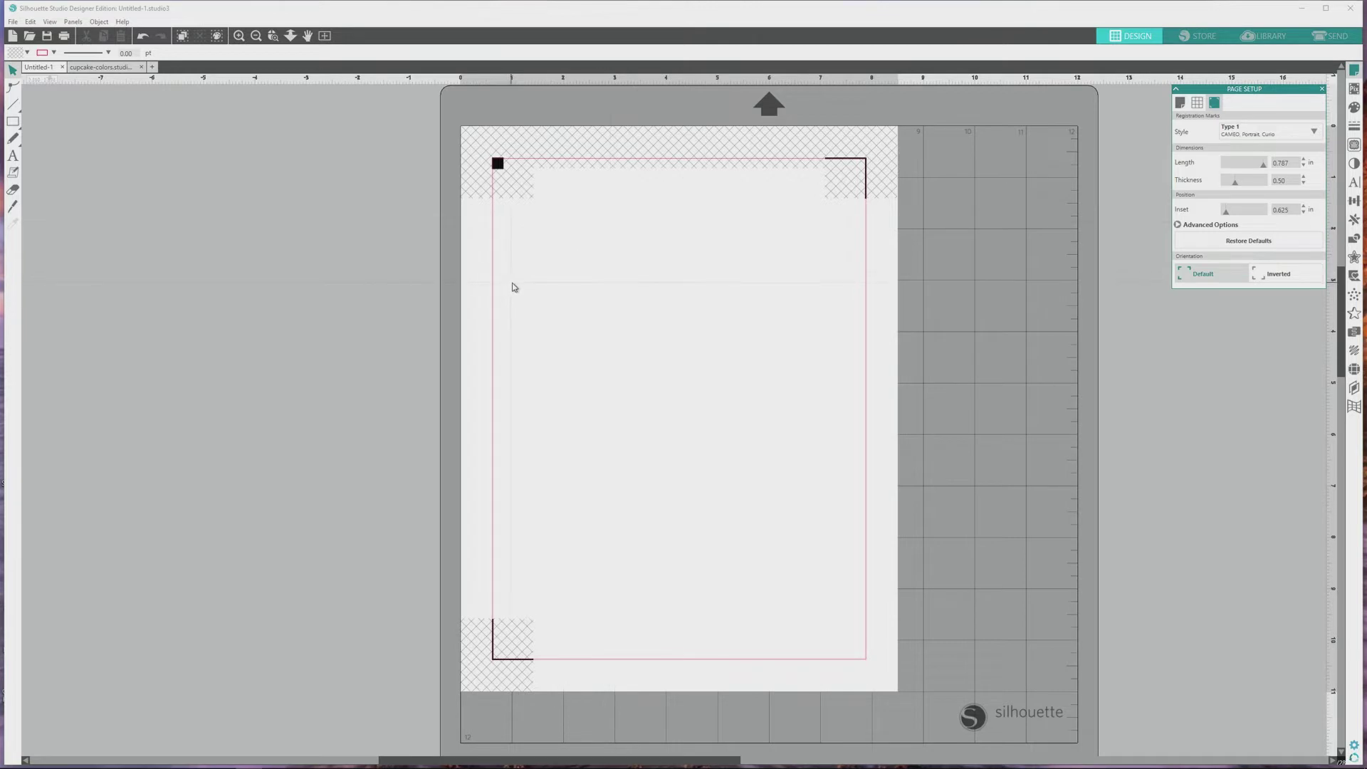
- Draw a horizontal rectangle about 7.4 in wide and 3 in high across the upper half of the page
mouse_move(14, 125)
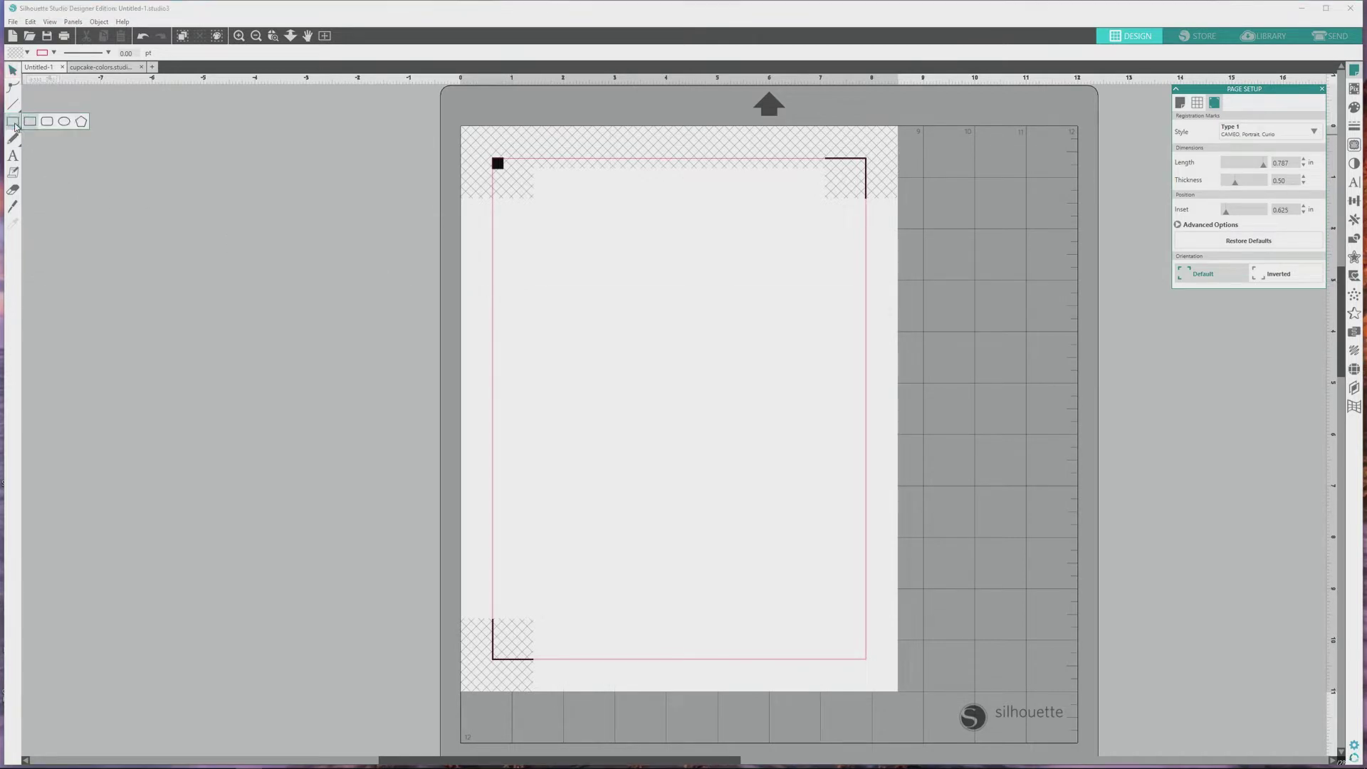
left_click(29, 121)
left_click_drag(505, 222, 886, 375)
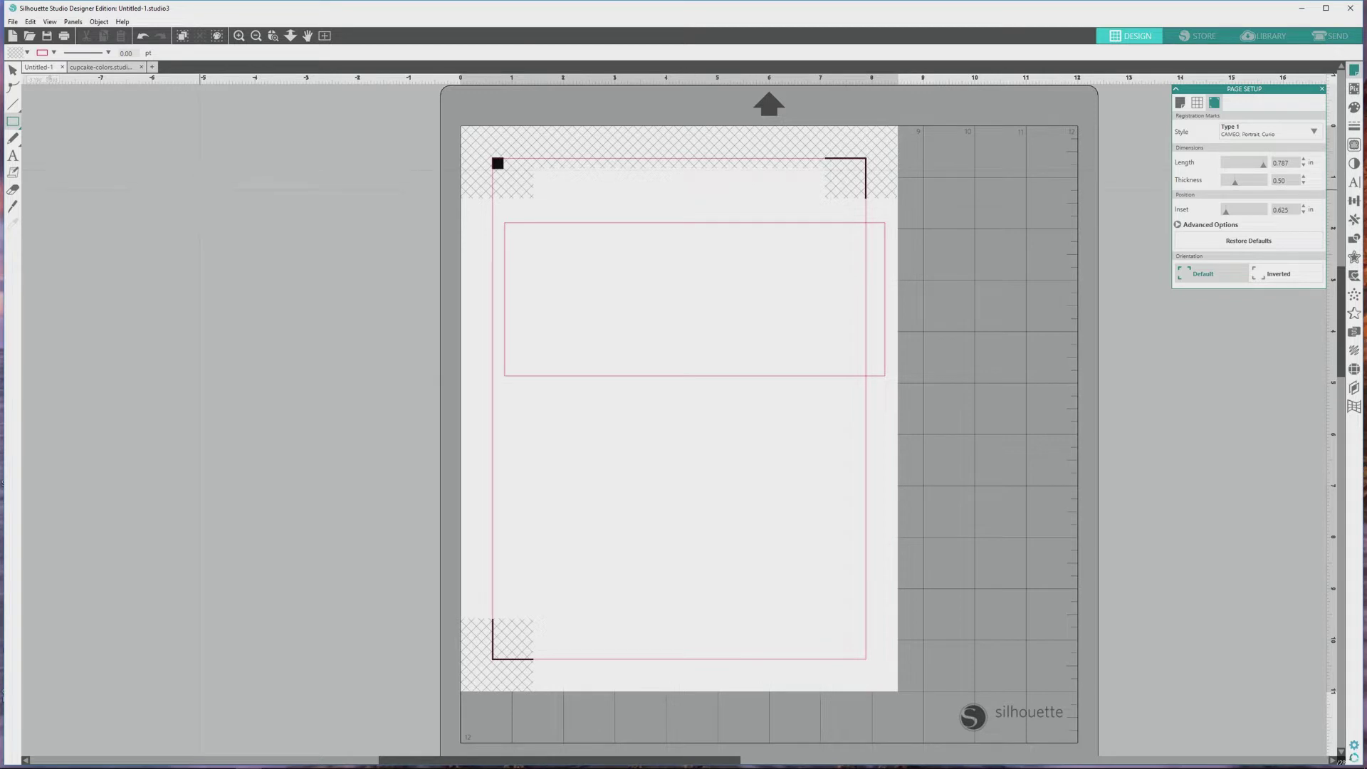
- Resize the rectangle to 6.75 in wide by 3.75 in high
left_click(13, 69)
left_click(568, 225)
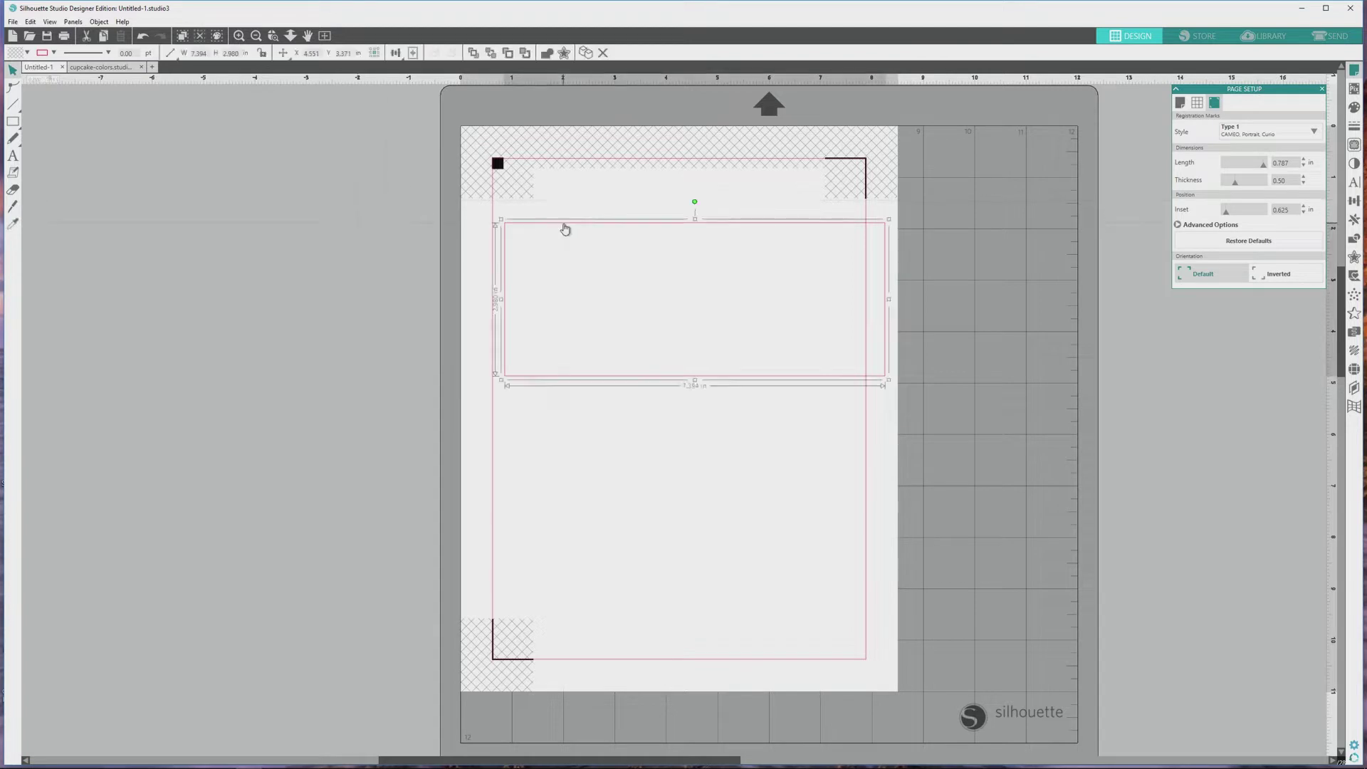
left_click(1355, 206)
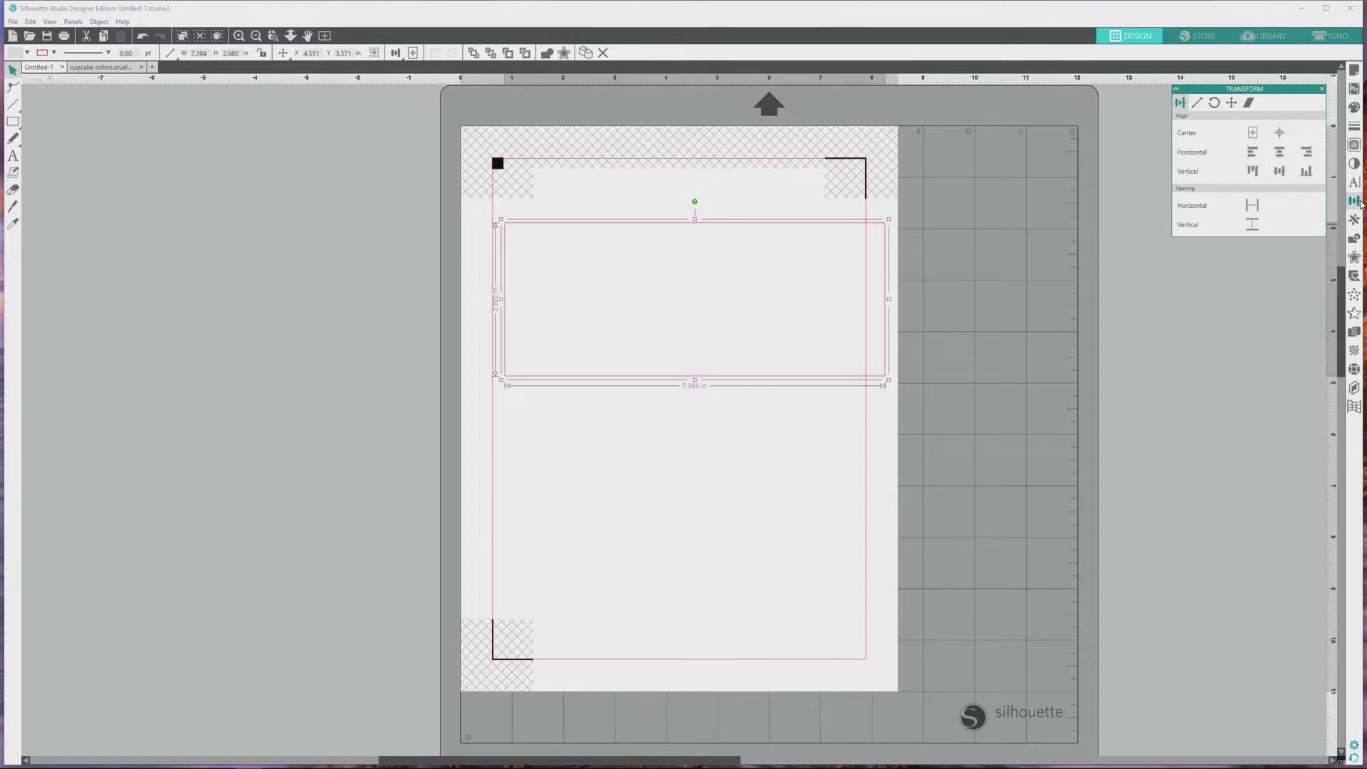
left_click(1198, 105)
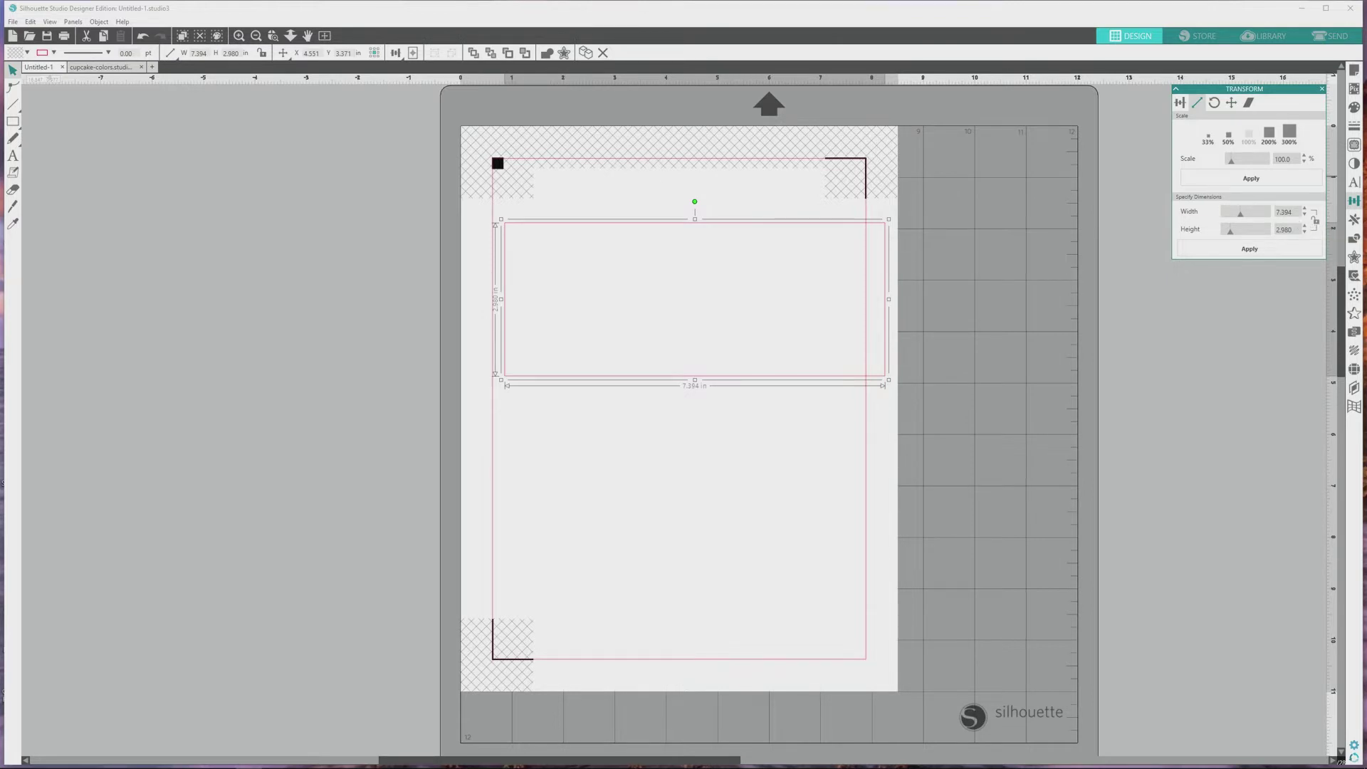
key("Tab")
type("3.75")
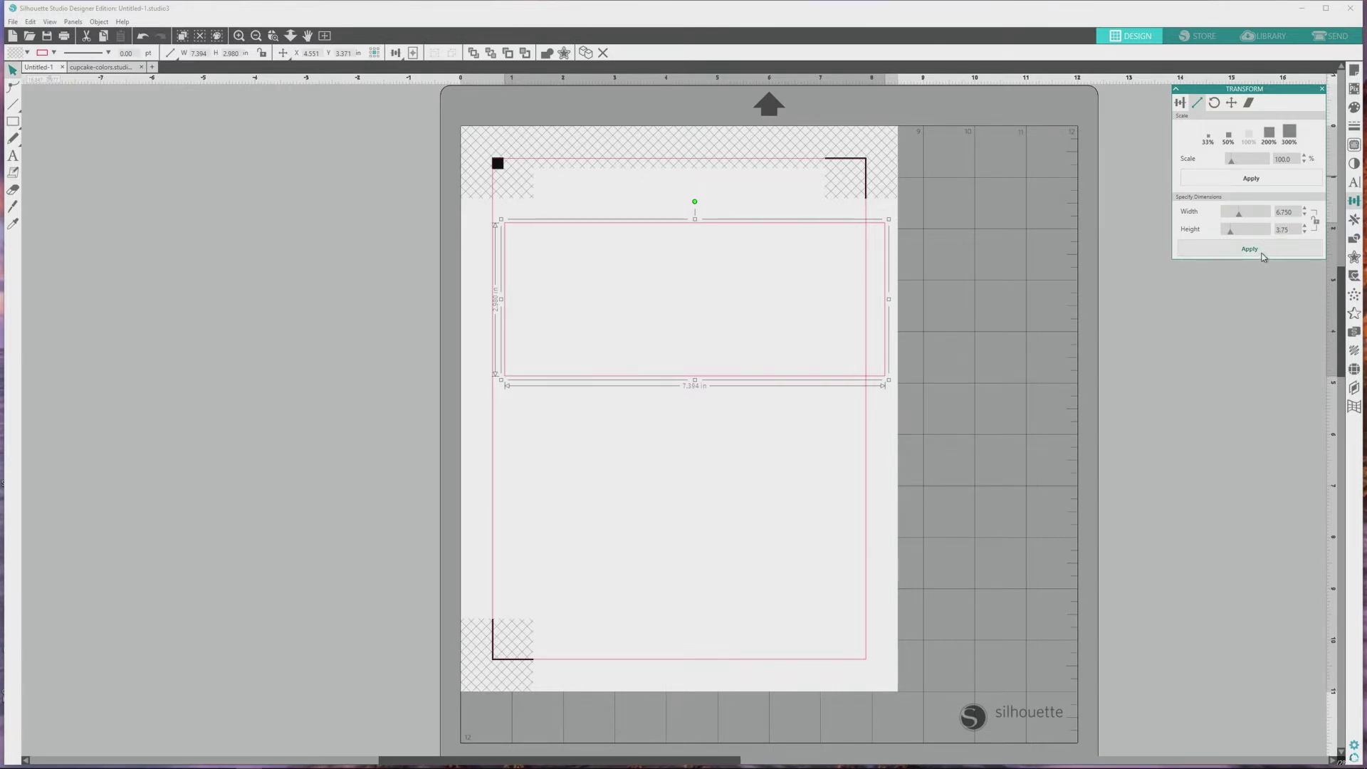
left_click(1263, 255)
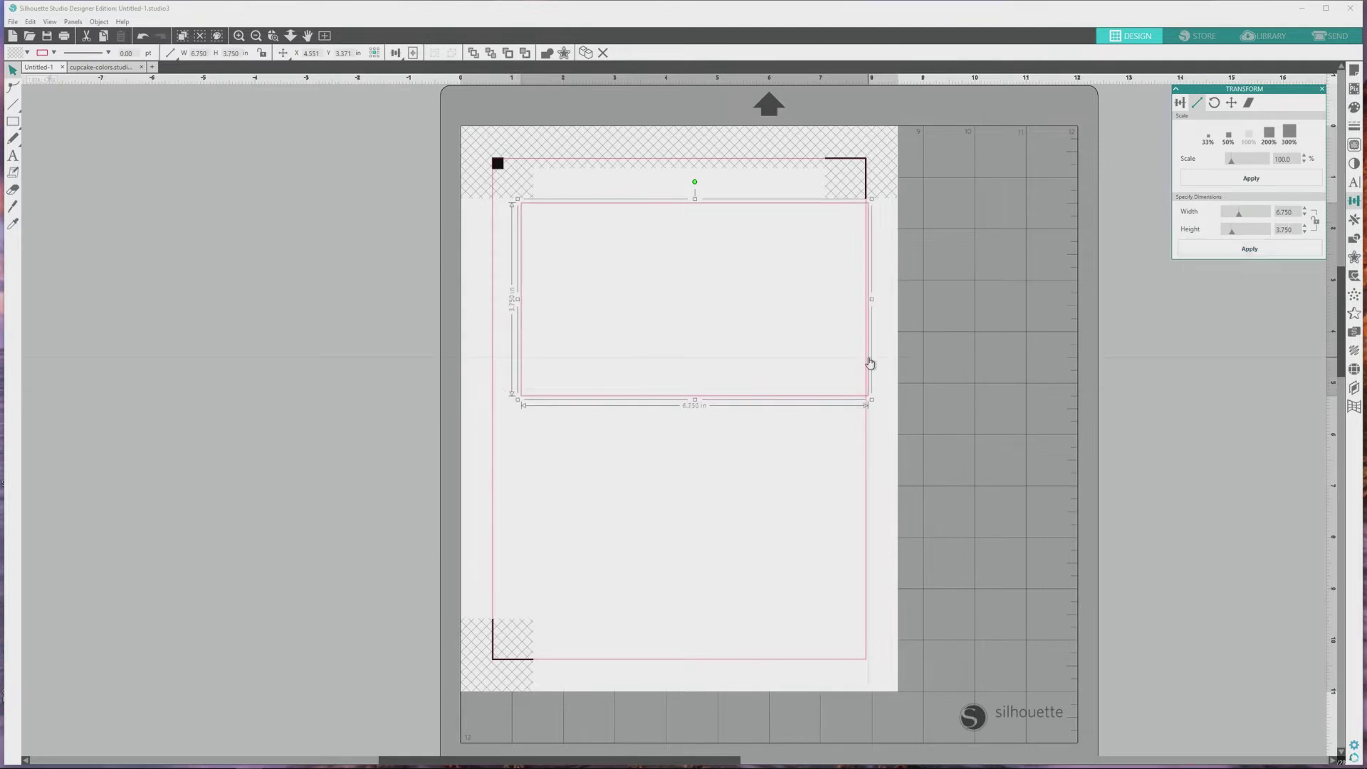
- Rotate the rectangle 90° counter-clockwise and place it near the cut border's left side, below the upper registration mark
left_click_drag(867, 361, 855, 366)
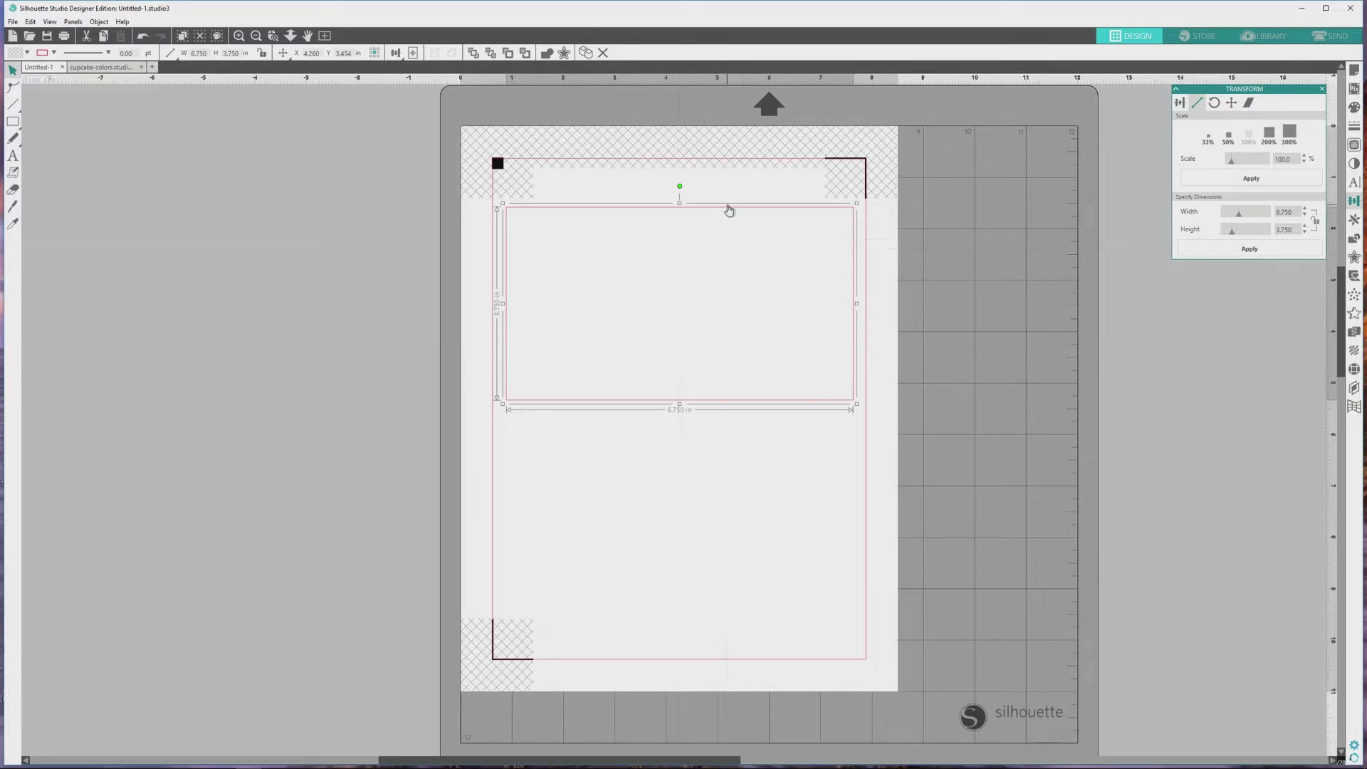
left_click_drag(729, 208, 729, 220)
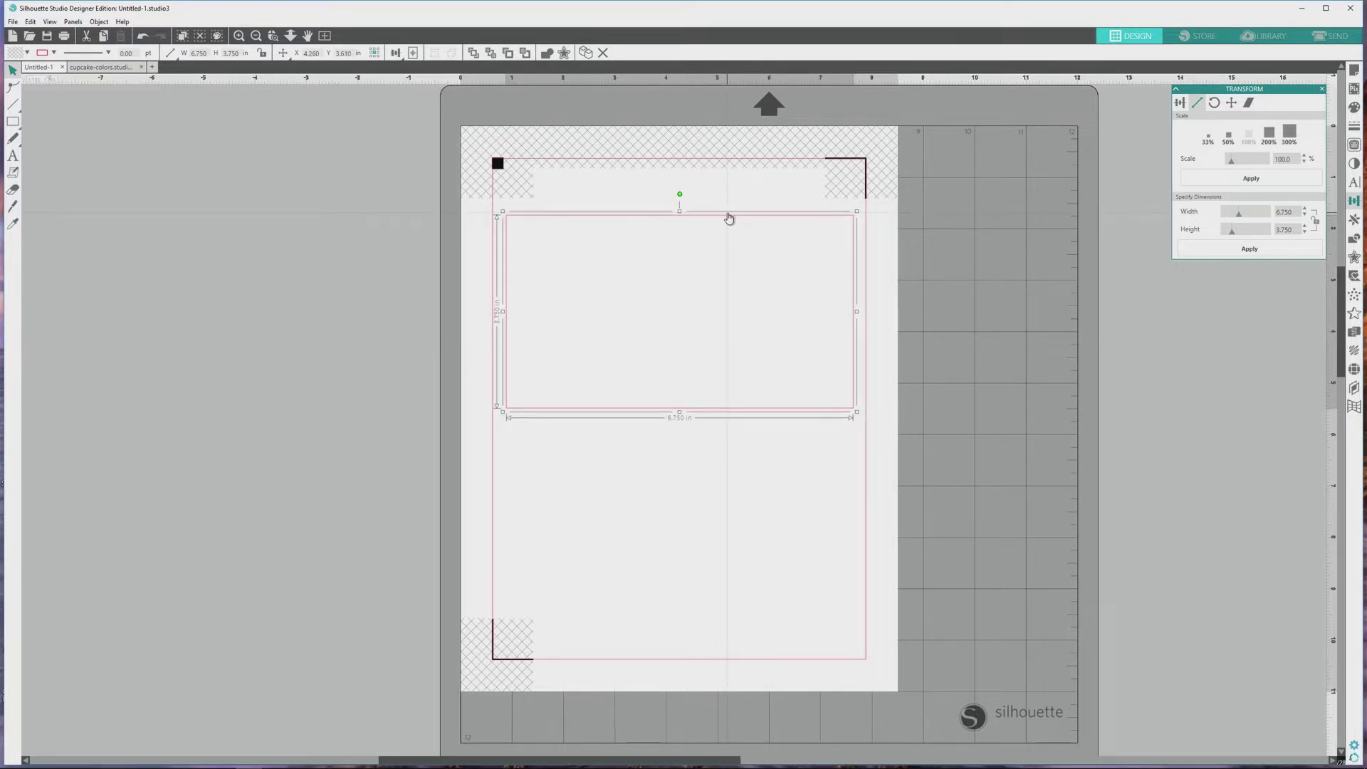
left_click(99, 21)
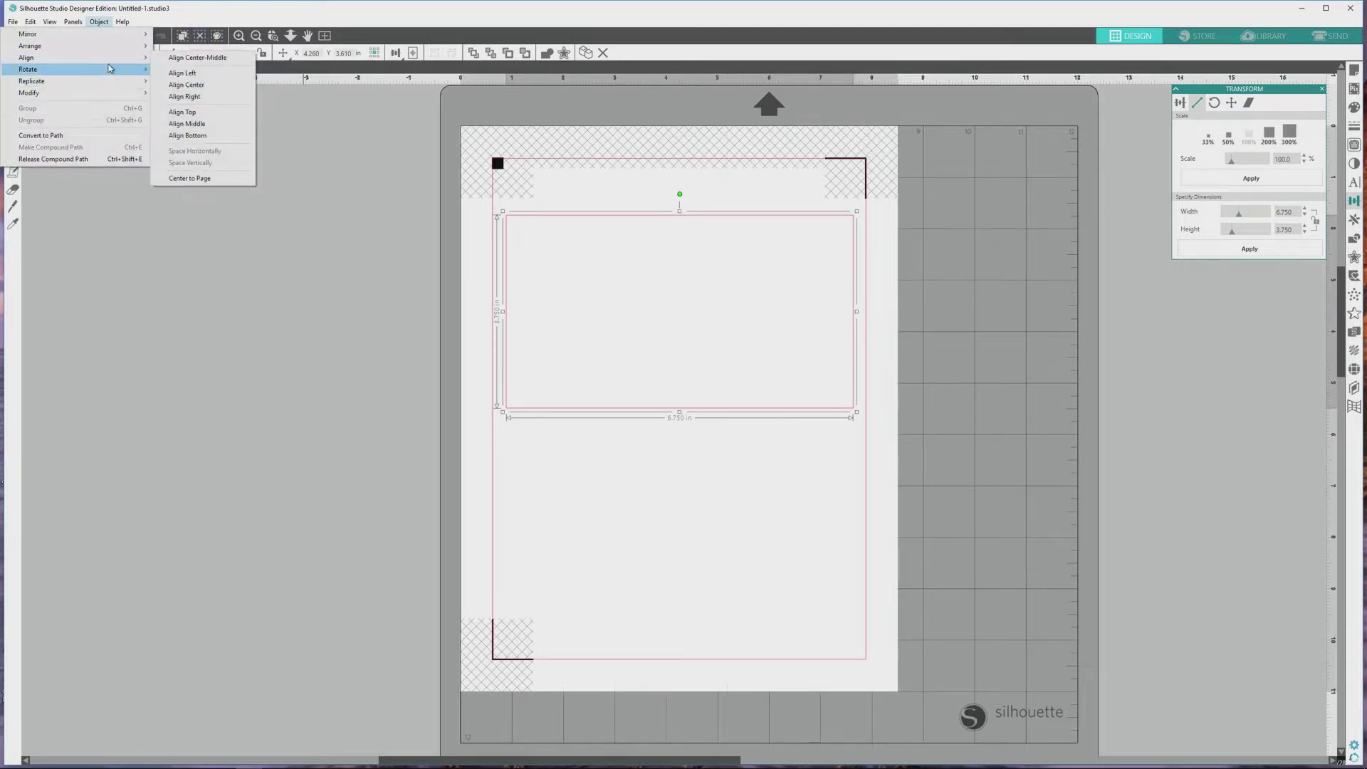
mouse_move(110, 69)
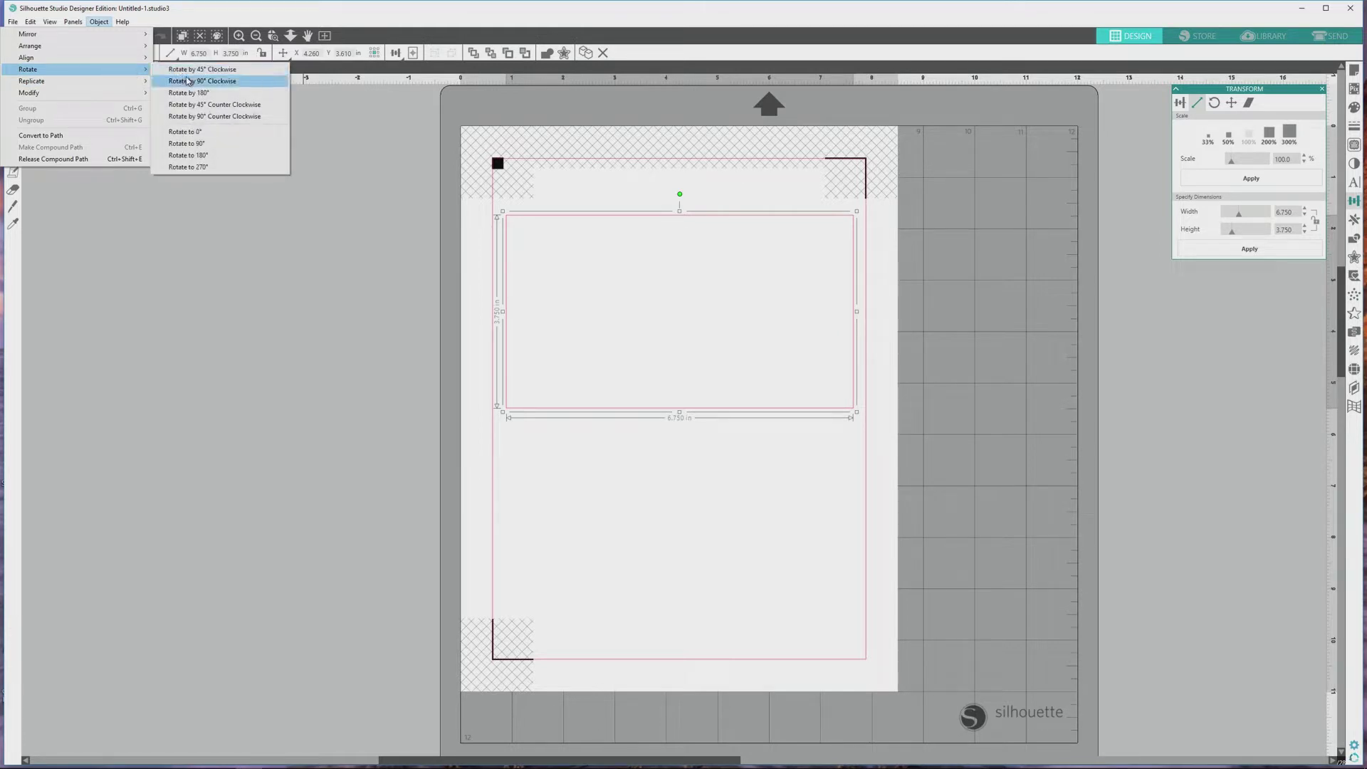
left_click(196, 116)
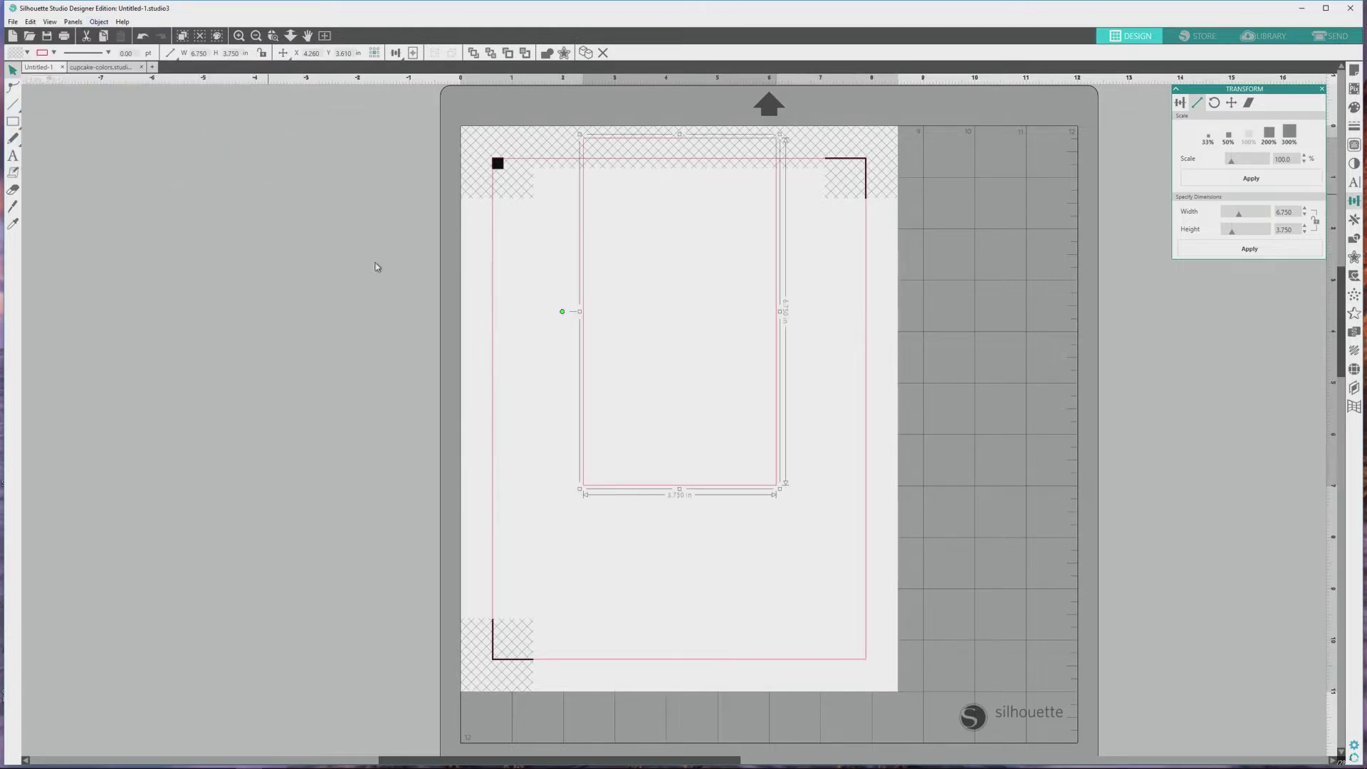
left_click_drag(776, 208, 706, 281)
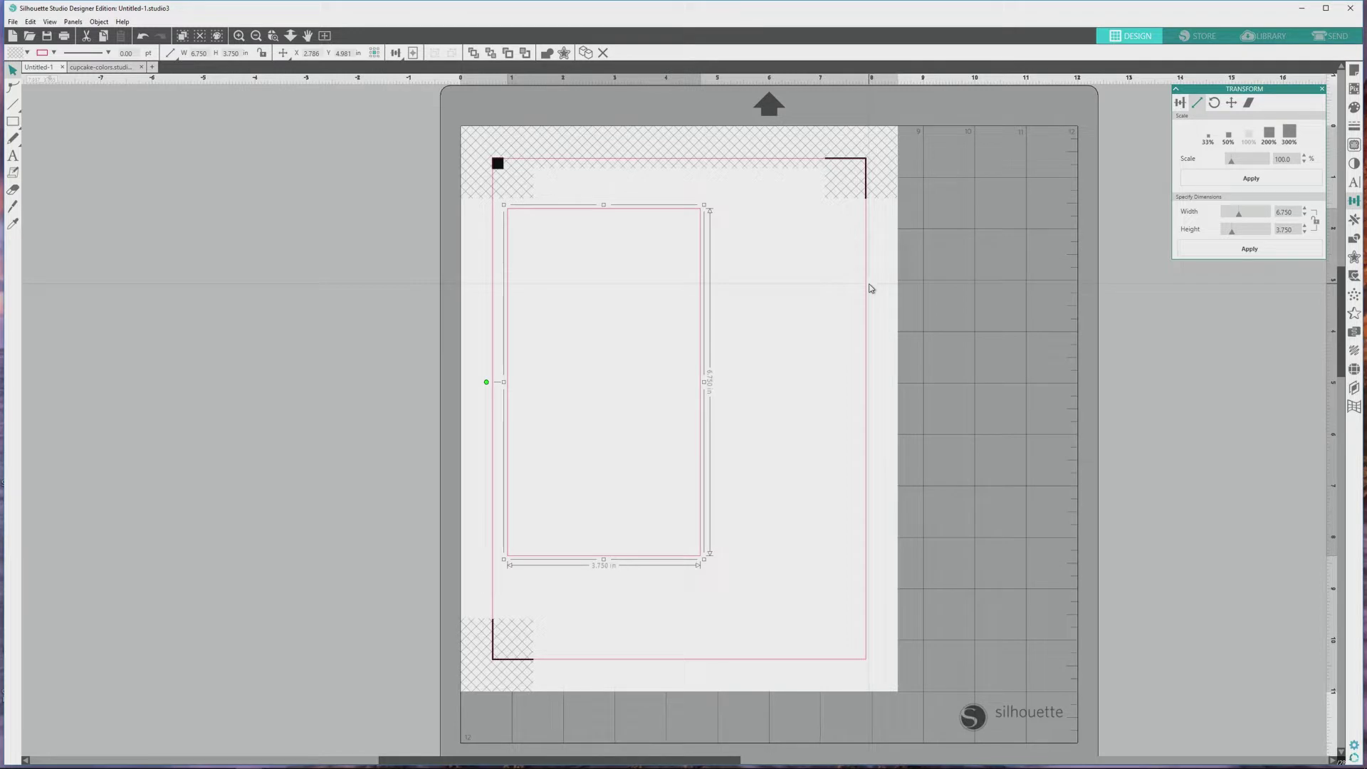
left_click(831, 307)
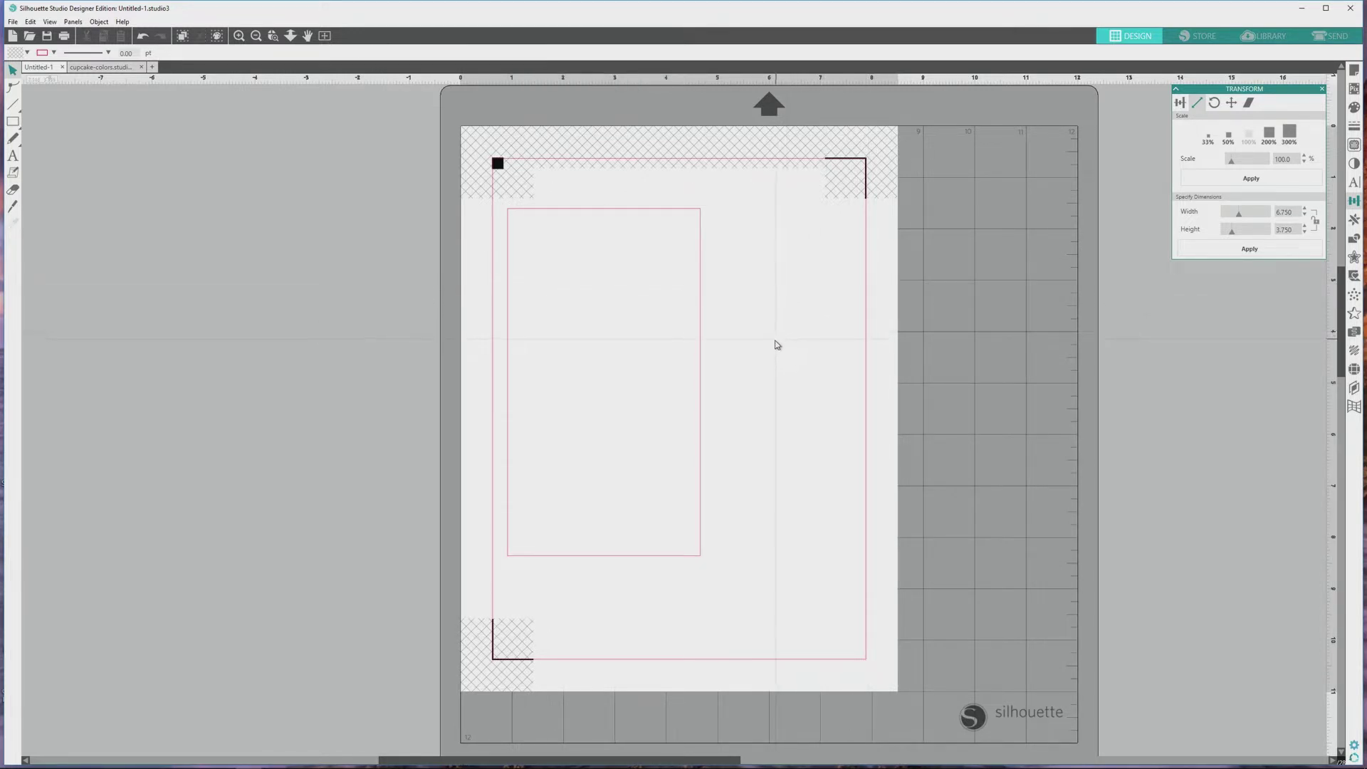
- Set the text font to the silhouette style of I Heart Cupcakes
left_click(1356, 184)
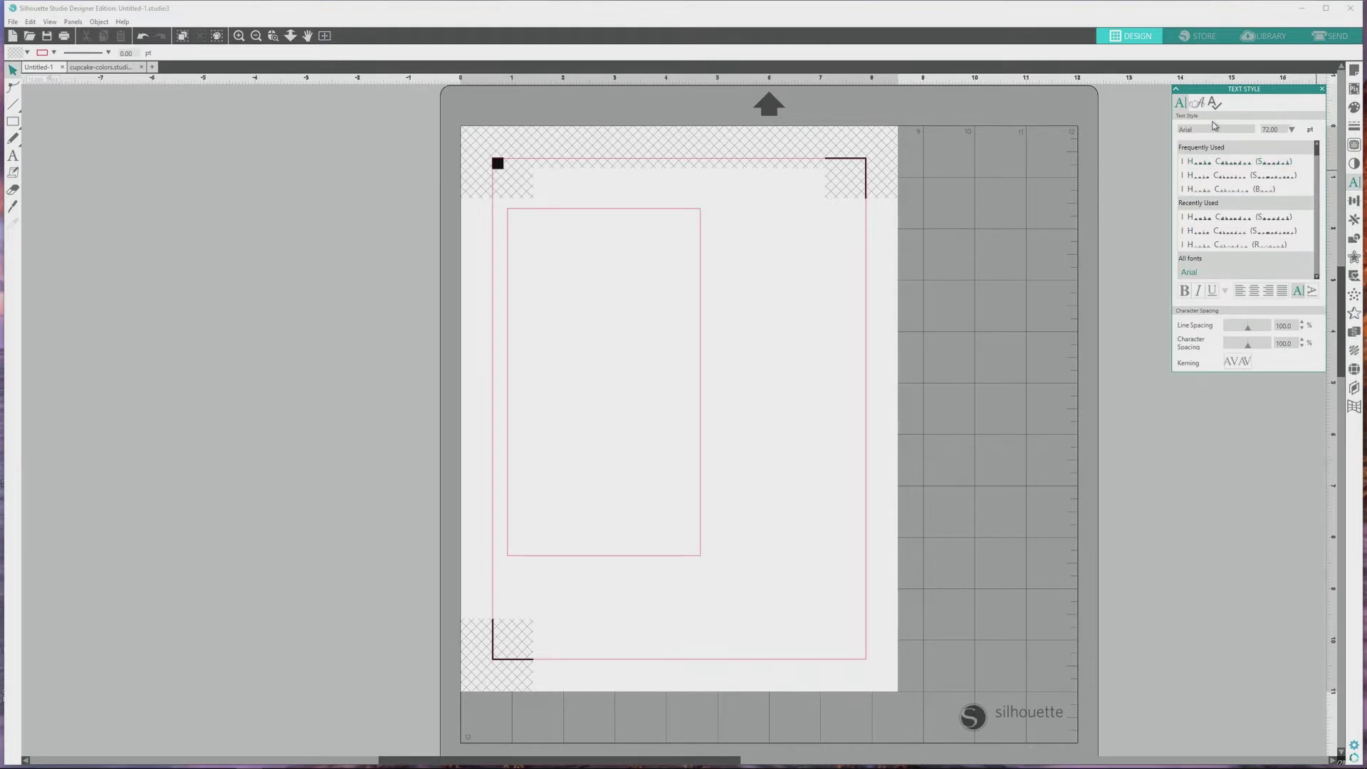
left_click(1182, 129)
type("zi")
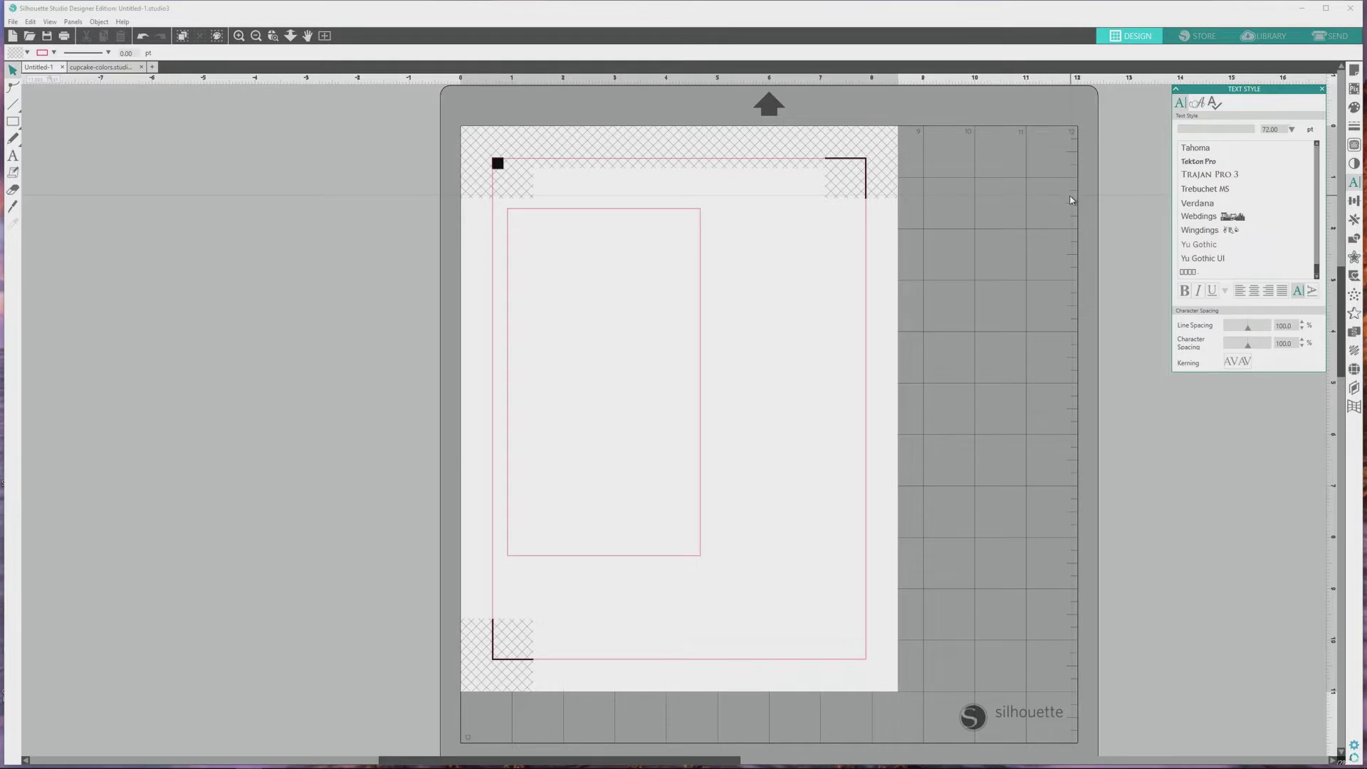
type("i")
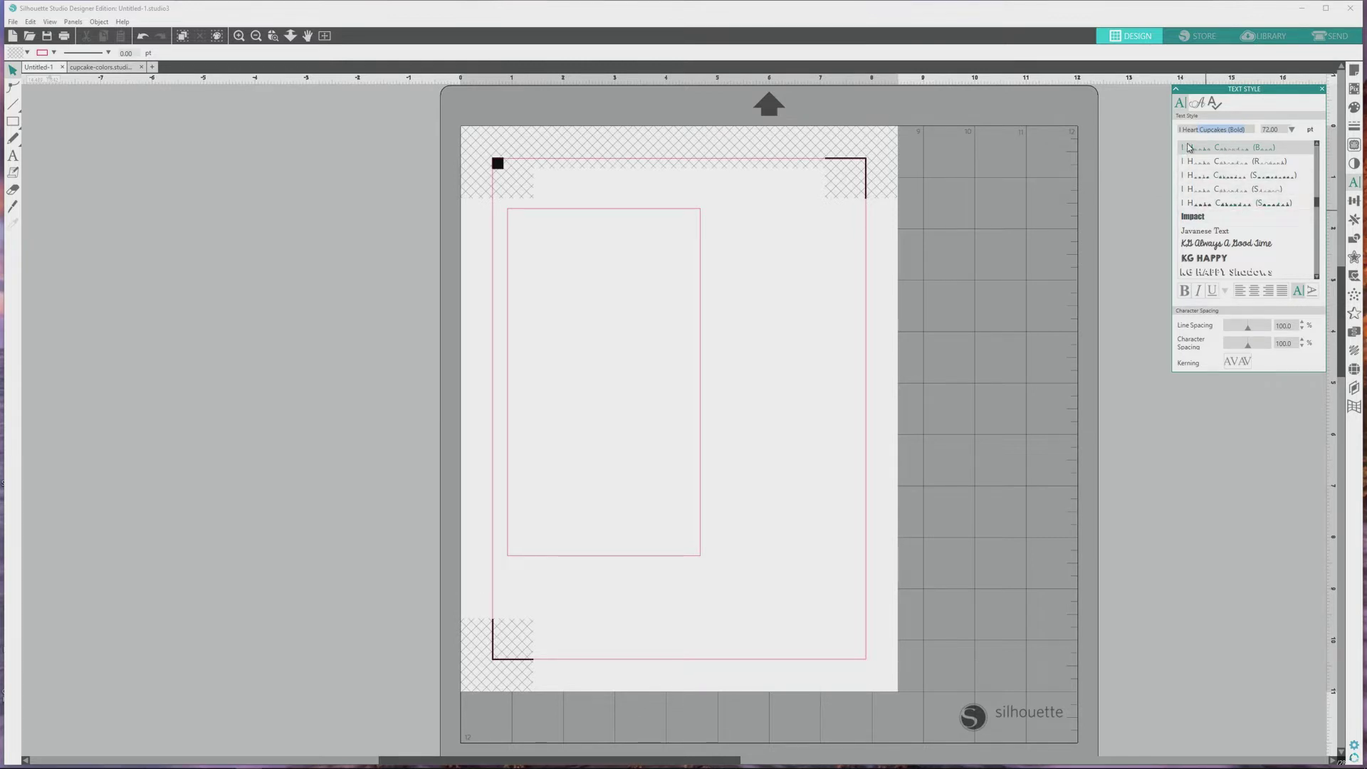
left_click(1255, 178)
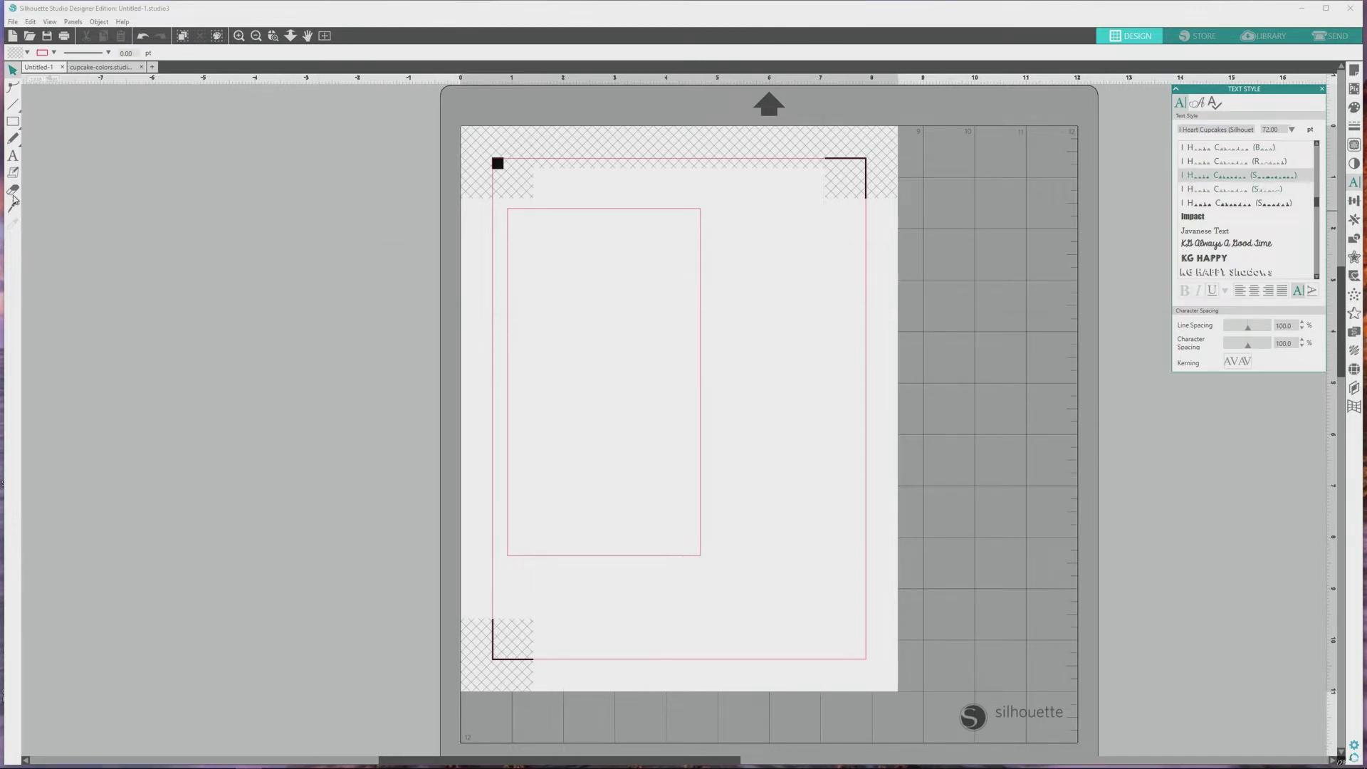
- Add a text object with the letter "a" on the page to the right of the rectangle
left_click(12, 158)
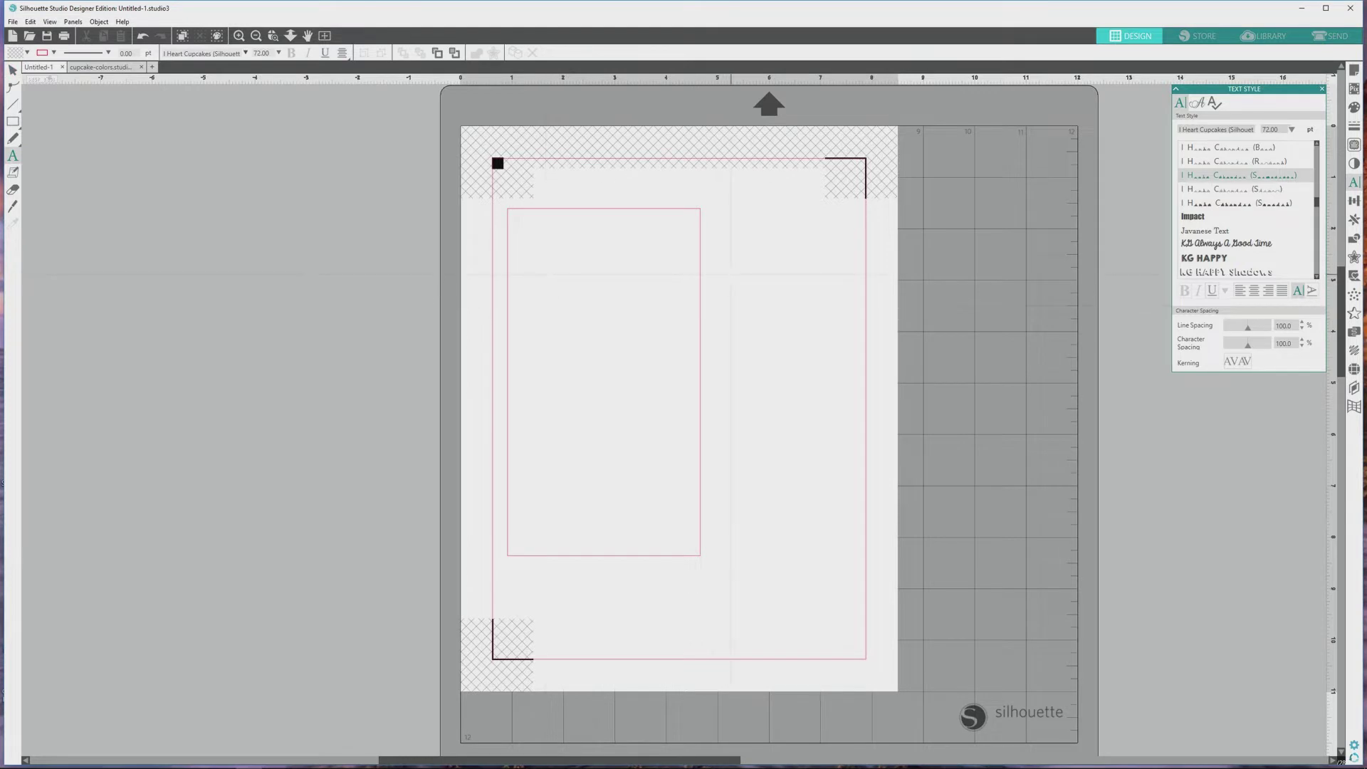
key("Escape")
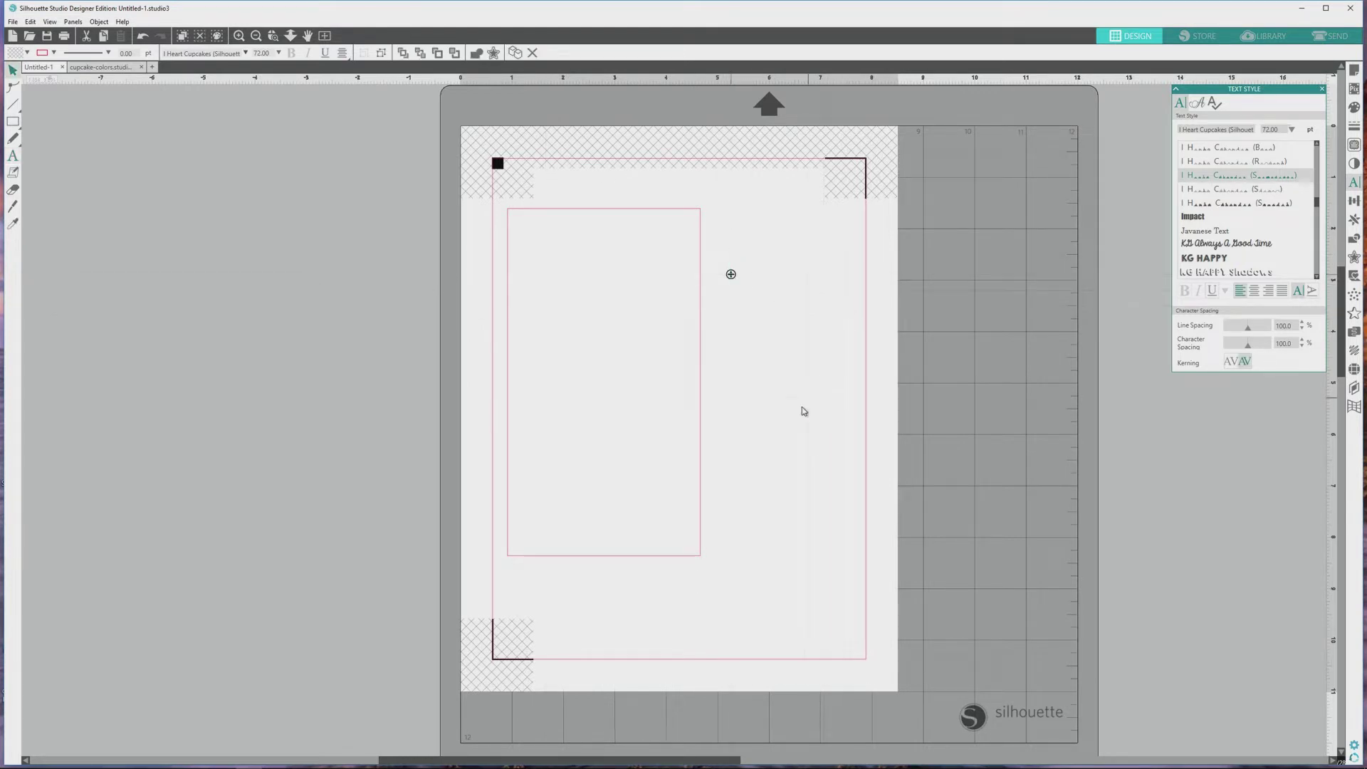
type("a")
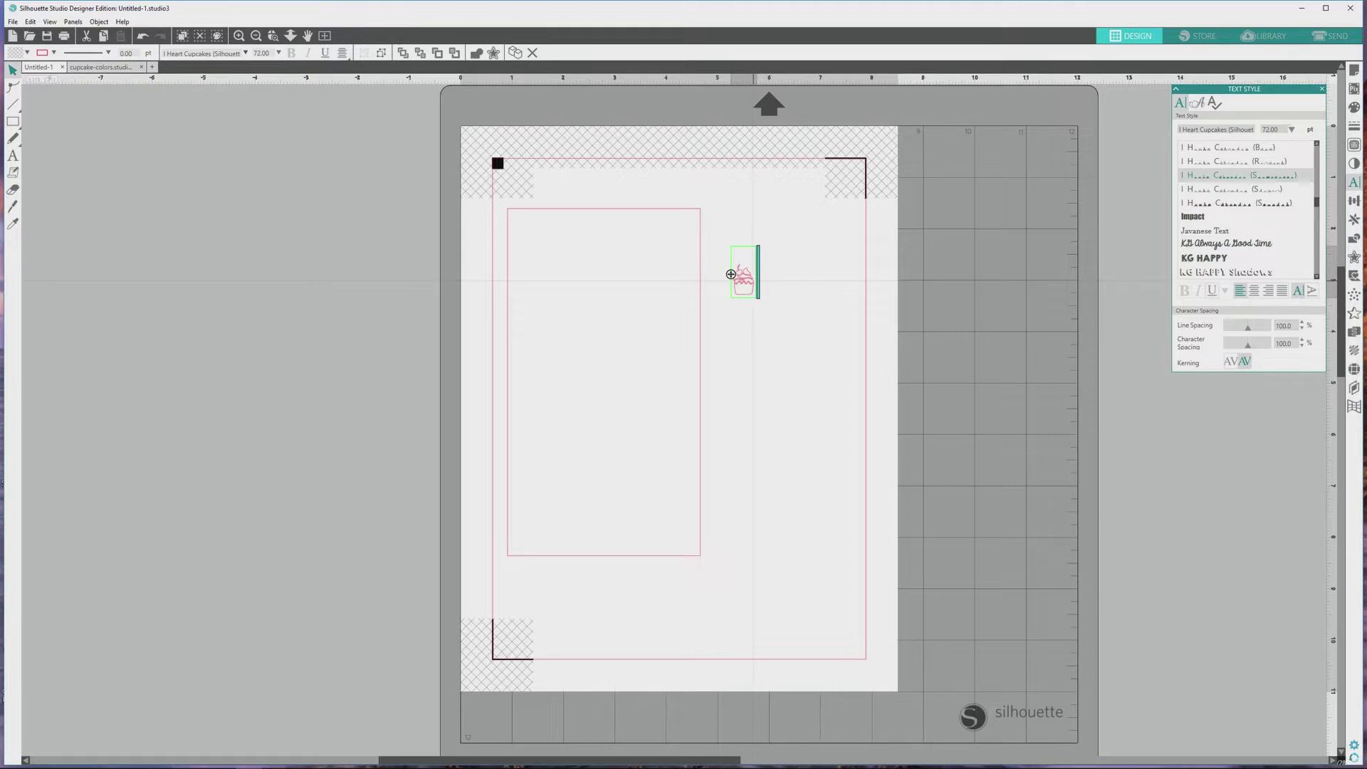
- Set the cupcake character's font size to 150 pt
double_click(731, 274)
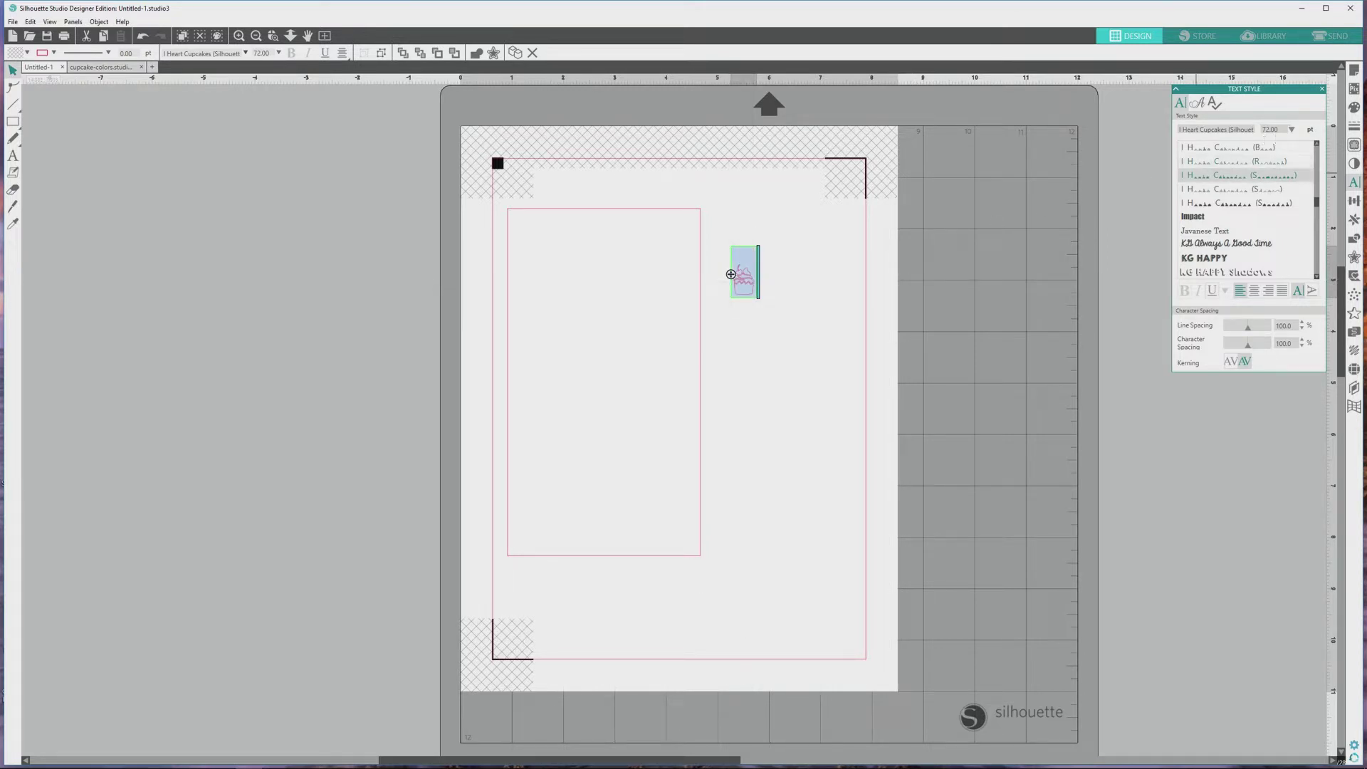
left_click(1270, 129)
type("150")
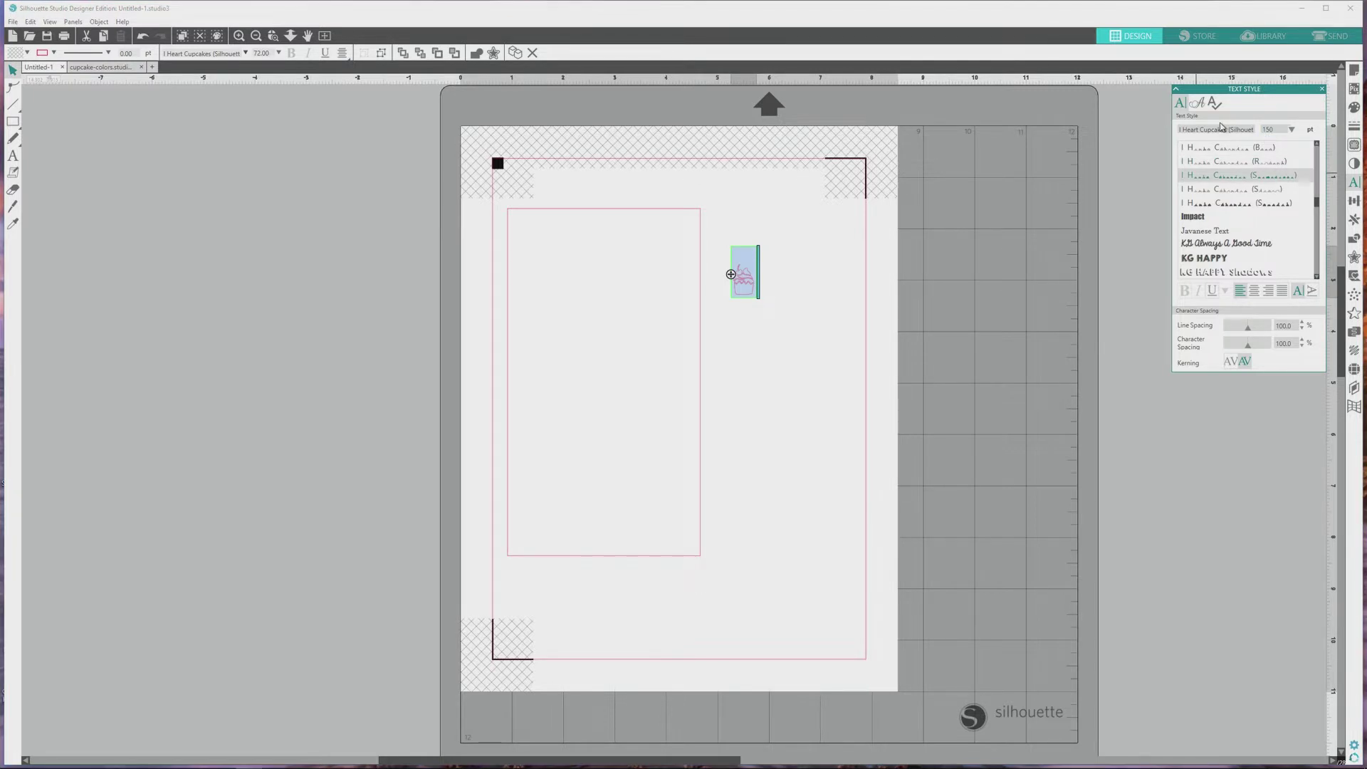
key("Return")
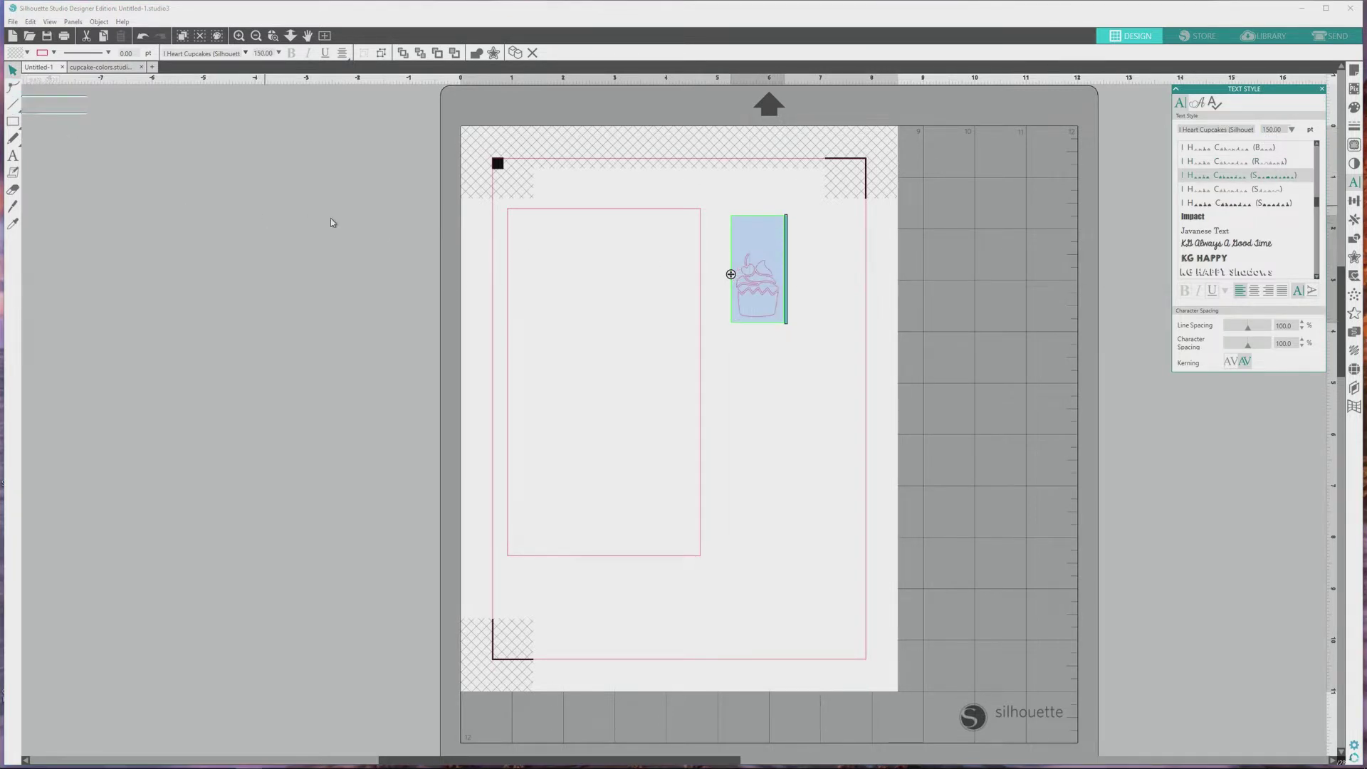
- Move the cupcake into the upper-left corner of the tall rectangle
left_click(772, 352)
left_click_drag(763, 296, 549, 265)
left_click(314, 156)
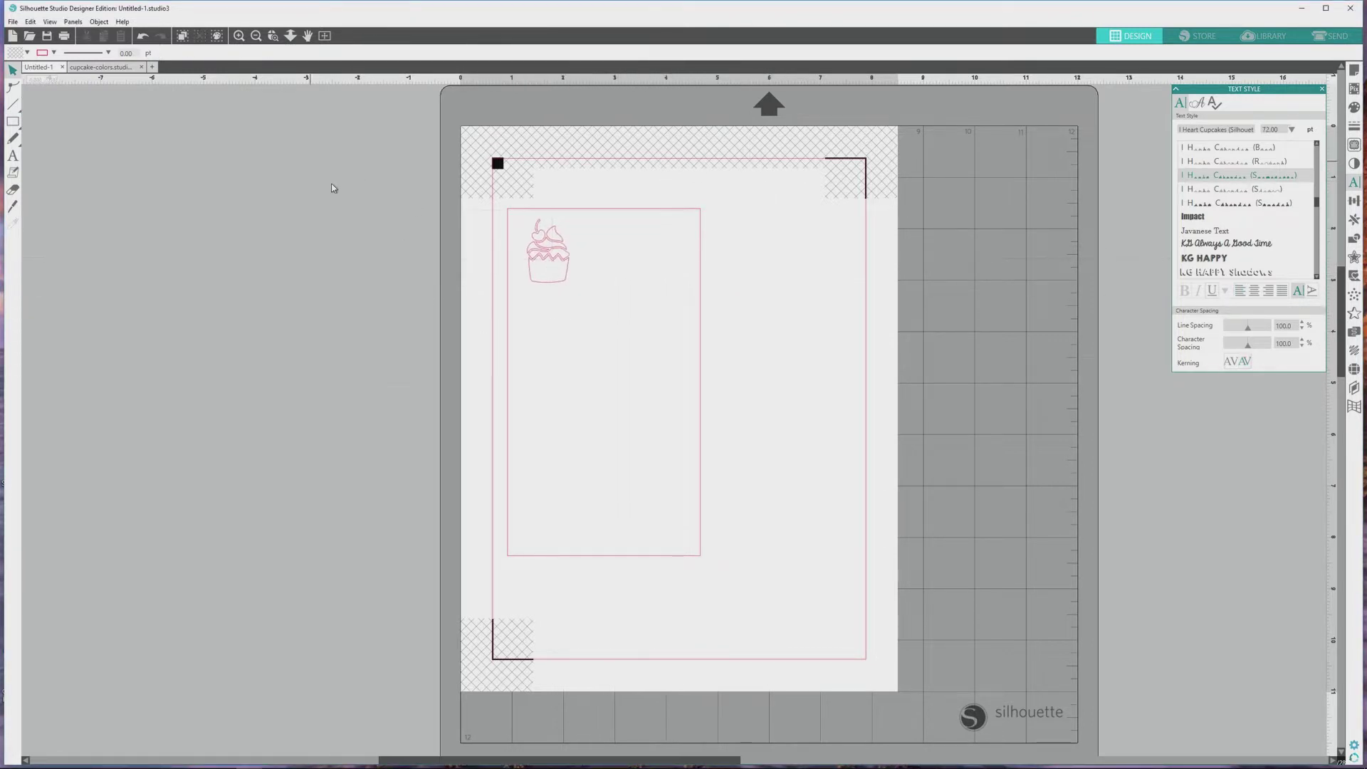
left_click(546, 258)
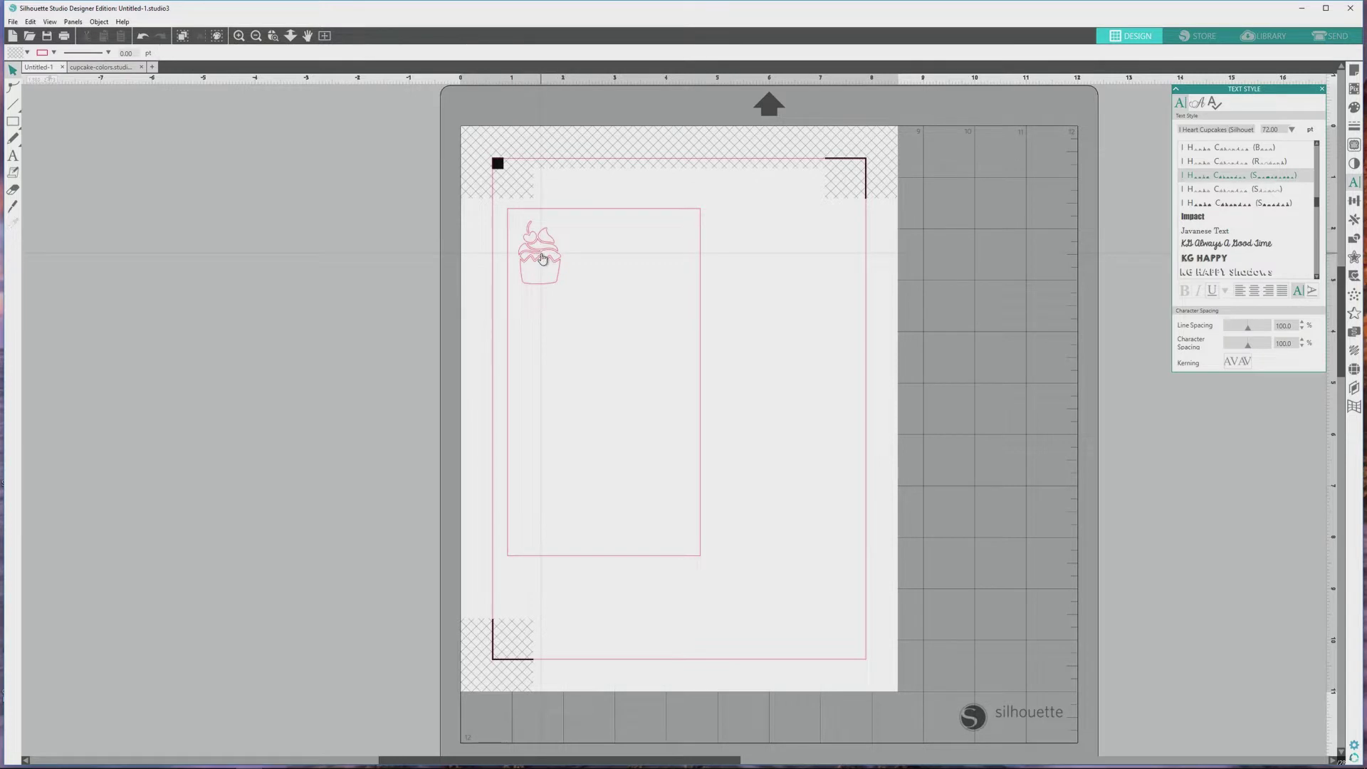
- Set the cupcake character's font size to 125 pt
double_click(542, 258)
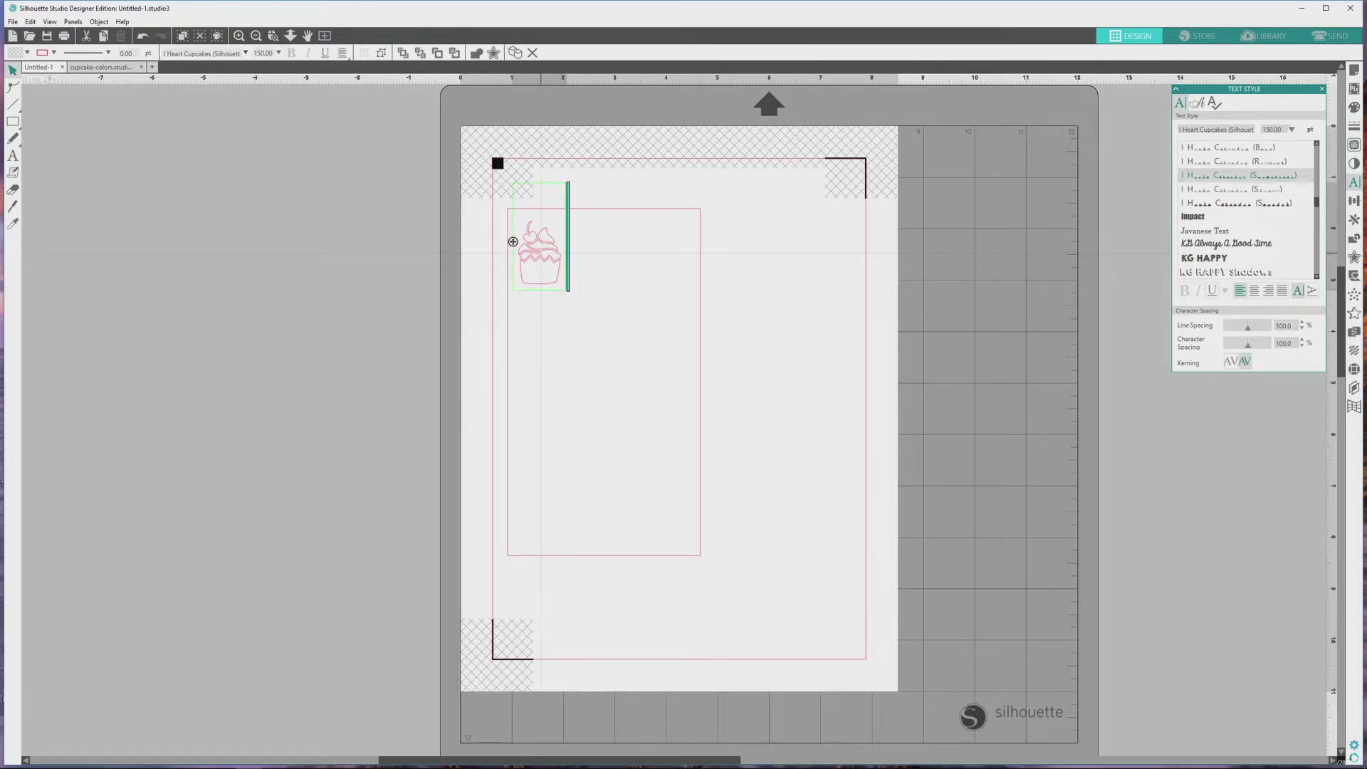
left_click_drag(542, 257, 521, 265)
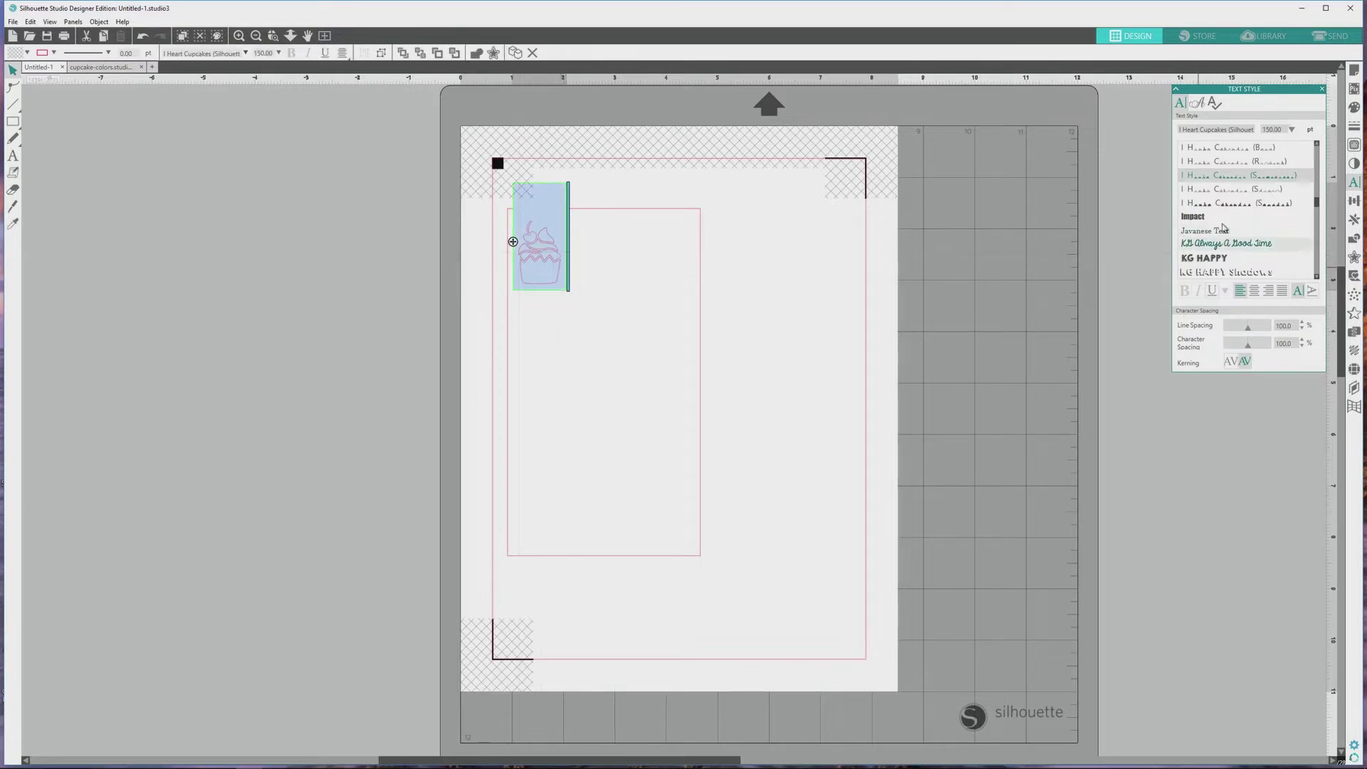
left_click(1273, 129)
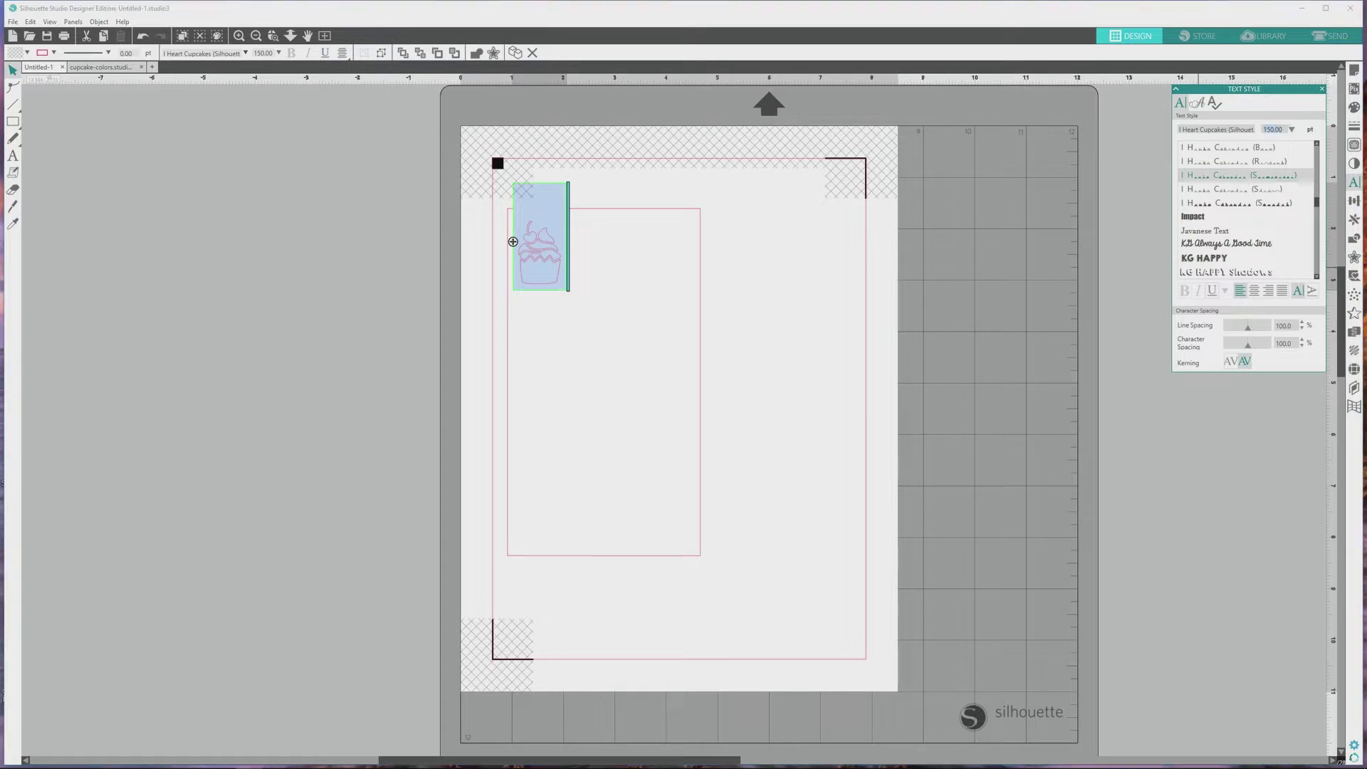
type("125")
key("Return")
left_click(678, 311)
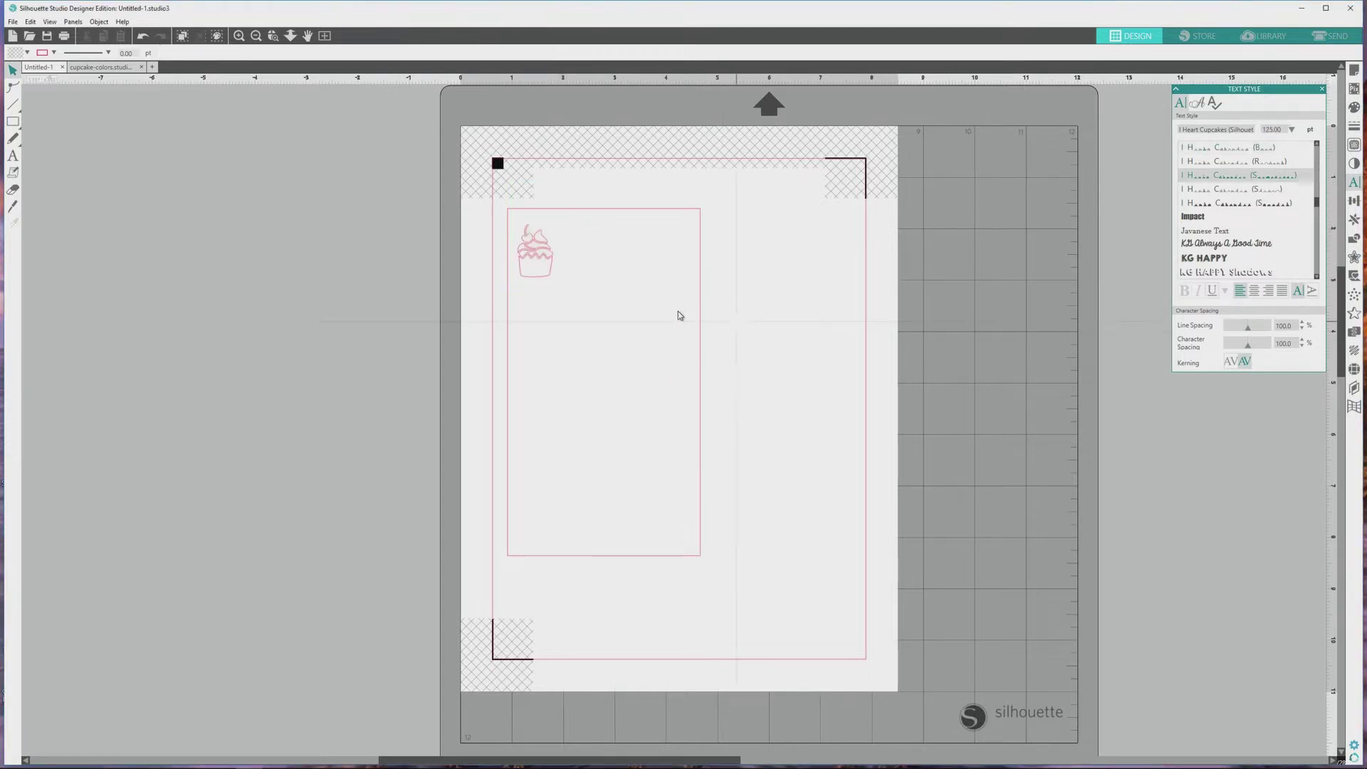
- Move the cupcake out of the tall rectangle into the empty space to its right
left_click(542, 265)
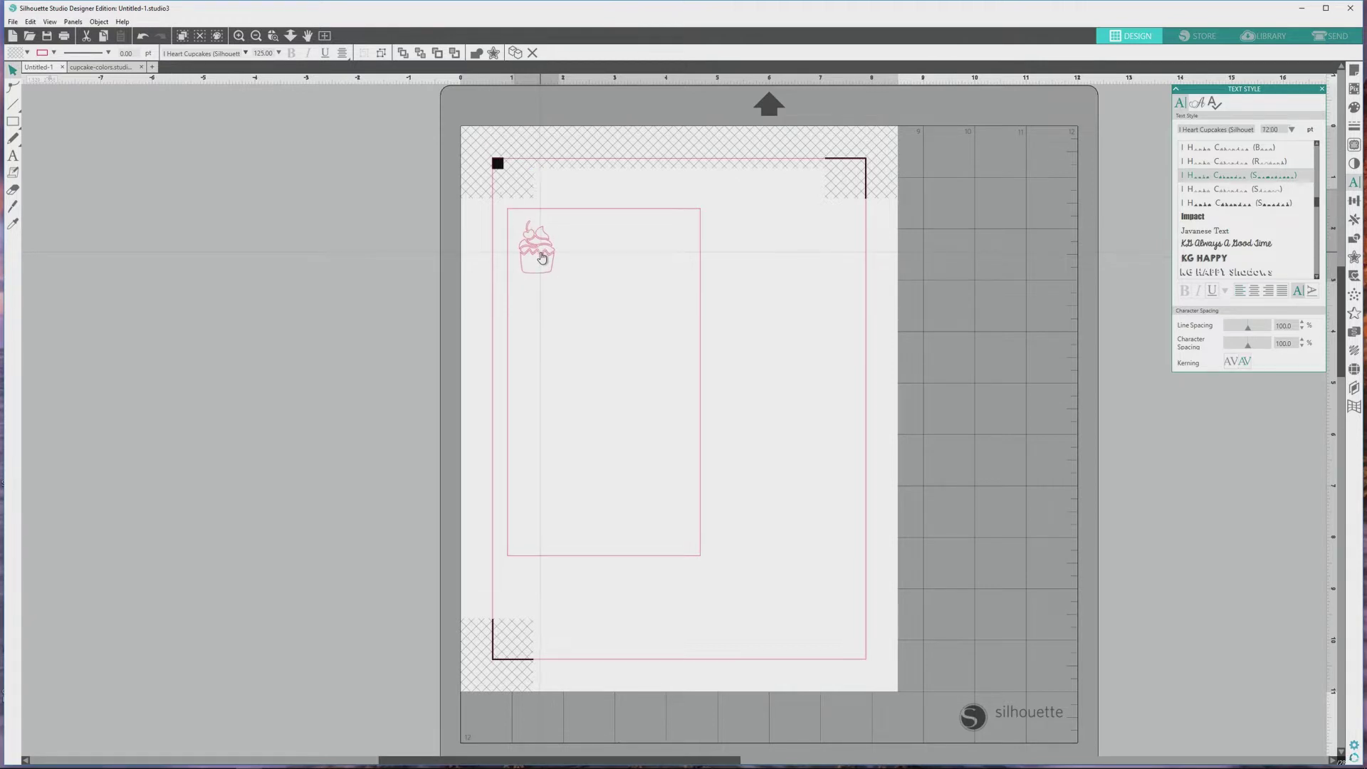
left_click_drag(541, 263, 781, 296)
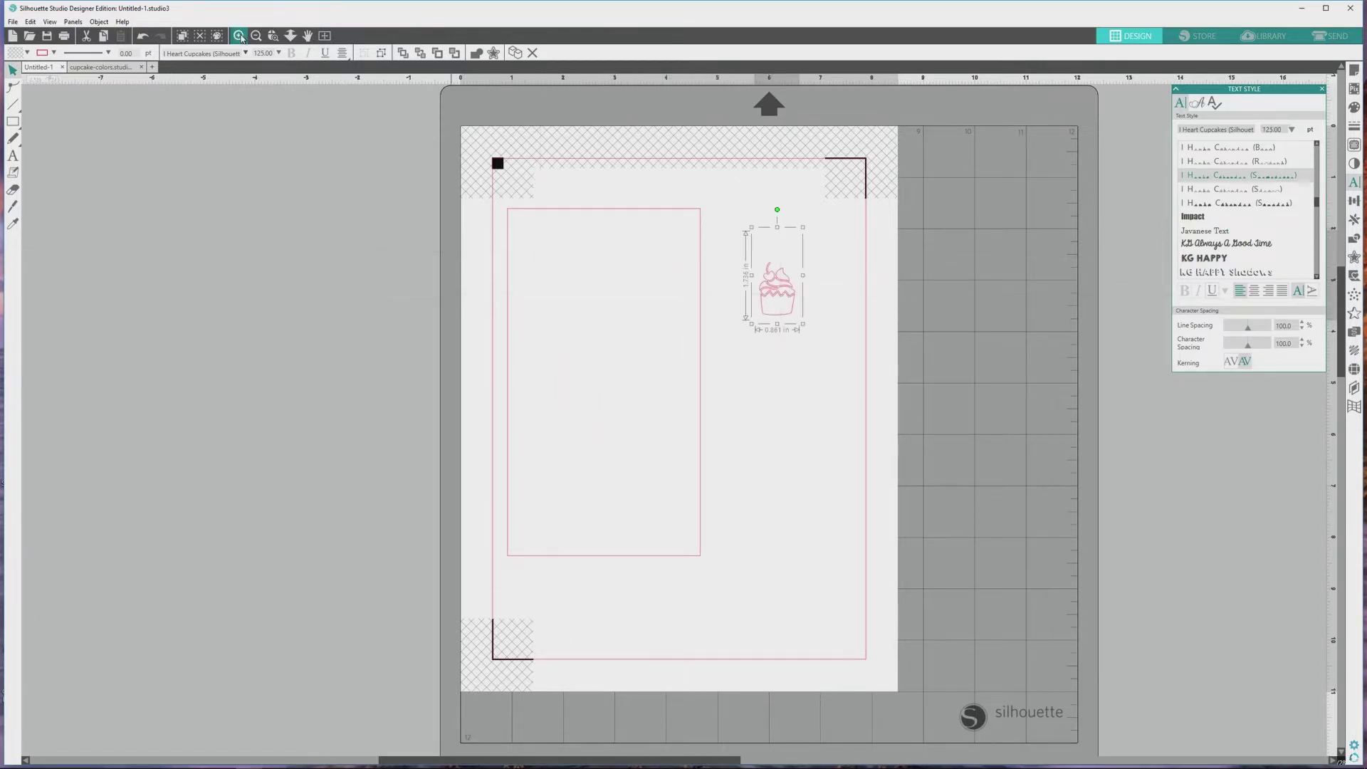
- Release the cupcake's compound path and ungroup the result into individual pieces
left_click(240, 36)
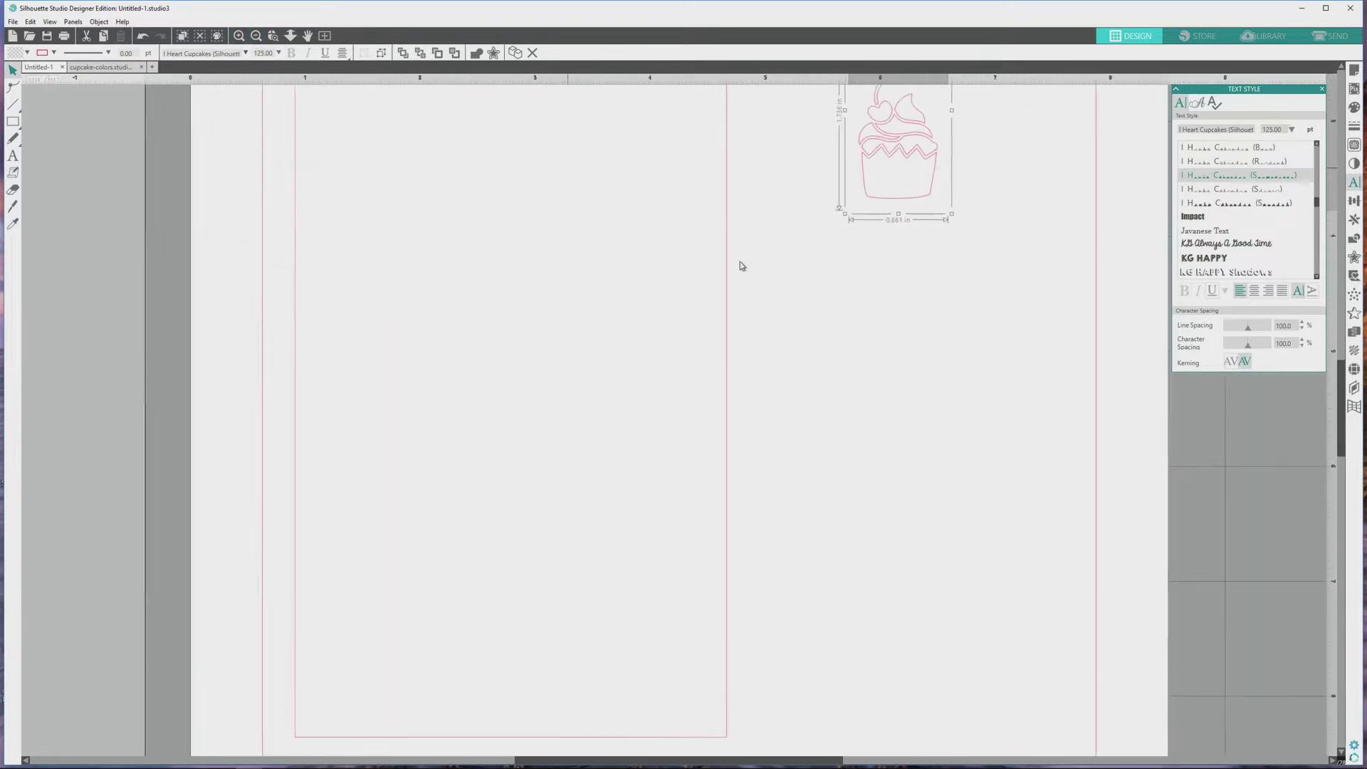
scroll(948, 408, "up", 3)
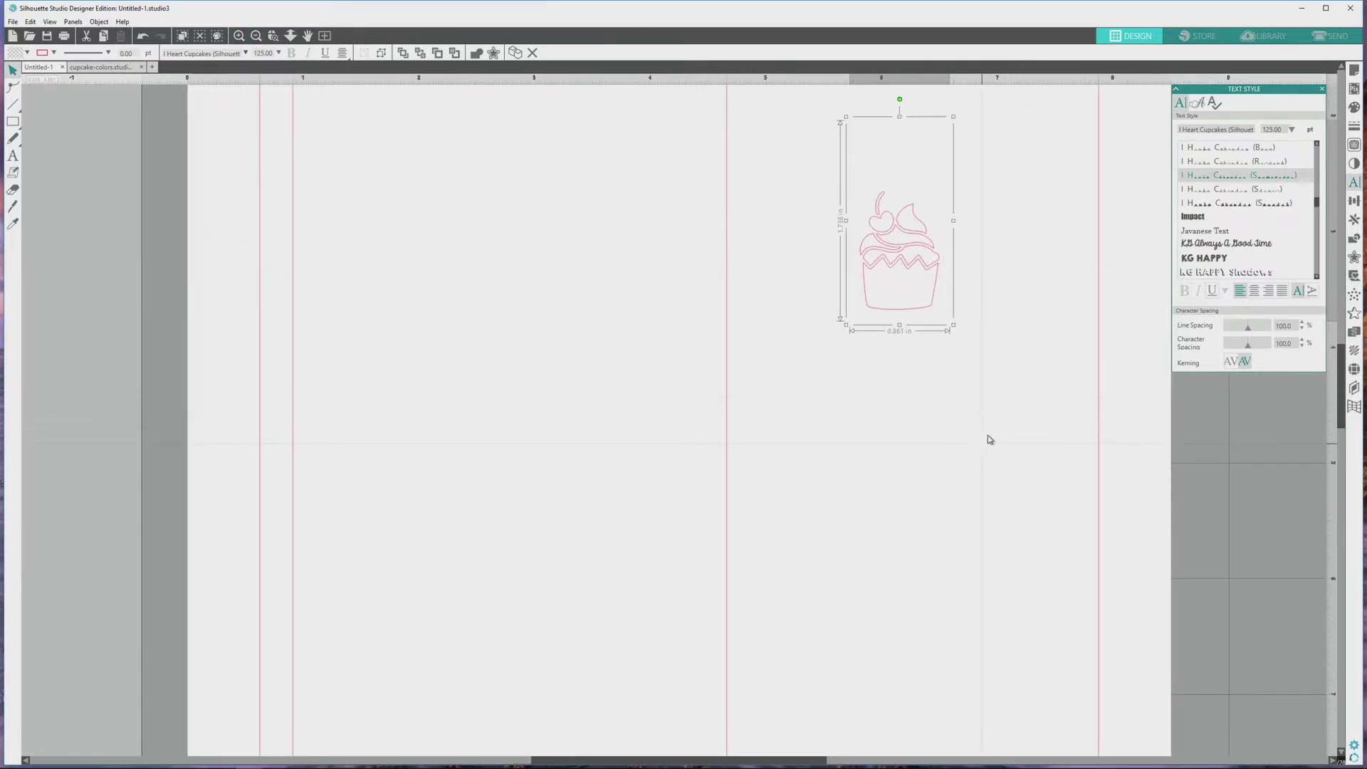
scroll(1003, 450, "up", 1)
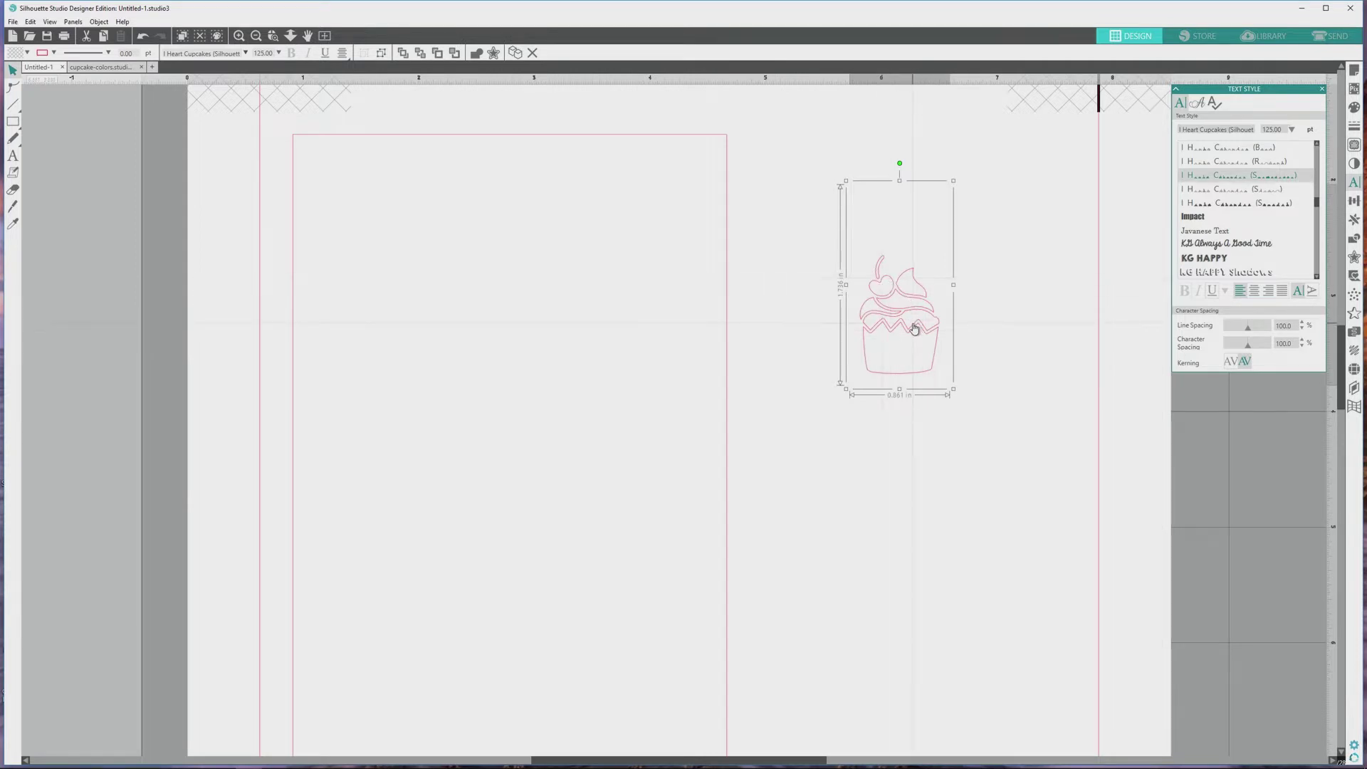
left_click(1352, 241)
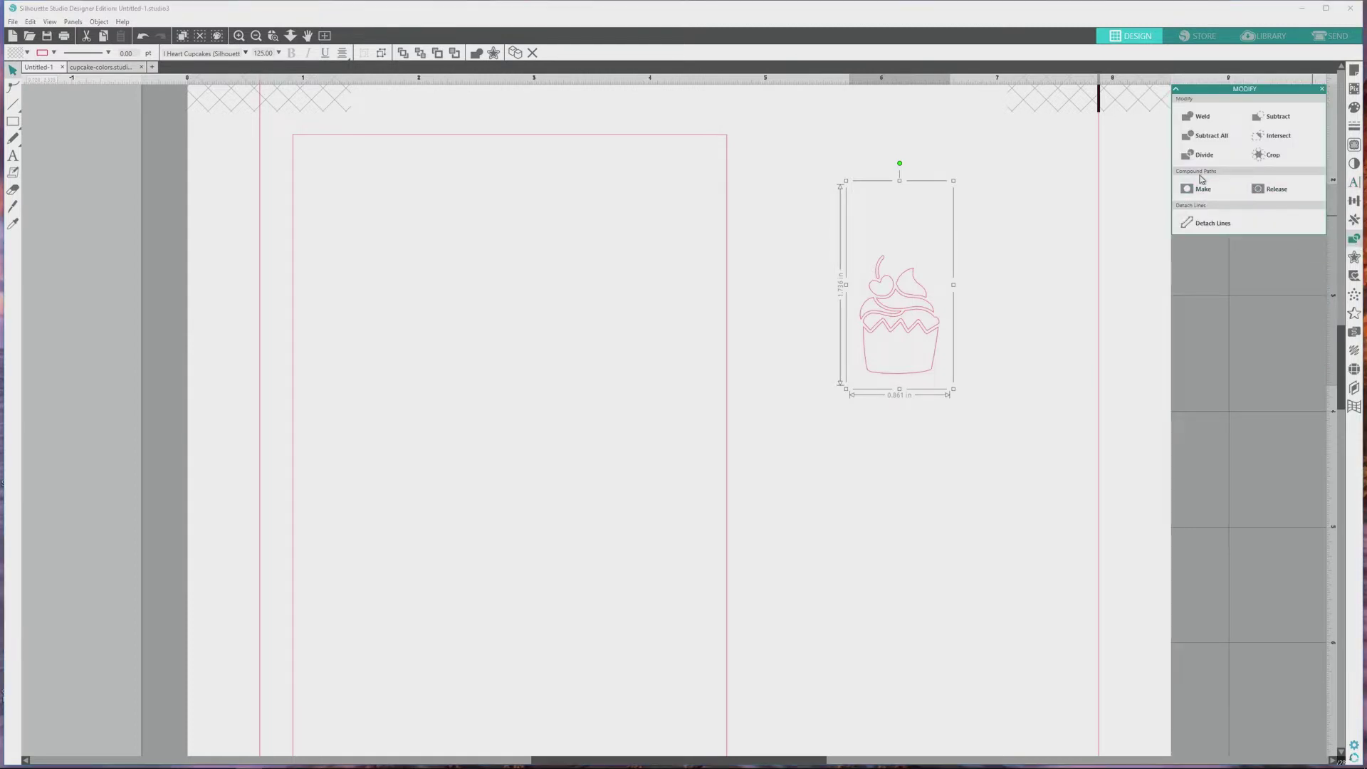
left_click(1259, 189)
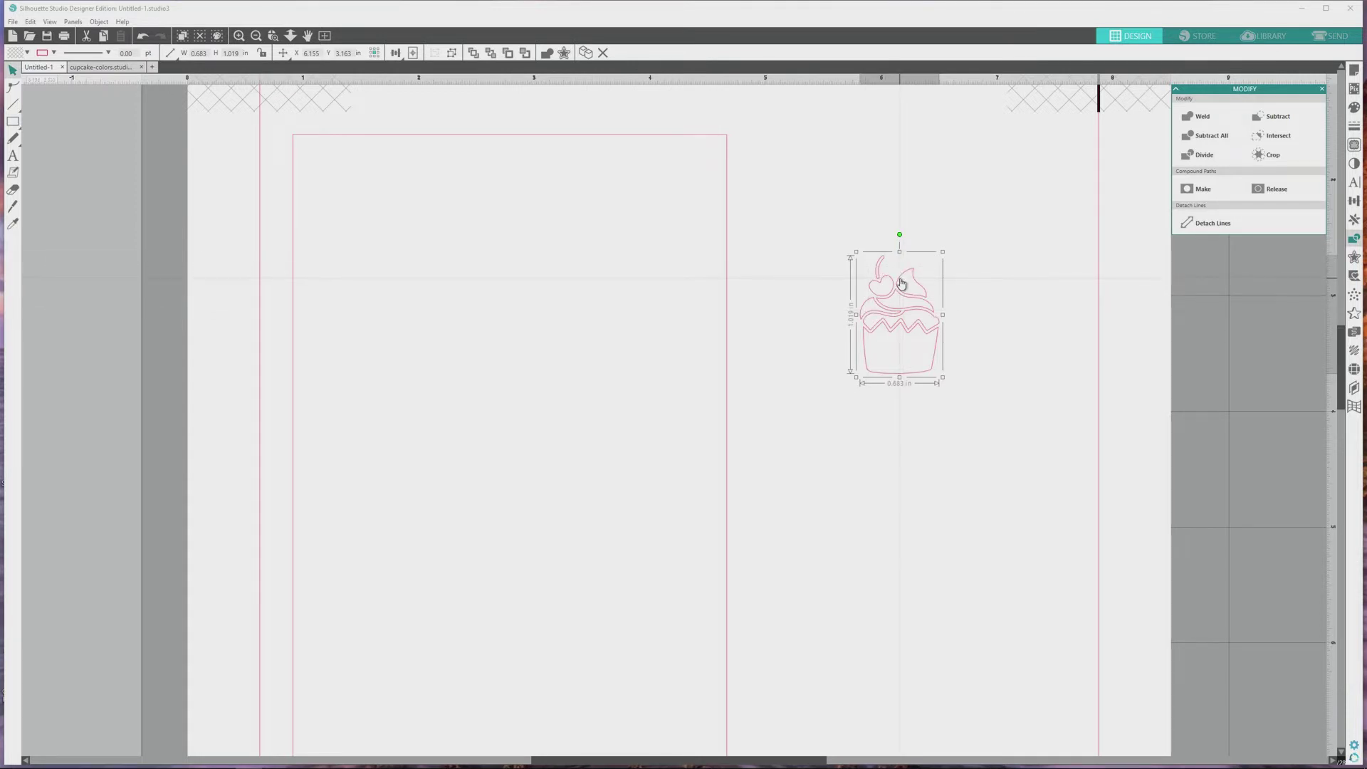
left_click(99, 22)
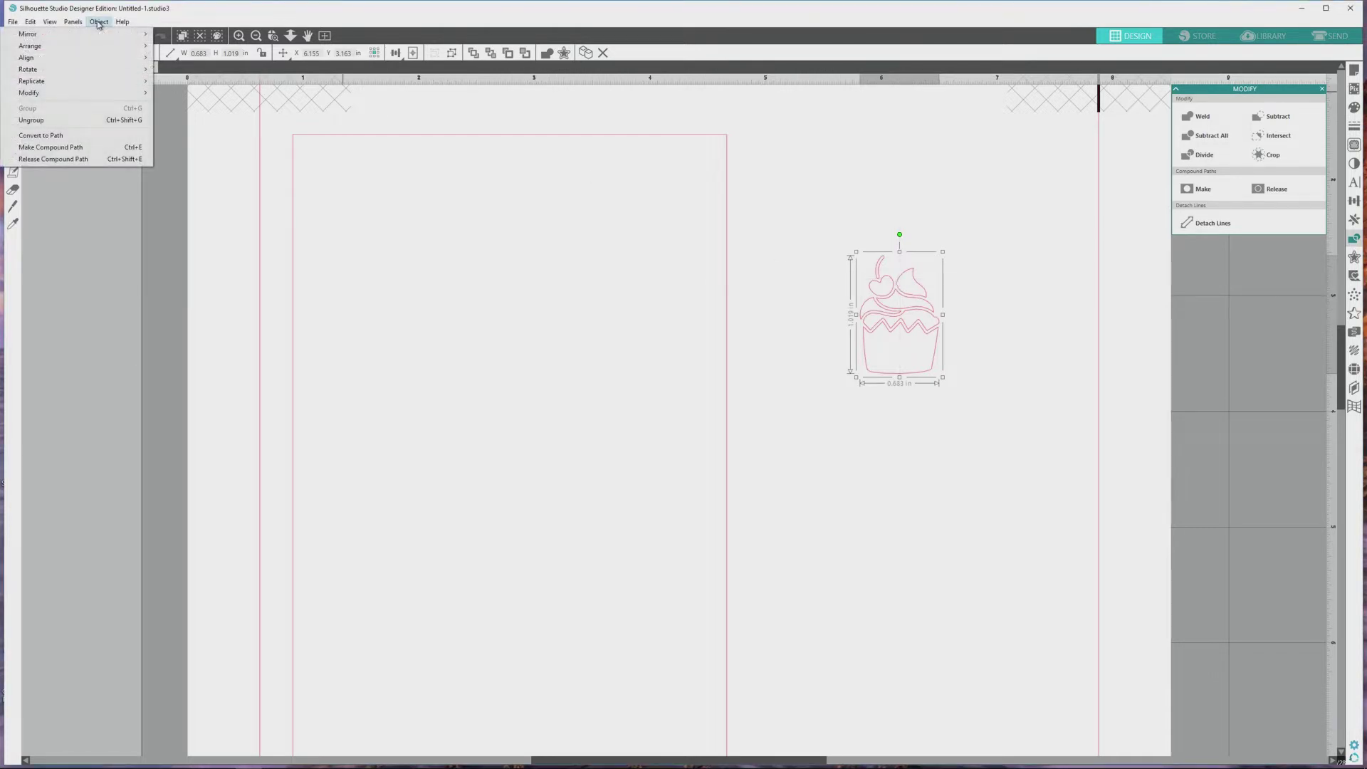
left_click(78, 121)
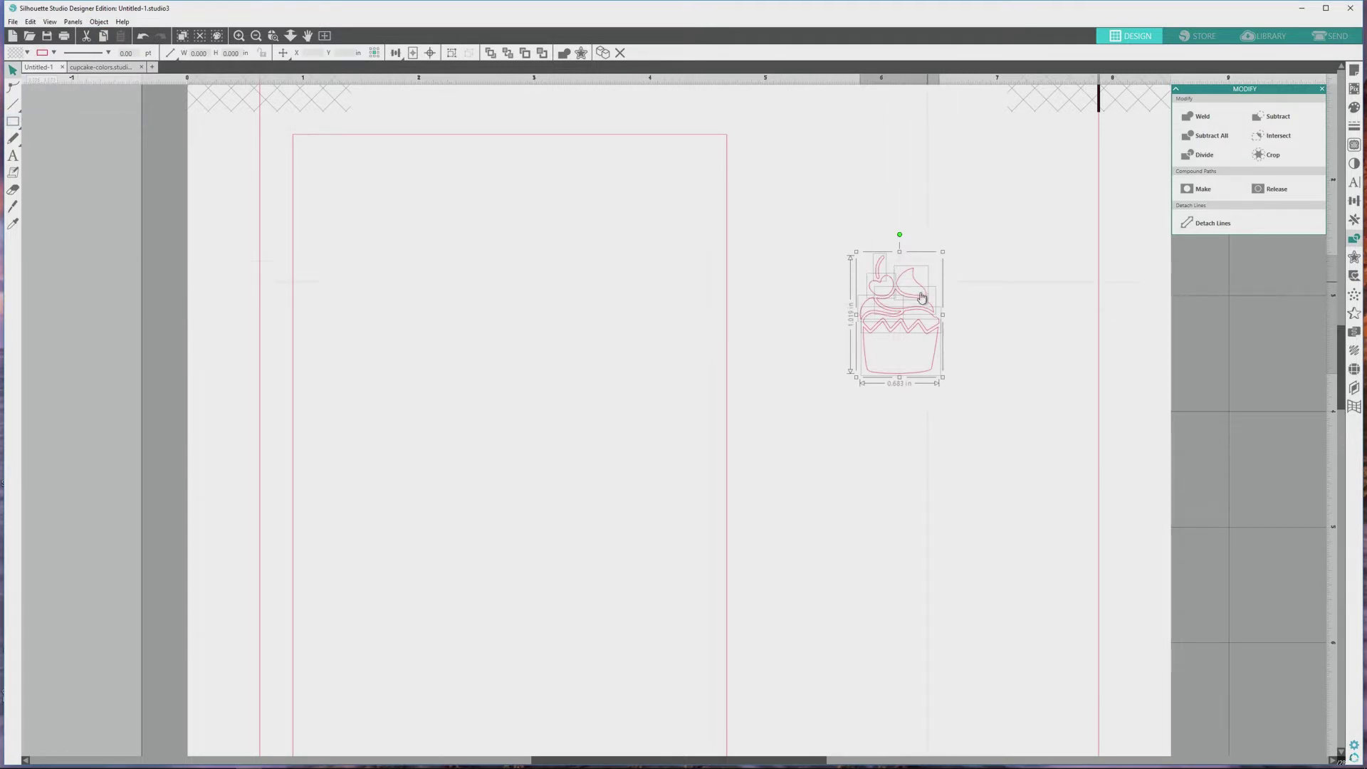
left_click(944, 401)
- Test that the wrapper, frosting peak and cherry stem move separately, undoing each move
left_click_drag(933, 364, 987, 416)
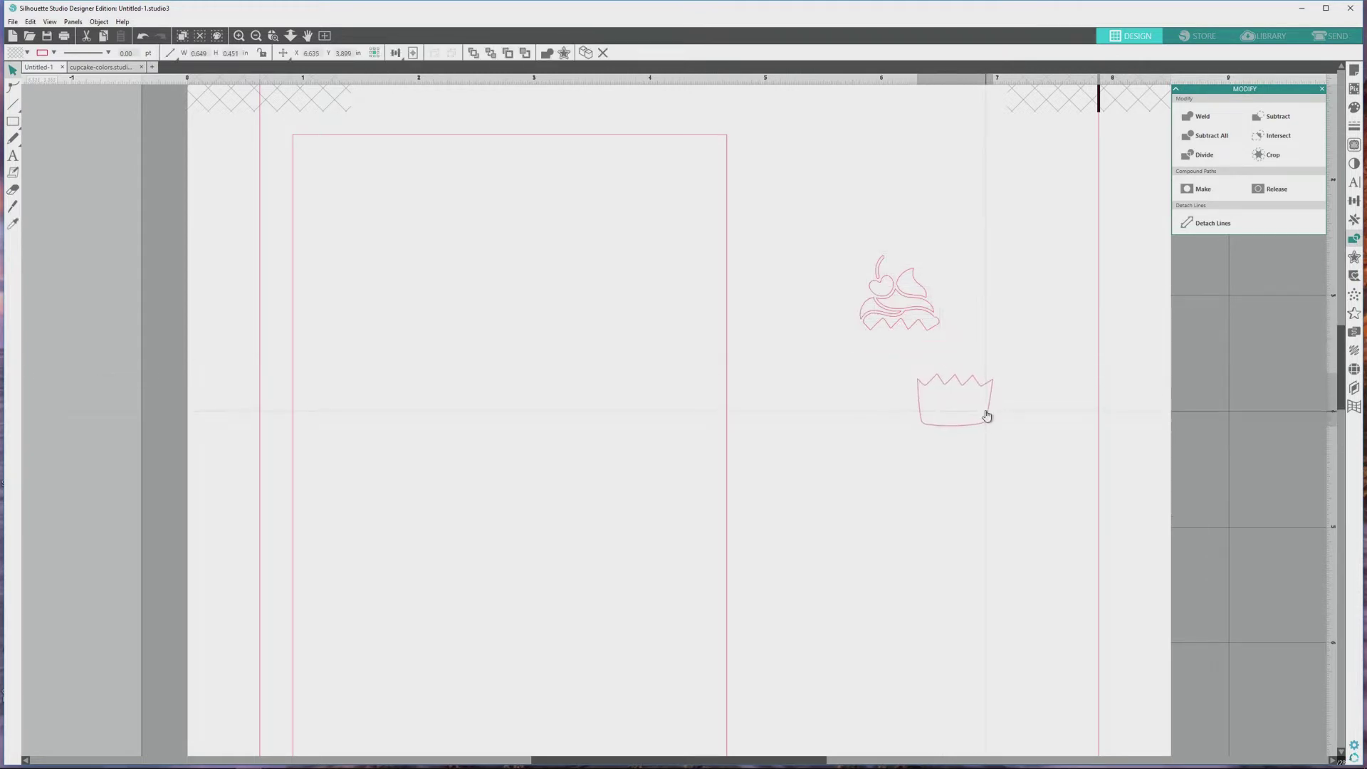
left_click(989, 411)
key("ctrl+z")
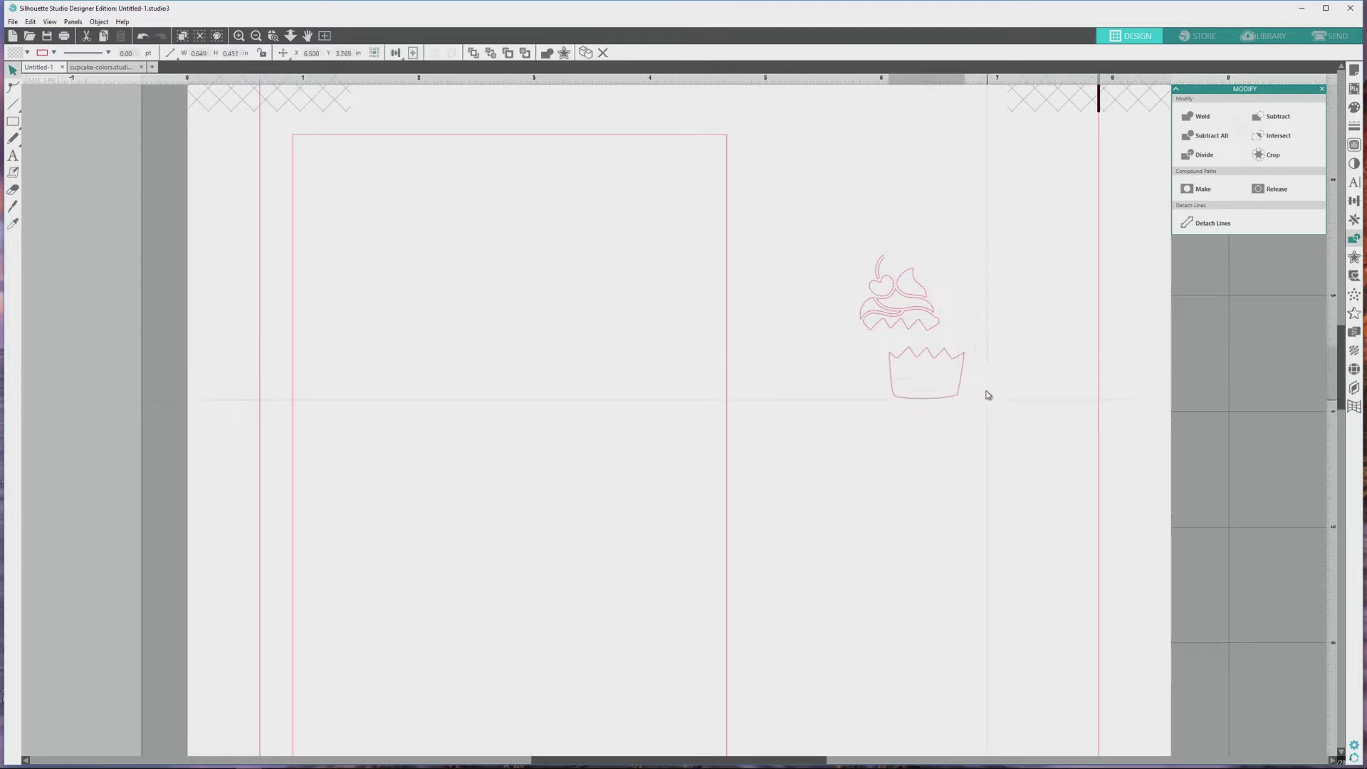
left_click_drag(925, 297, 971, 257)
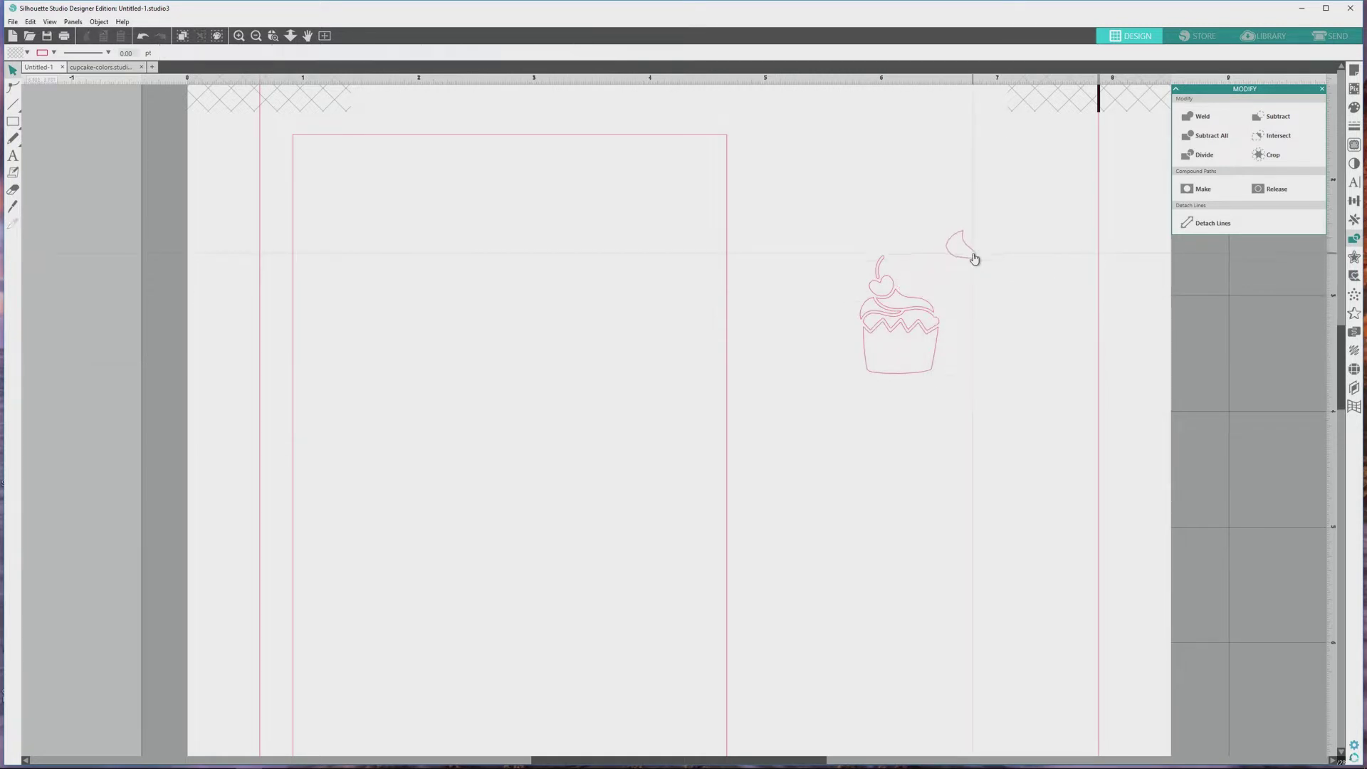
key("ctrl+z")
left_click_drag(883, 266, 827, 253)
key("ctrl+z")
- Copy the ten color circles from the cupcake-colors document and paste them into the Untitled-1 design
key("ctrl+Tab")
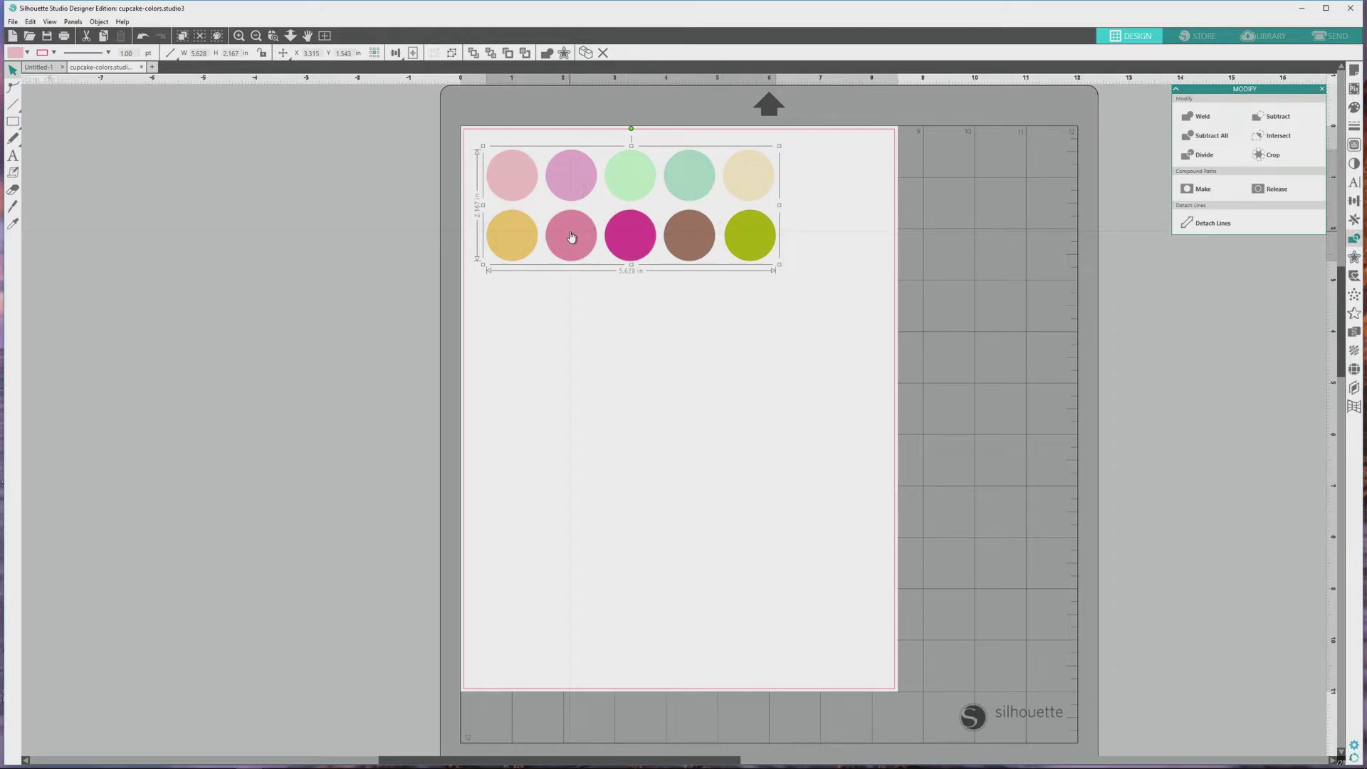
key("i")
key("v")
left_click(38, 67)
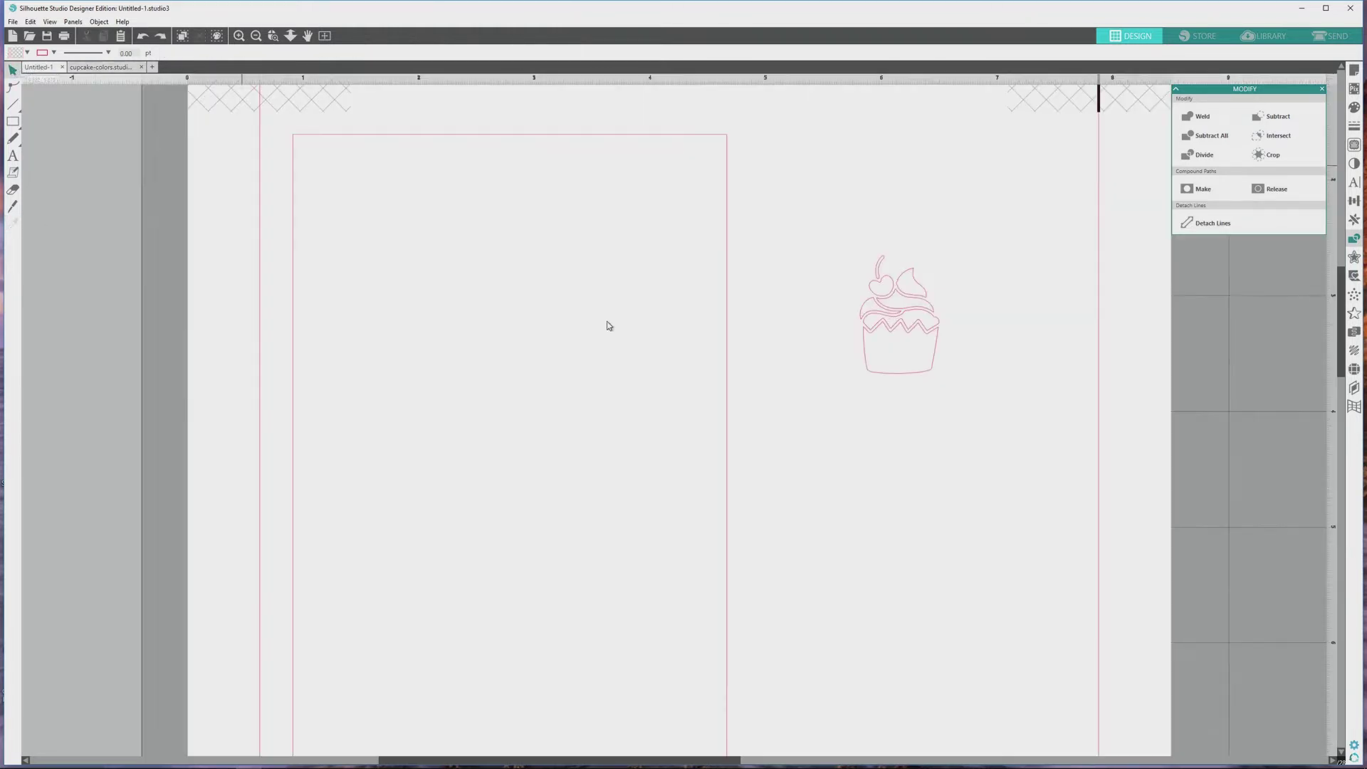
left_click(701, 343)
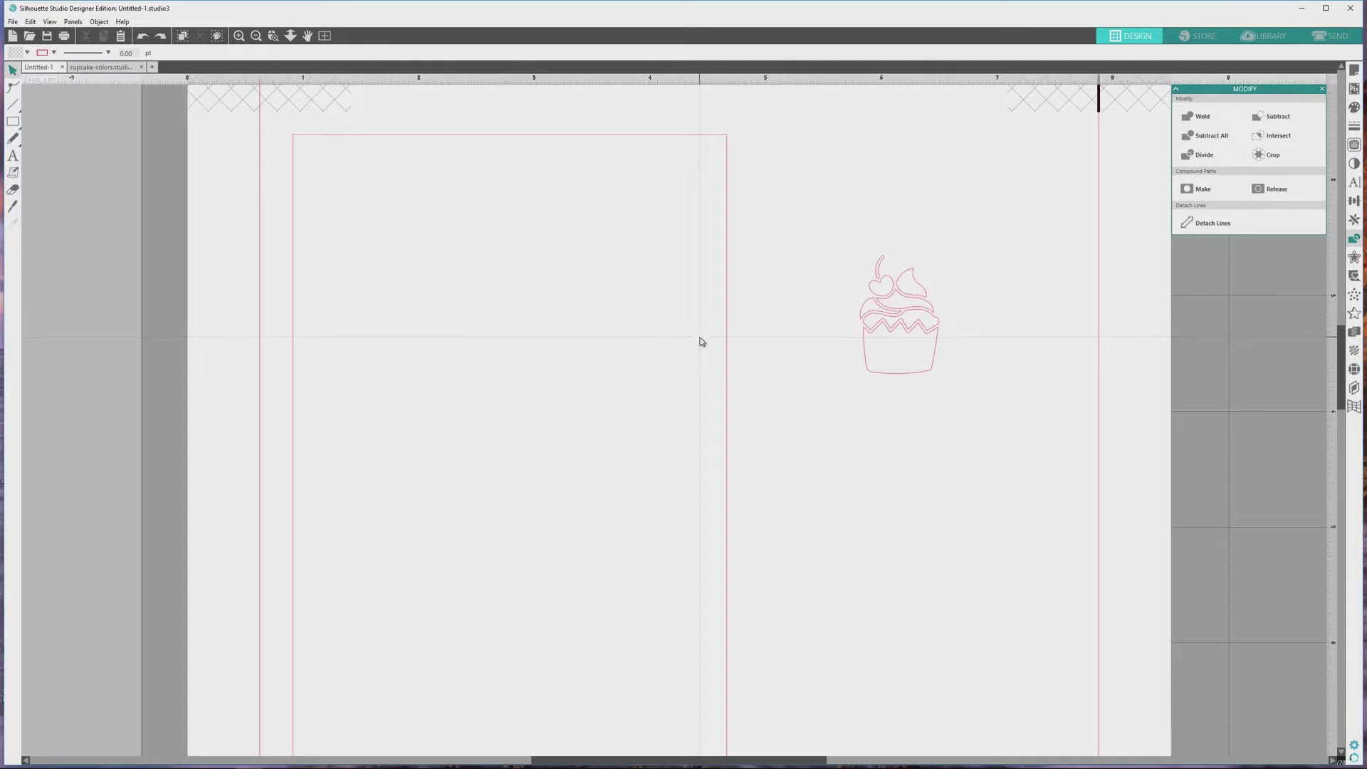
key("ctrl+v")
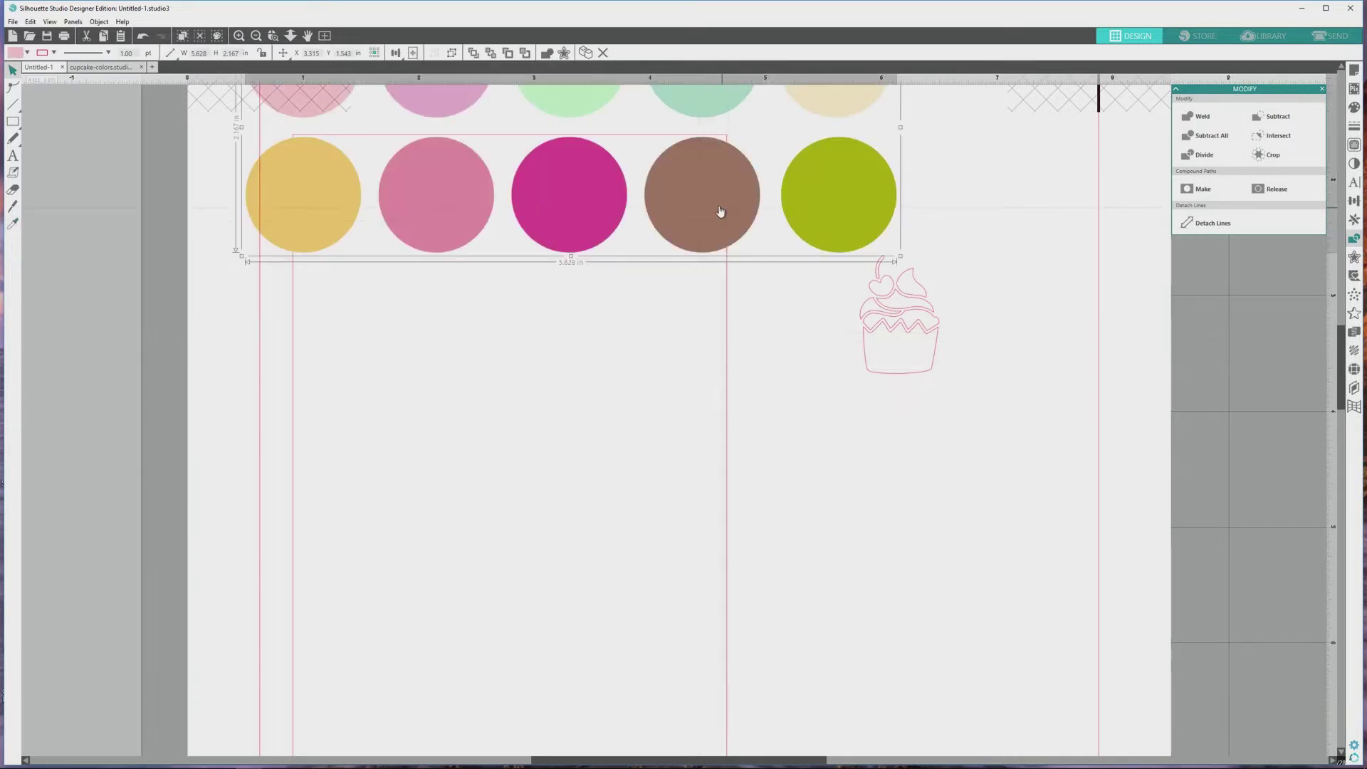
- Scale the color circles down to about 2.1 in wide overall and place them below the cupcake
left_click_drag(720, 211, 975, 456)
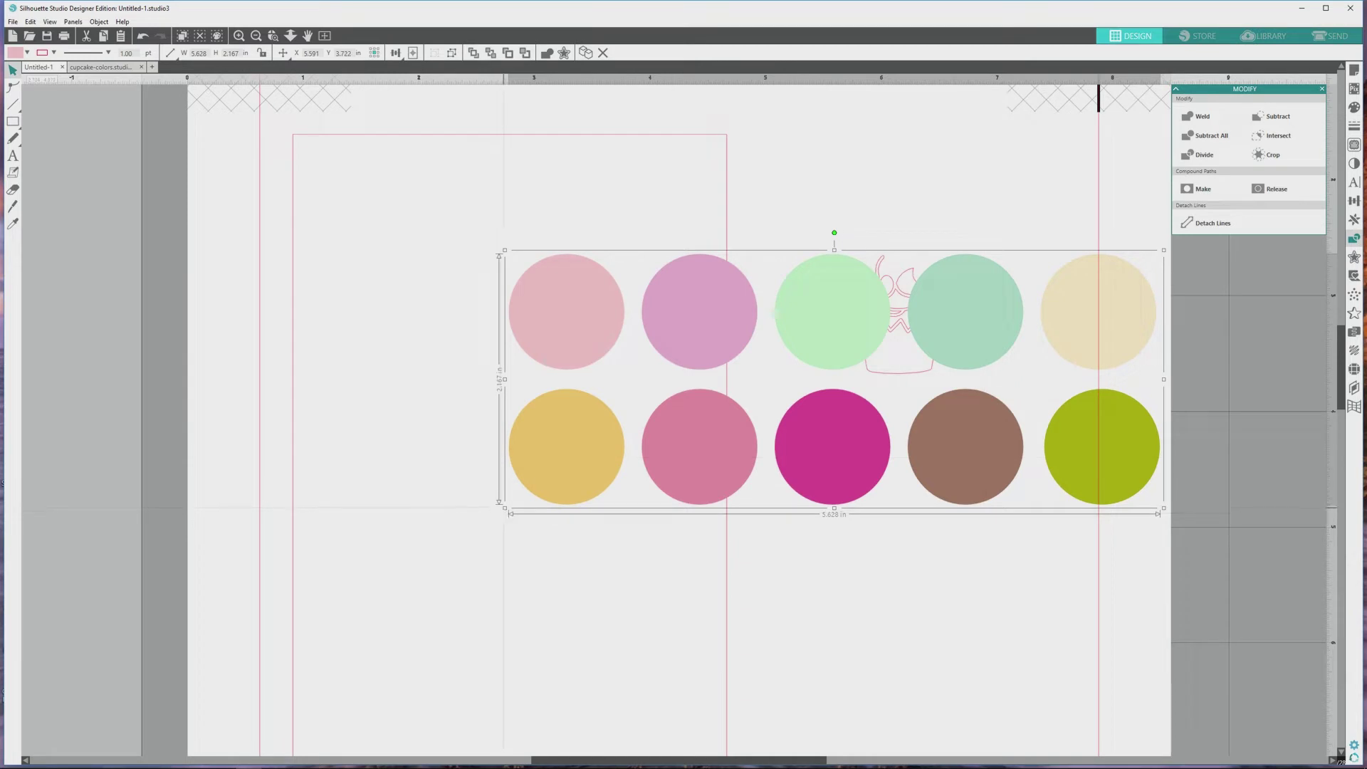
left_click_drag(505, 509, 913, 352)
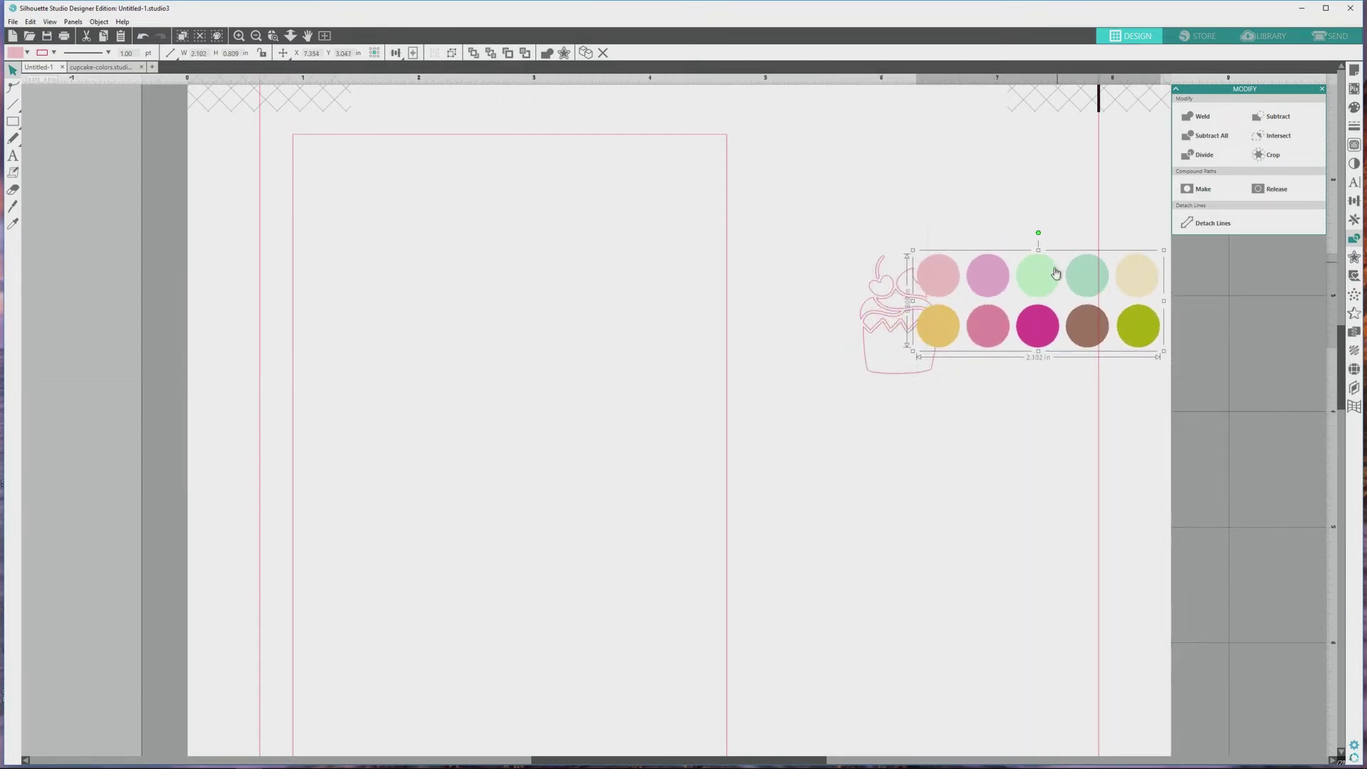
left_click_drag(1056, 273, 933, 487)
- Fill the cherry with the magenta swatch color and its stem with the olive green swatch color
left_click(888, 297)
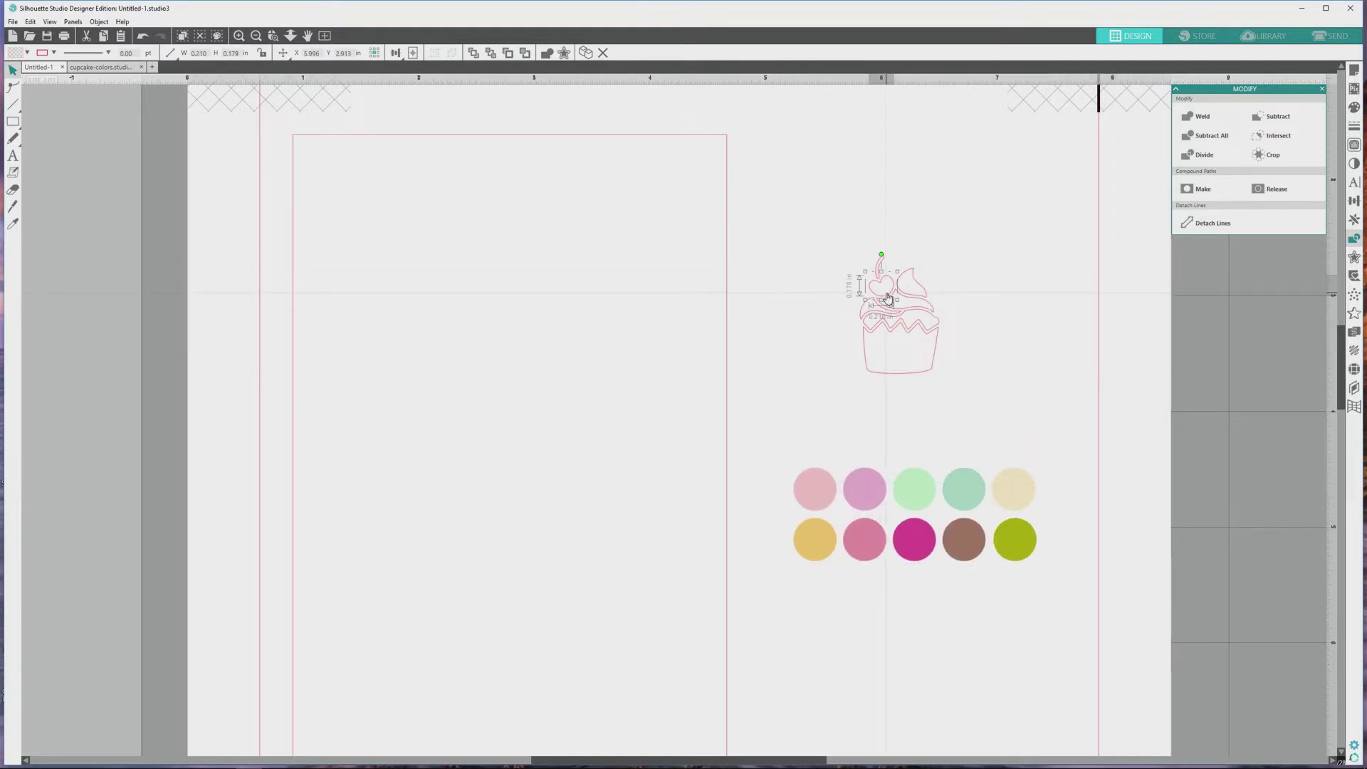
left_click(13, 223)
left_click(921, 546)
left_click(881, 268)
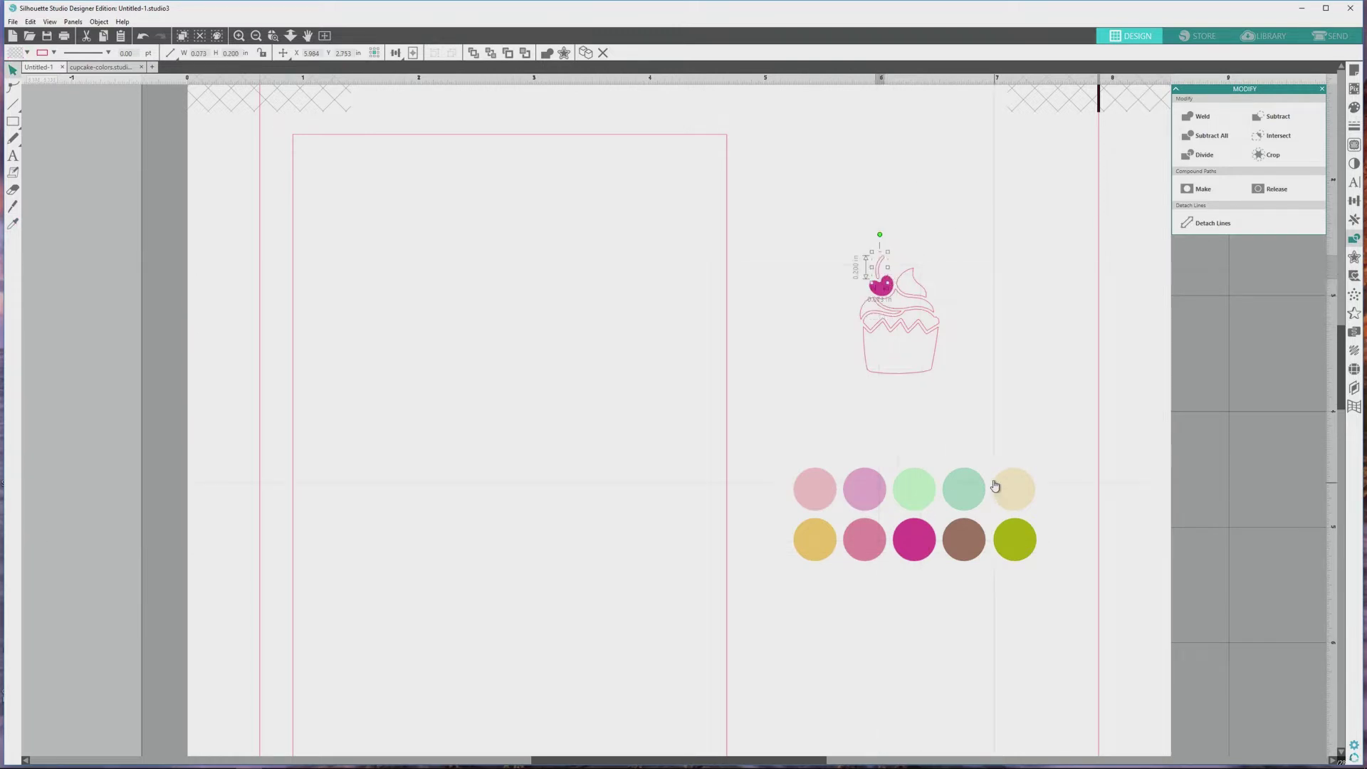
left_click(13, 224)
left_click(1025, 552)
left_click(14, 89)
- Fill all the frosting pieces together with the light pink swatch color
left_click(926, 303)
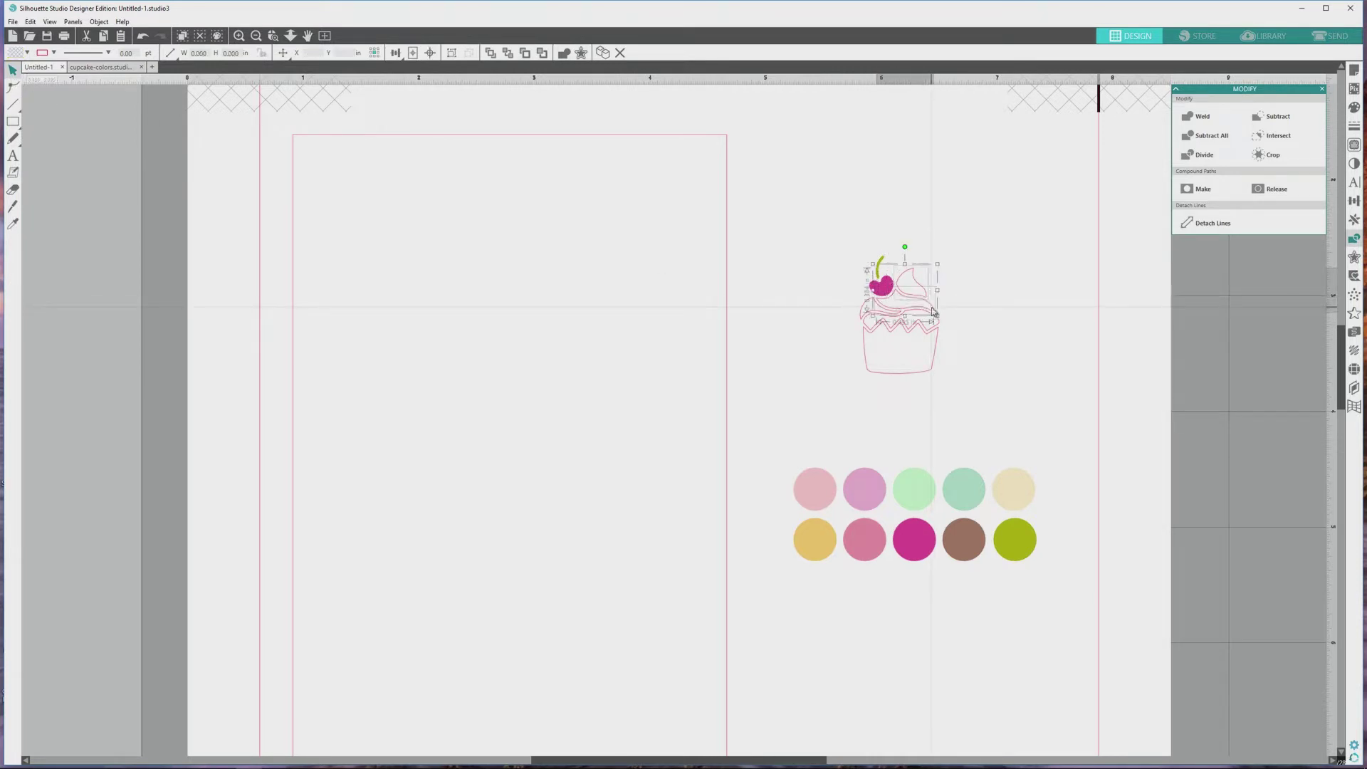
left_click(911, 314, "shift")
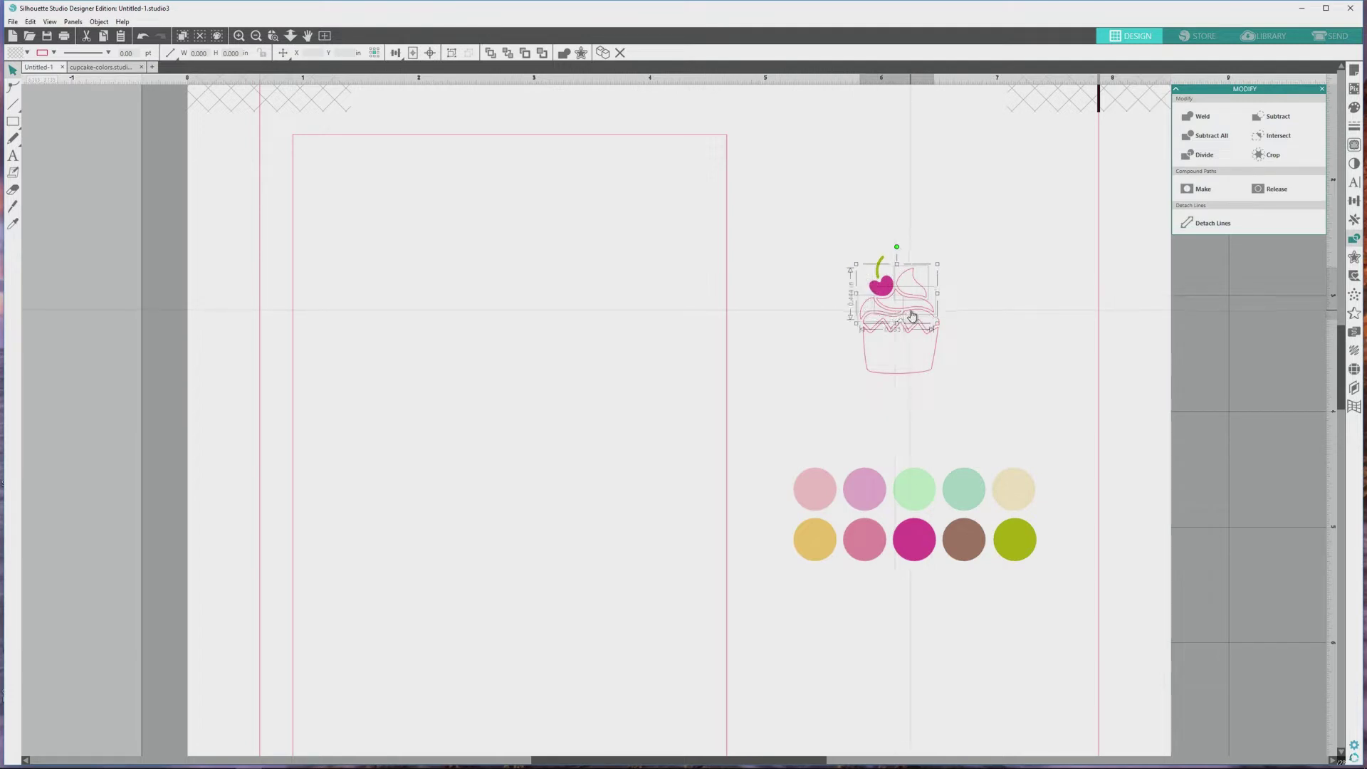
left_click(912, 316, "shift")
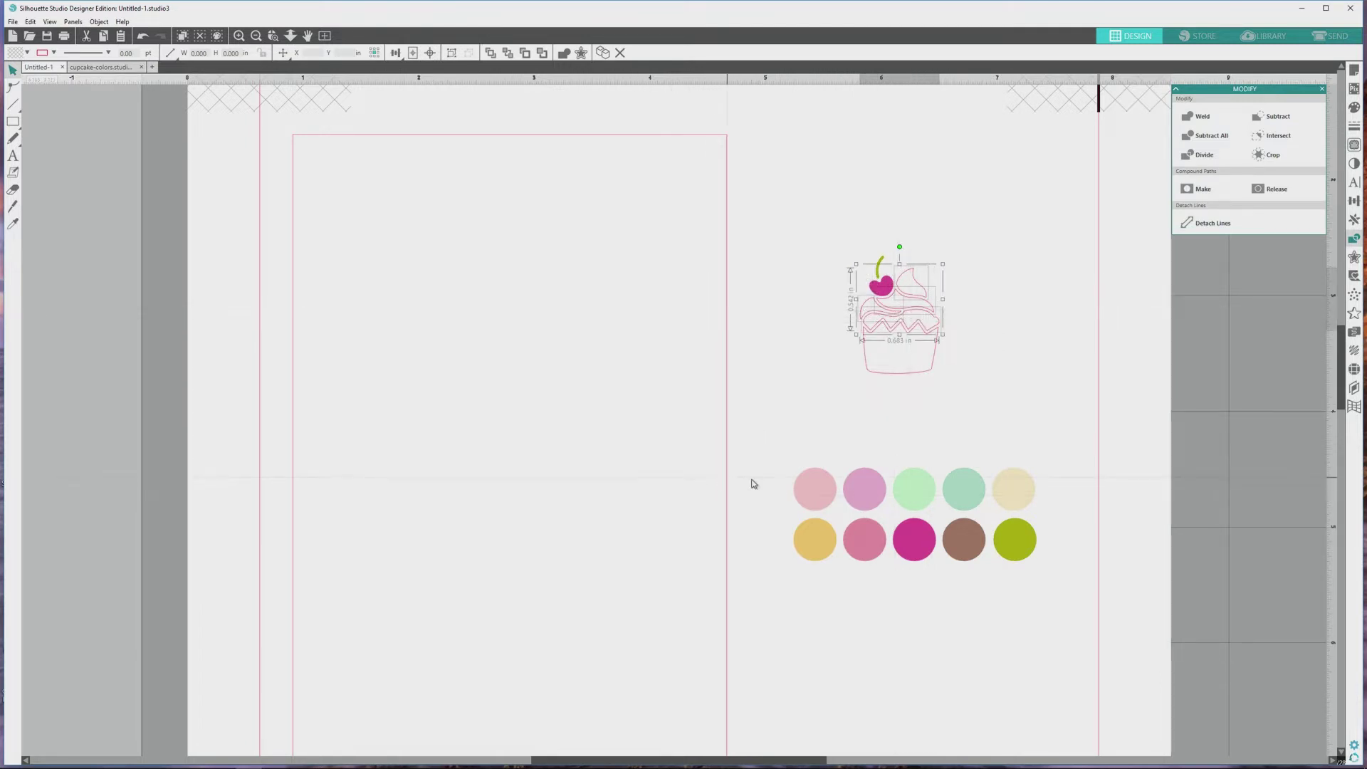
left_click(16, 225)
left_click(821, 500)
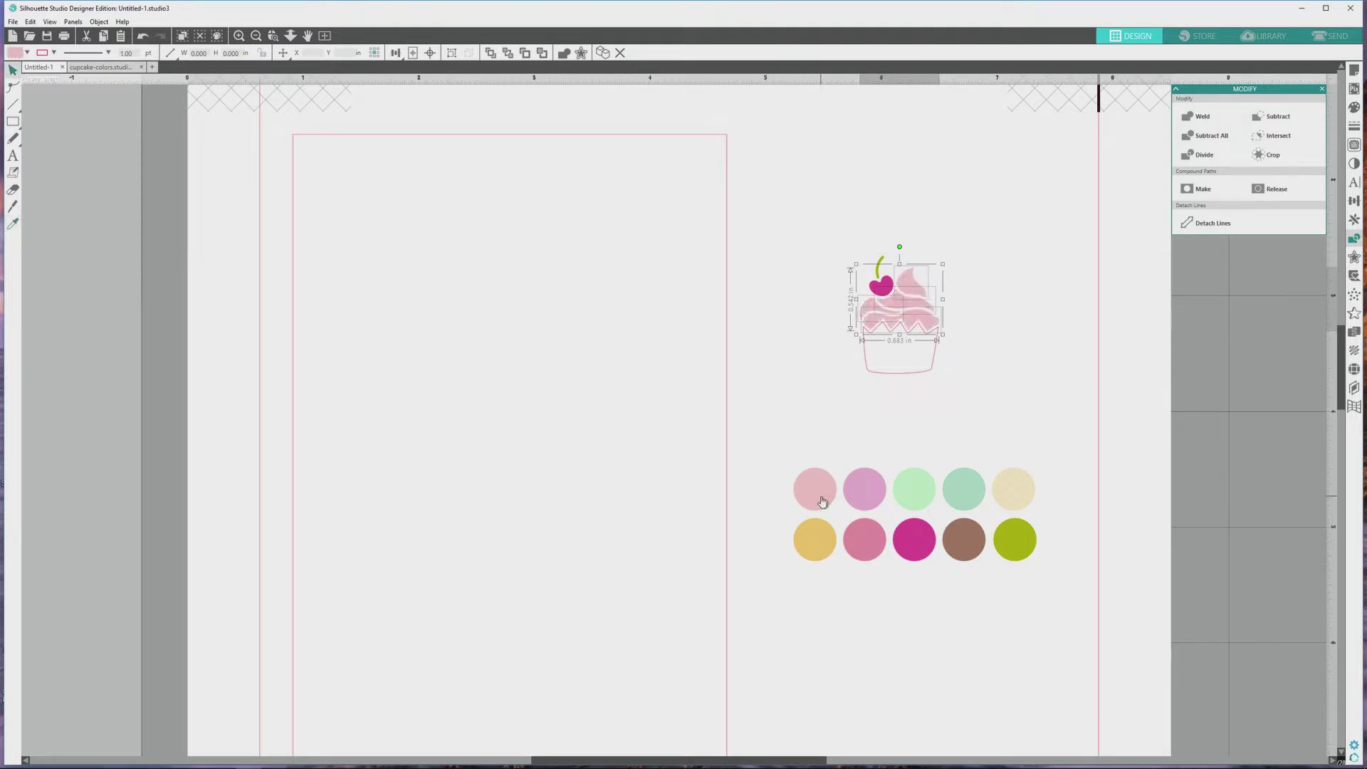
- Fill the cupcake wrapper with the mint teal swatch color
left_click(895, 376)
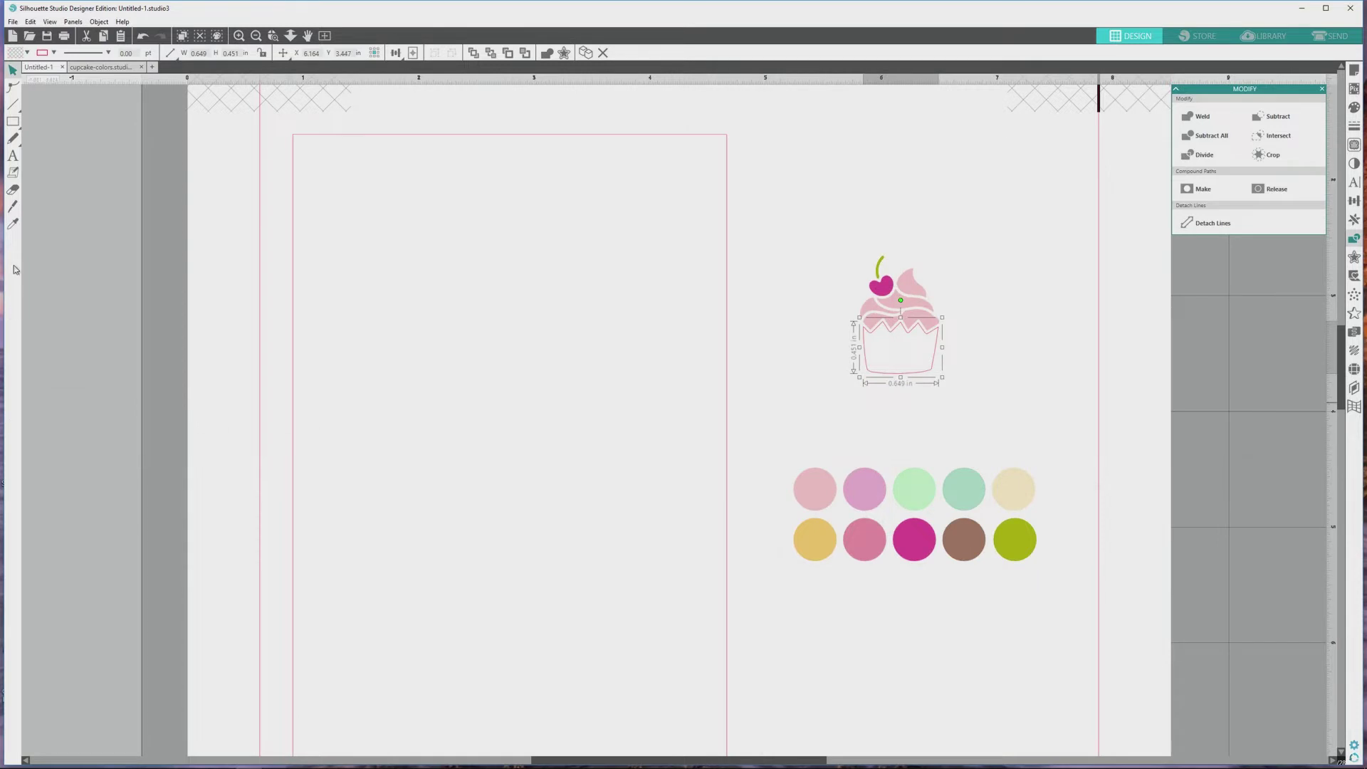
left_click(13, 224)
left_click(964, 488)
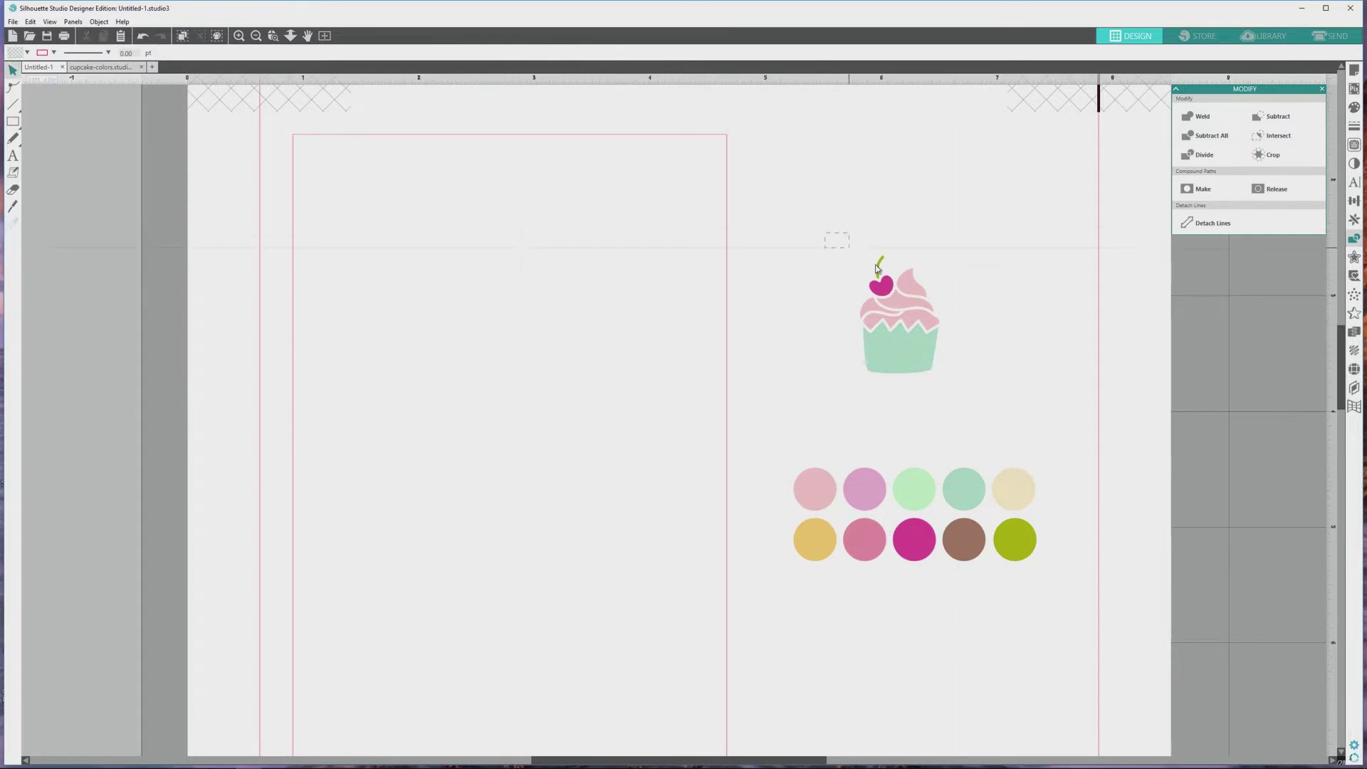
- Group all the colored cupcake pieces into one object
left_click_drag(878, 269, 999, 404)
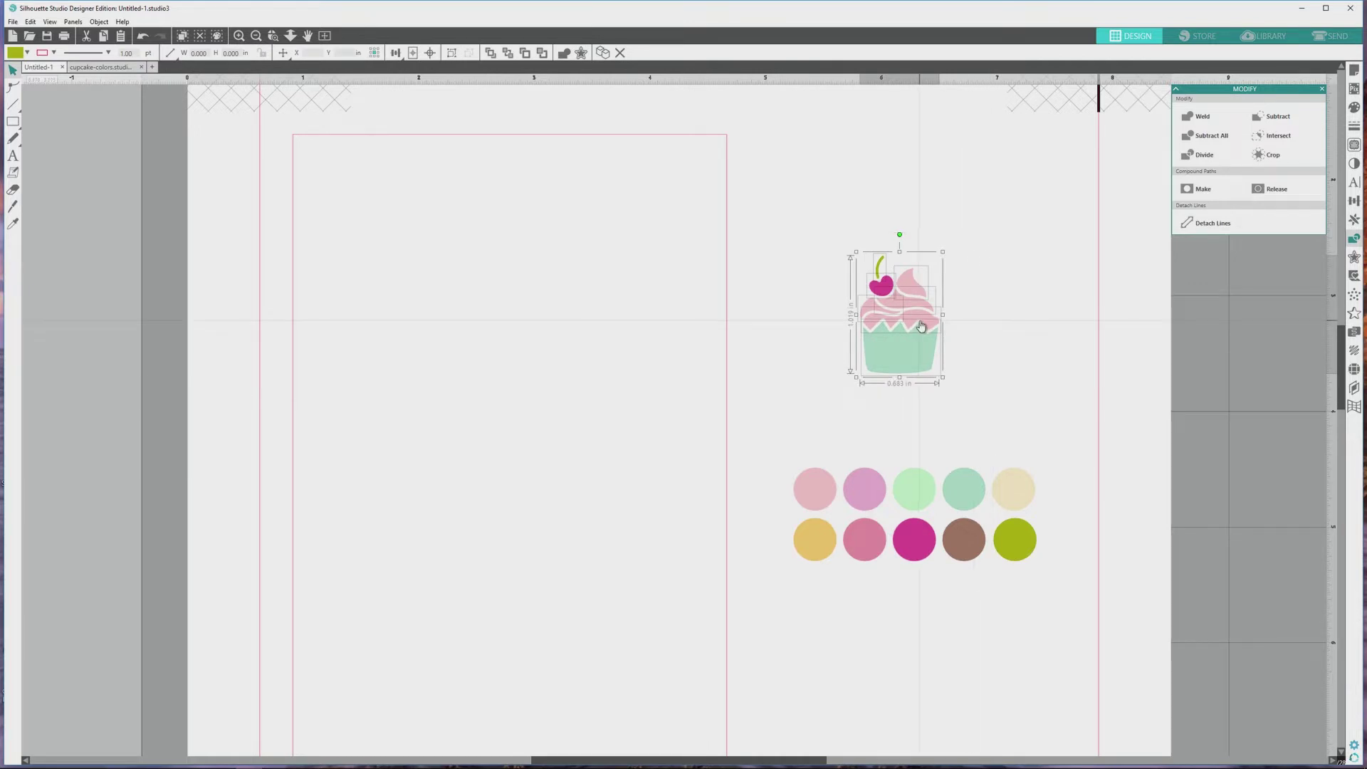
key("i")
key("i")
key("v")
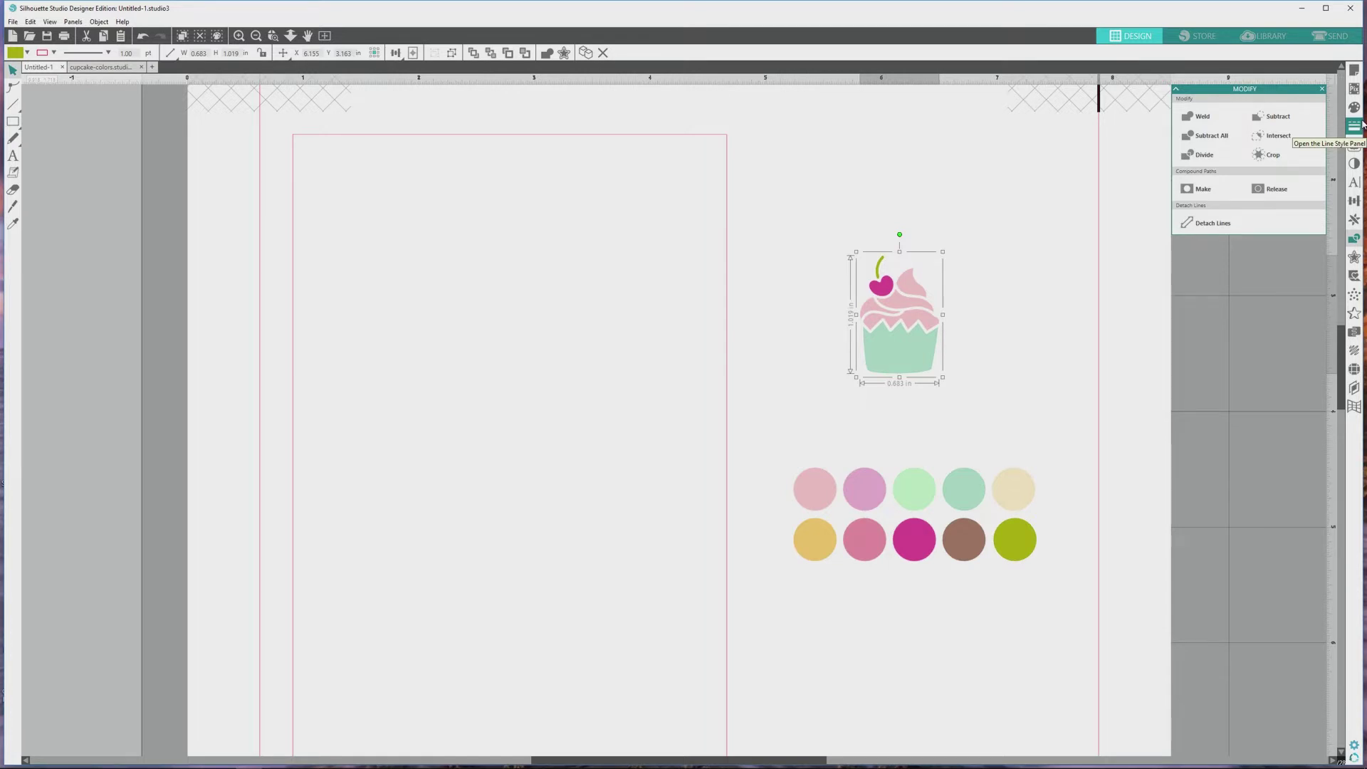
- Move the grouped cupcake slightly down and to the left, keeping it above the color circles
left_click(240, 36)
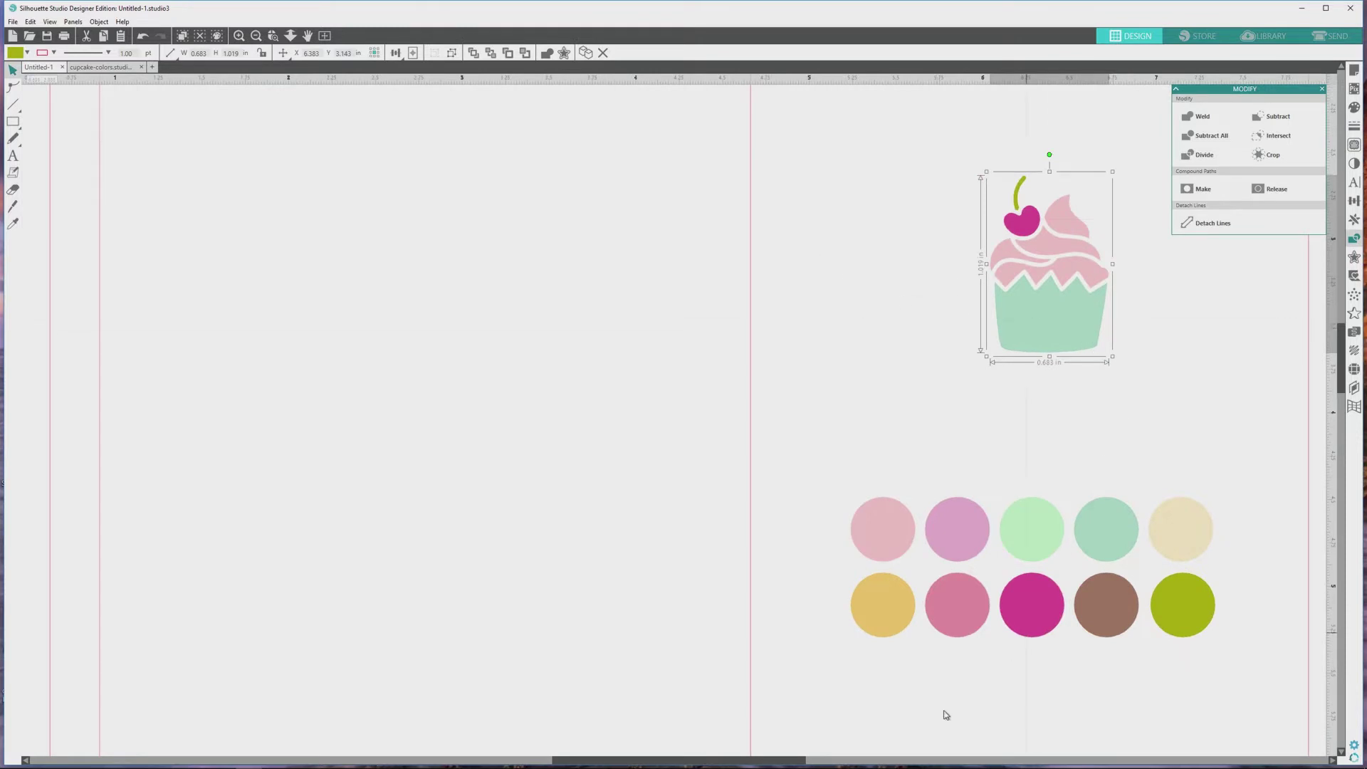
left_click_drag(786, 759, 849, 759)
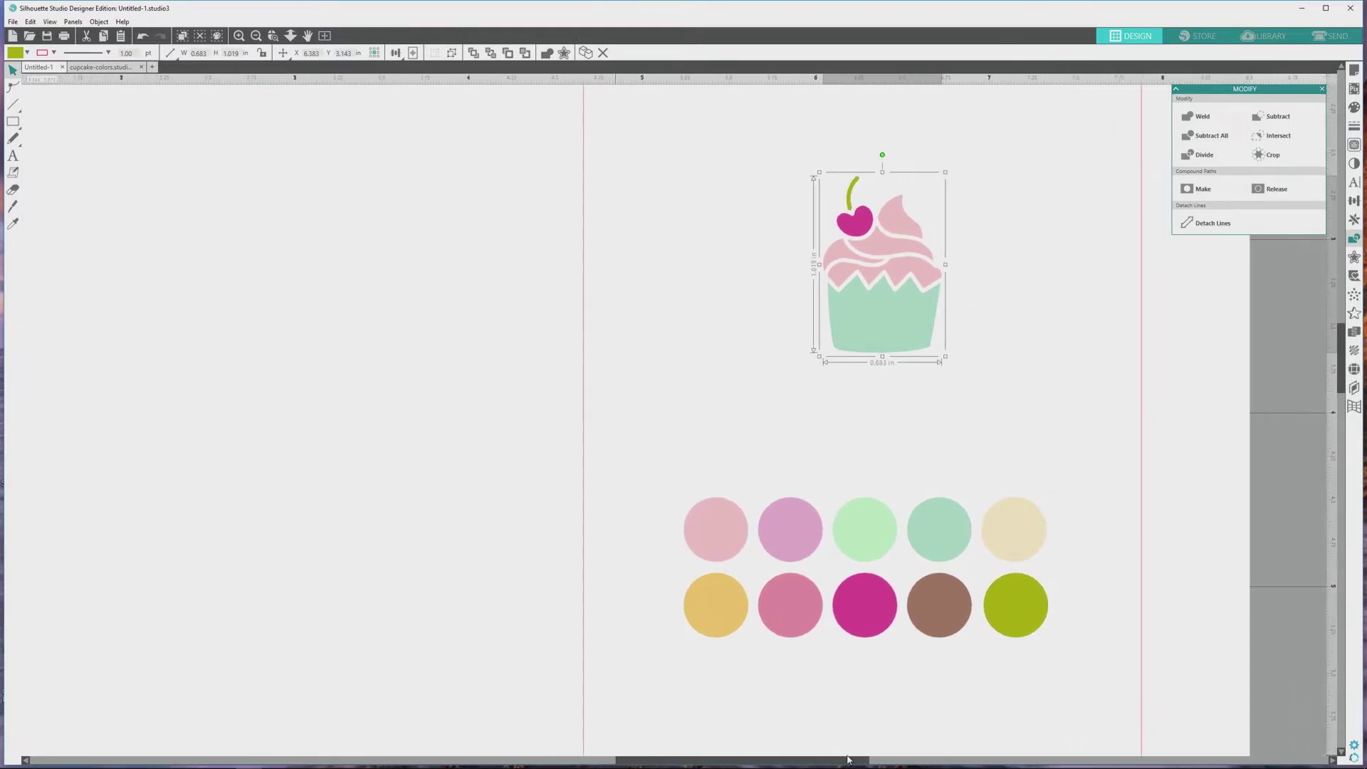
left_click_drag(905, 336, 869, 358)
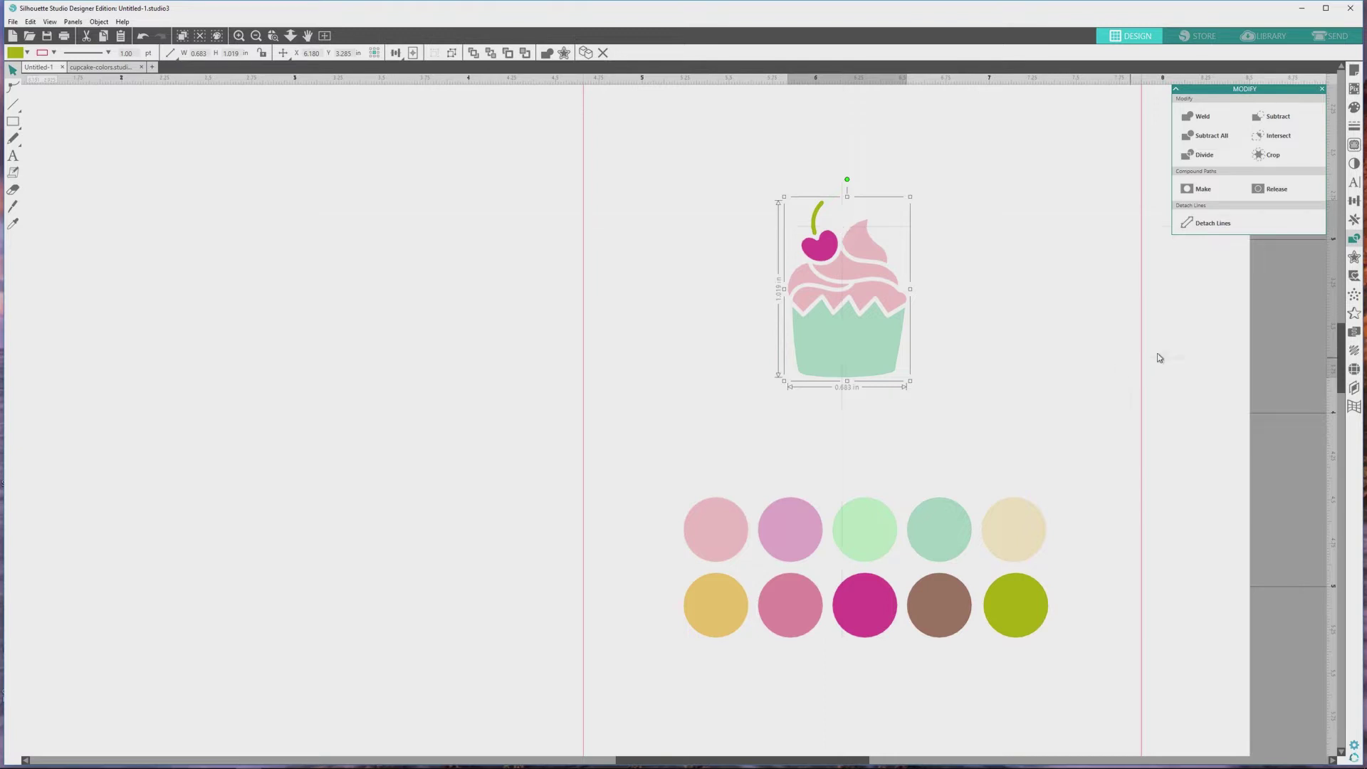
- Add the text character "a" in the I Heart Cupcakes (Sticker) font beside the colored cupcake
left_click(1355, 187)
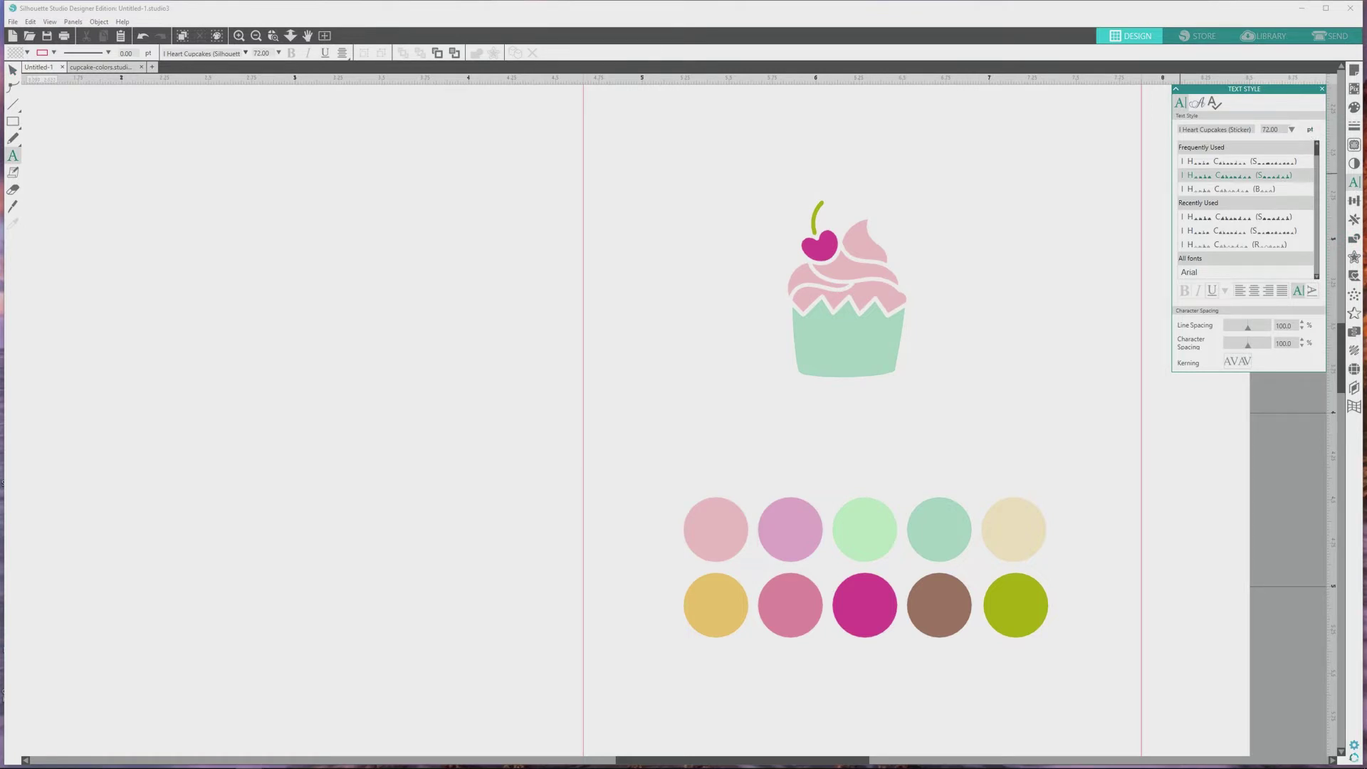
left_click(1272, 179)
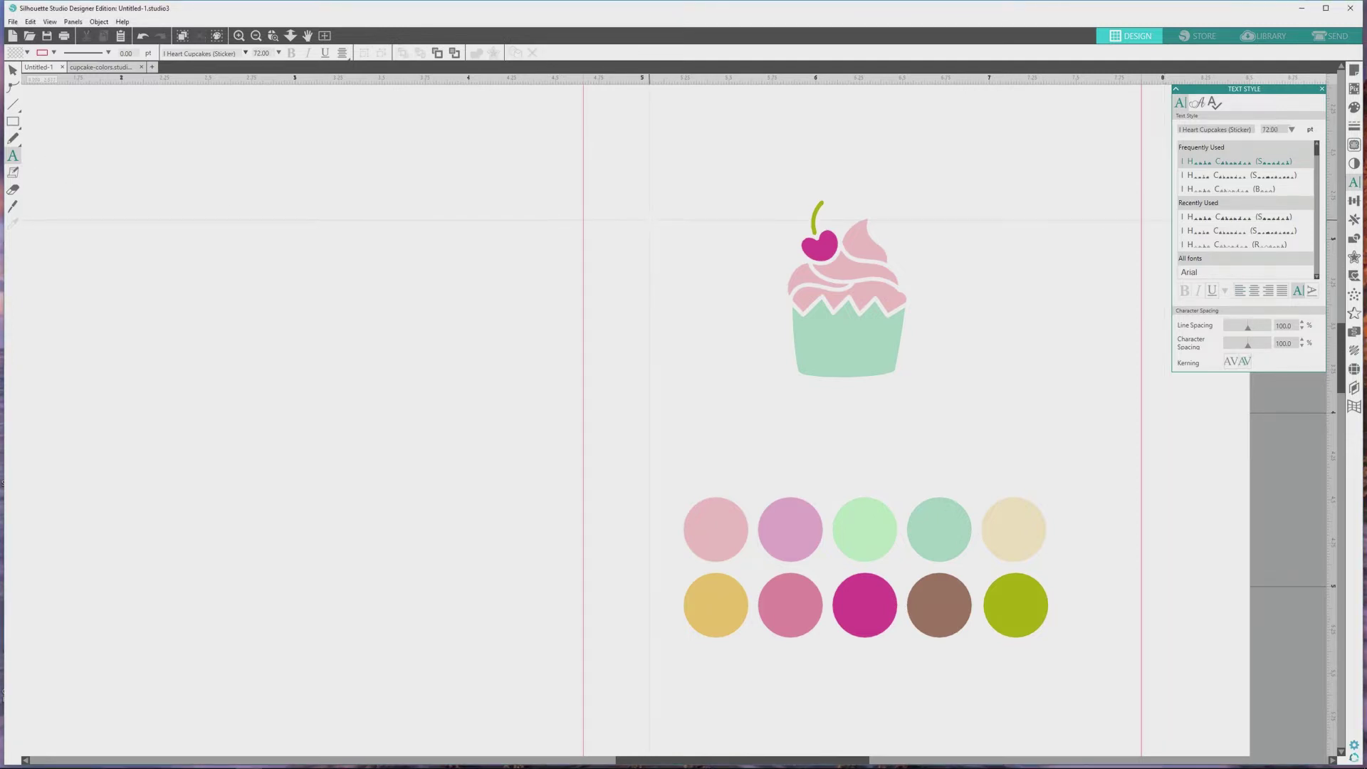
left_click(649, 219)
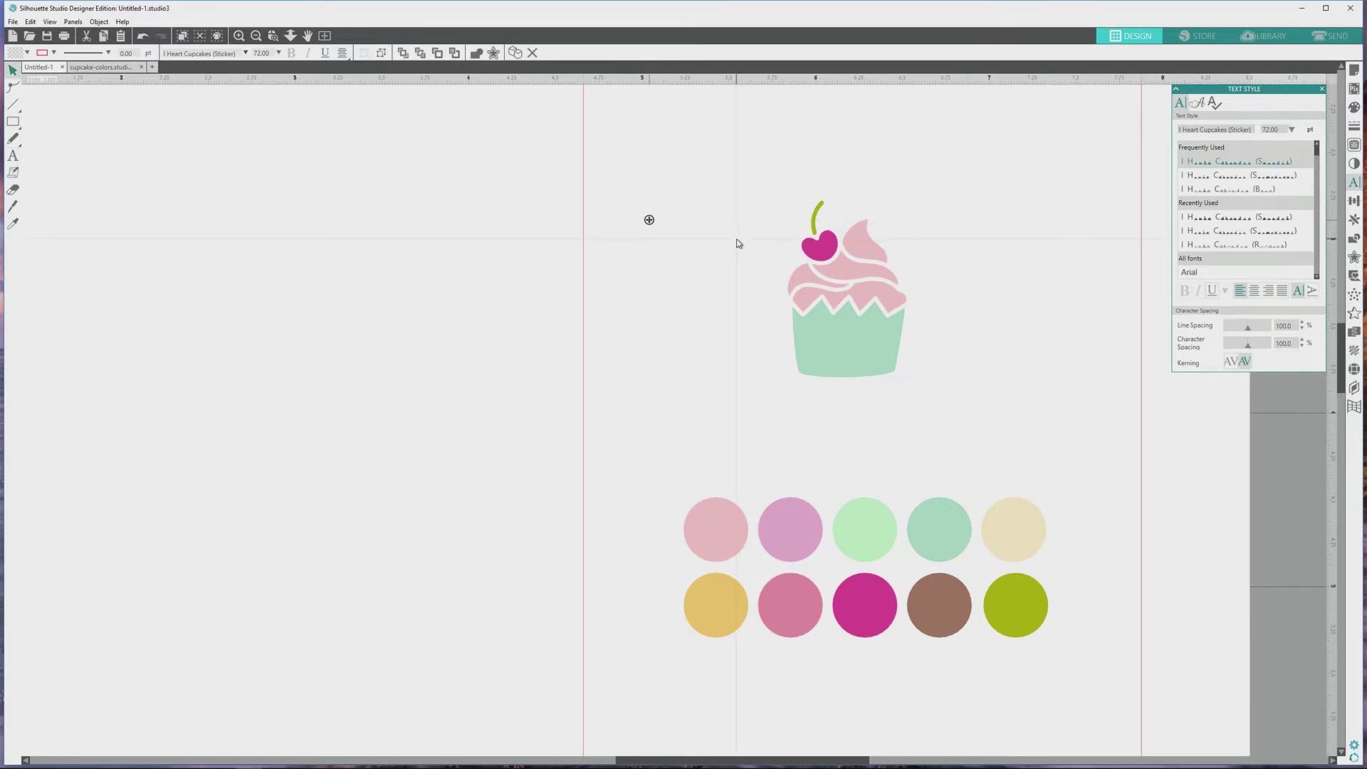
type("a")
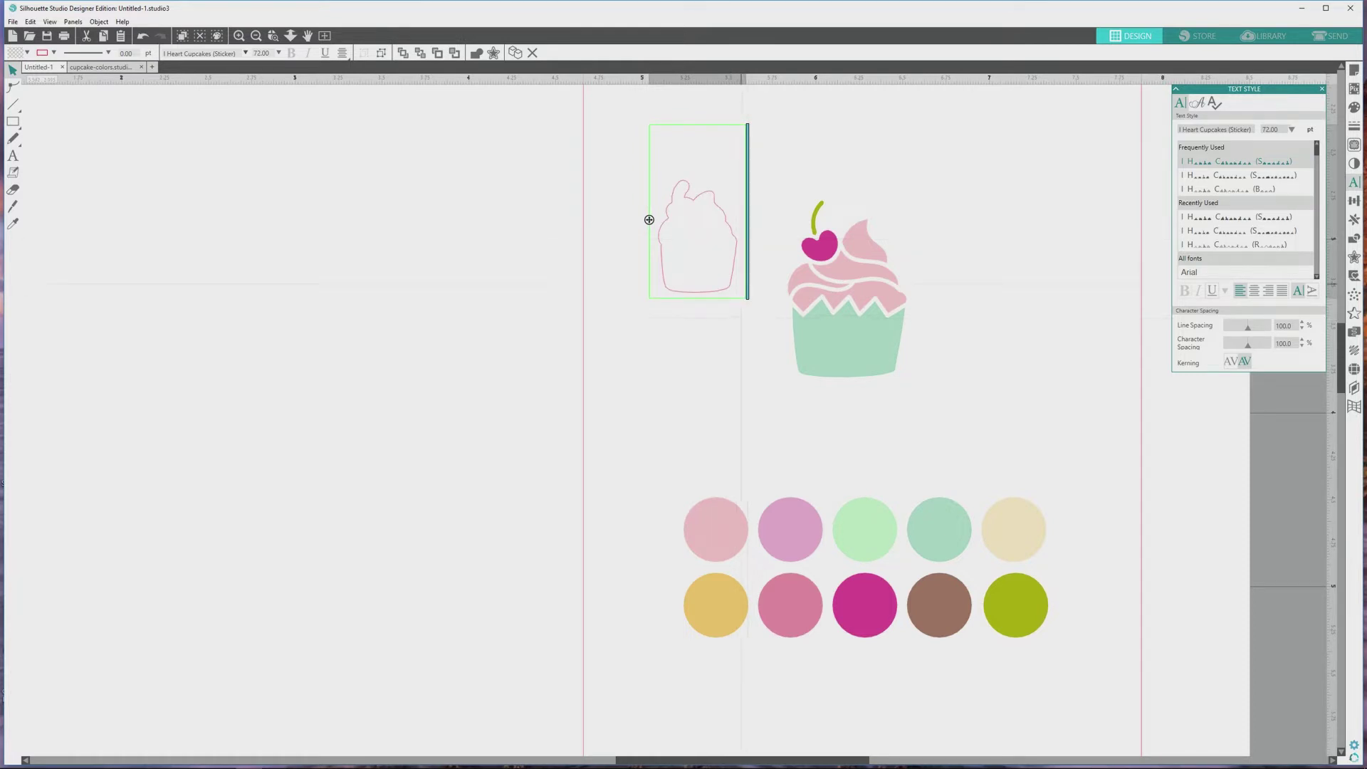
- Set the sticker outline character's font size to 125 pt
key("ctrl+a")
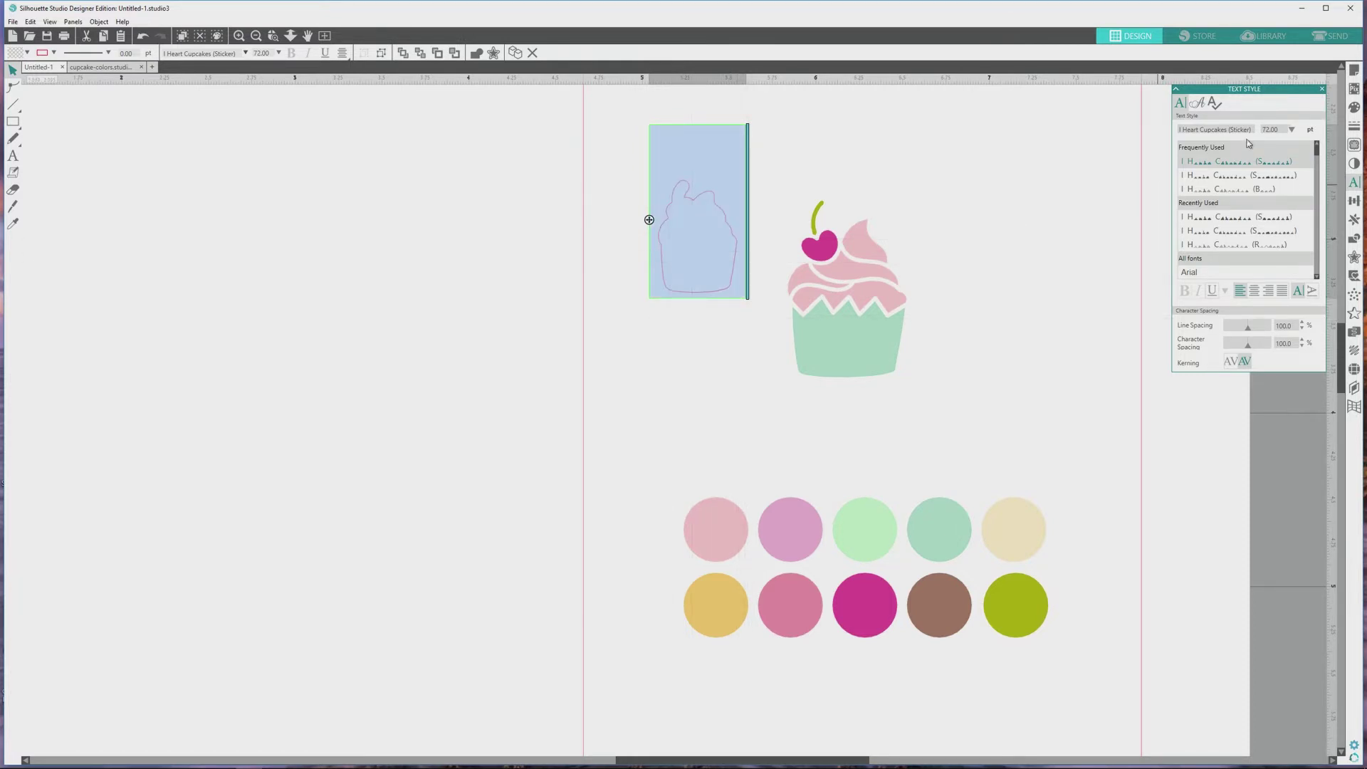
left_click(1271, 129)
type("125")
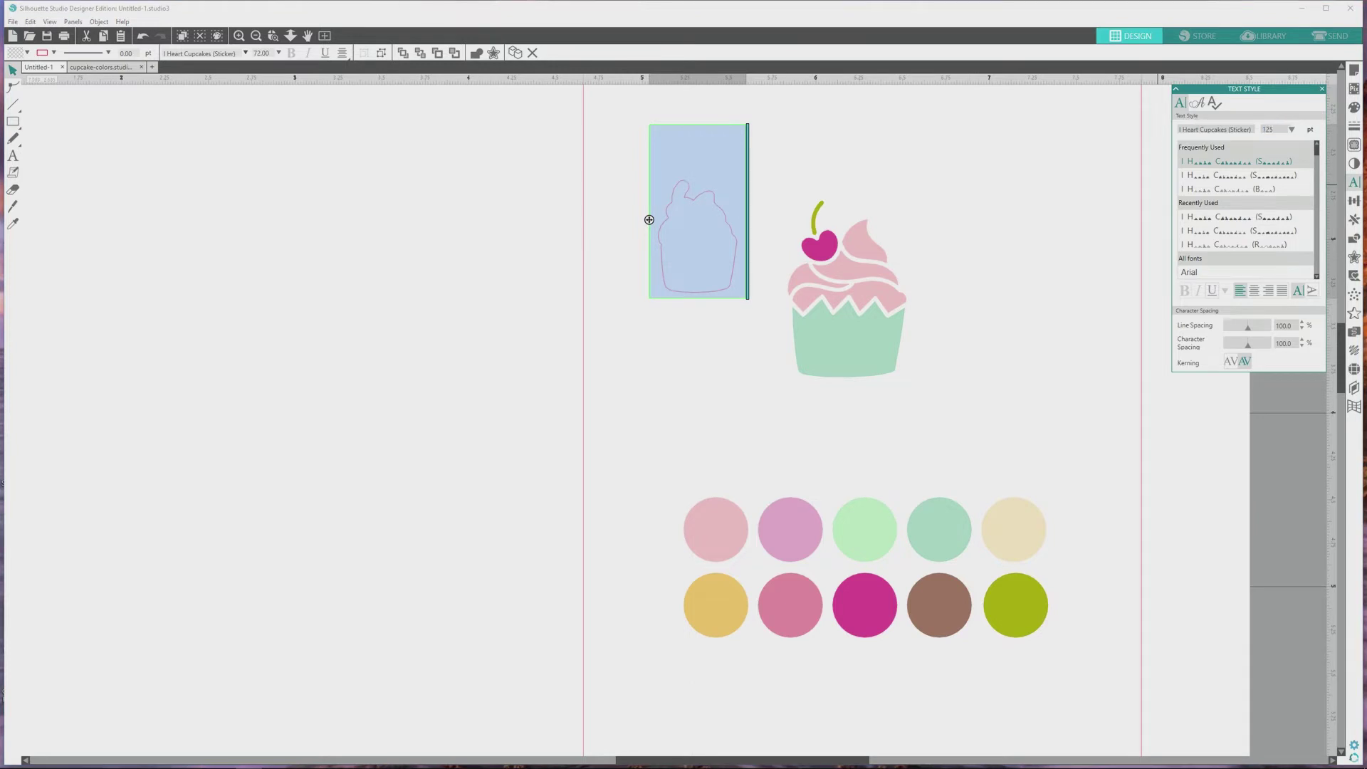
key("Return")
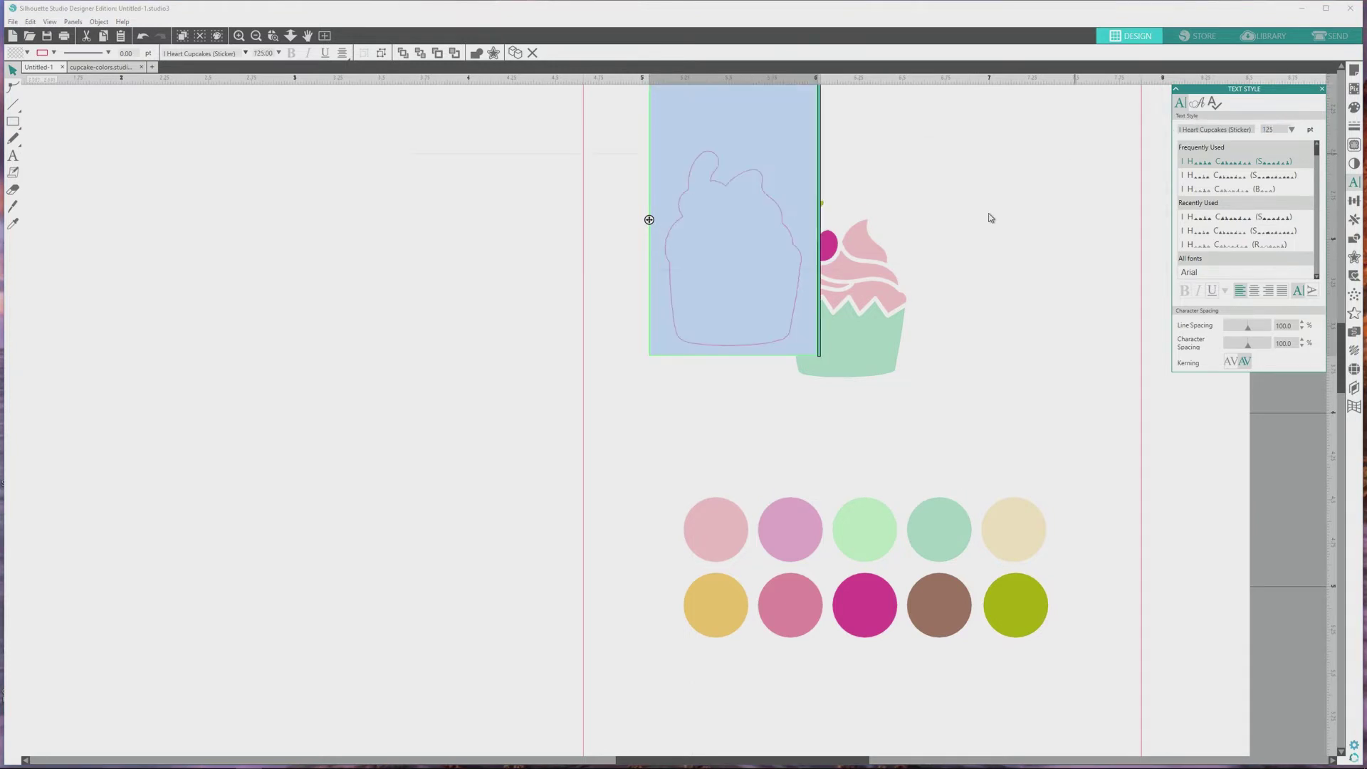
- Move the sticker outline character over the colored cupcake so it surrounds the artwork
left_click(742, 391)
left_click_drag(754, 352, 868, 389)
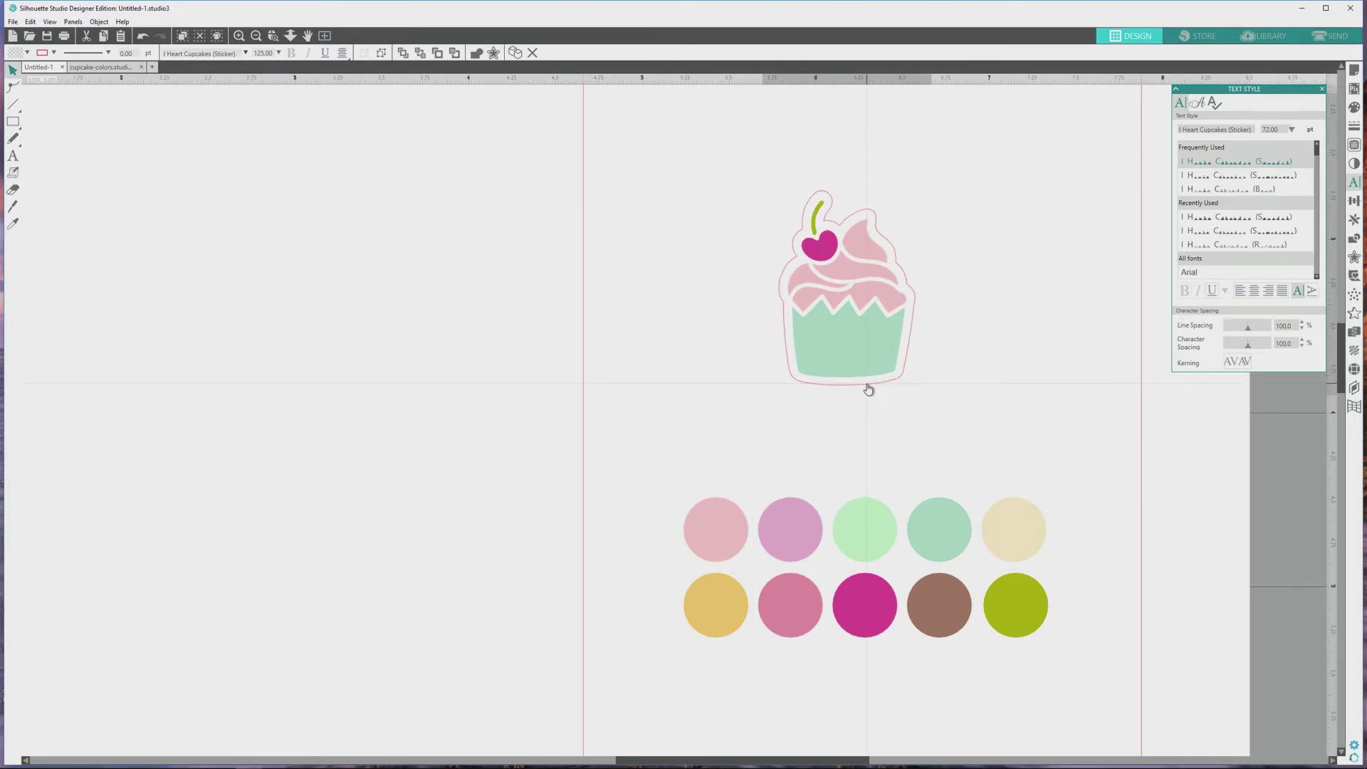
left_click(767, 351)
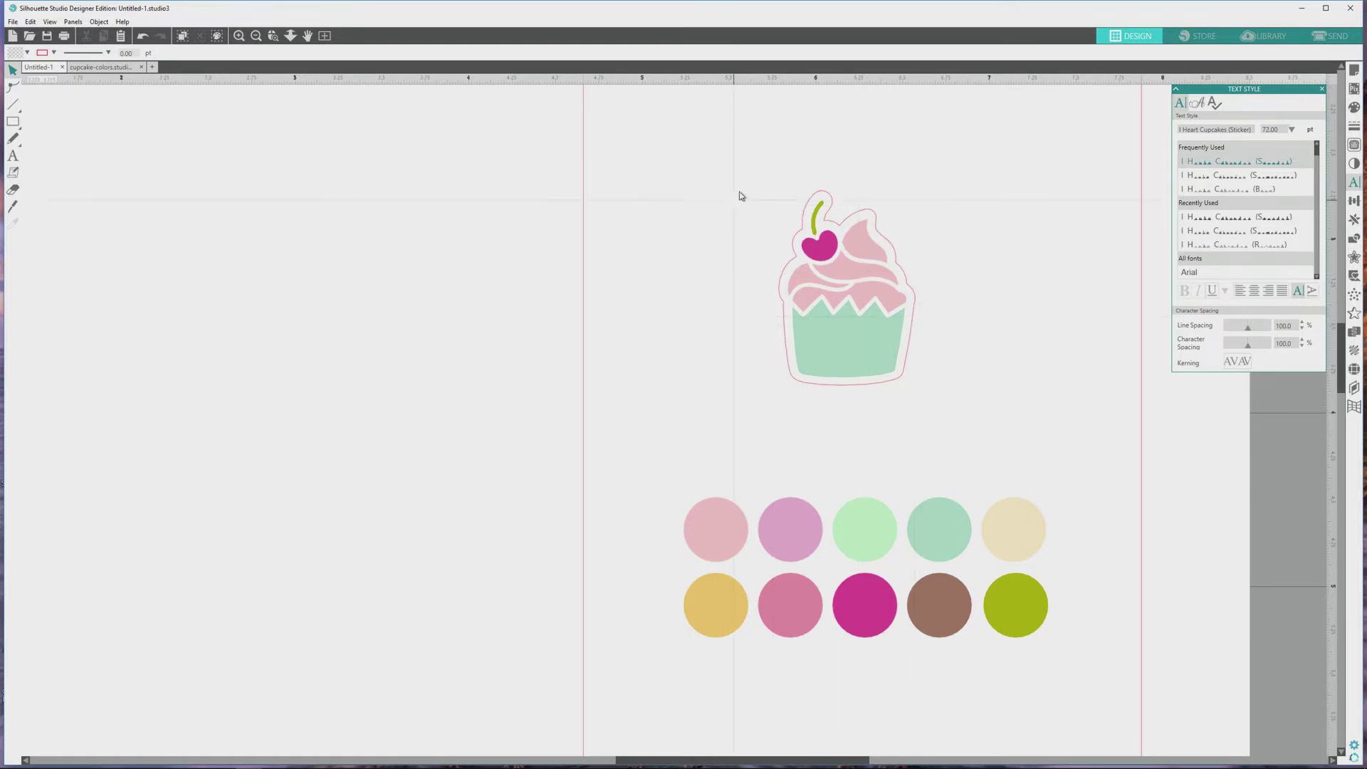
- Release the sticker outline character's compound path, converting it from text to a plain shape
left_click_drag(853, 244, 995, 405)
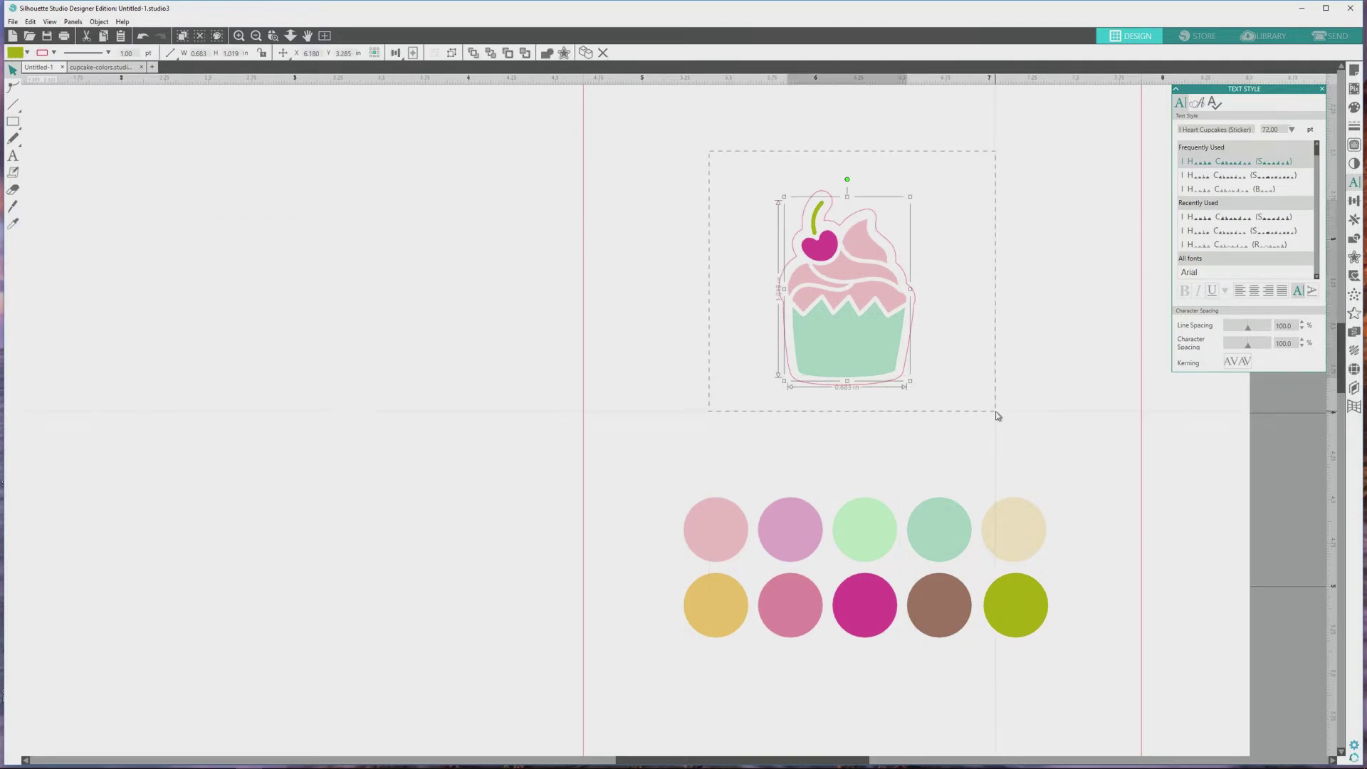
left_click(995, 406)
left_click(901, 278)
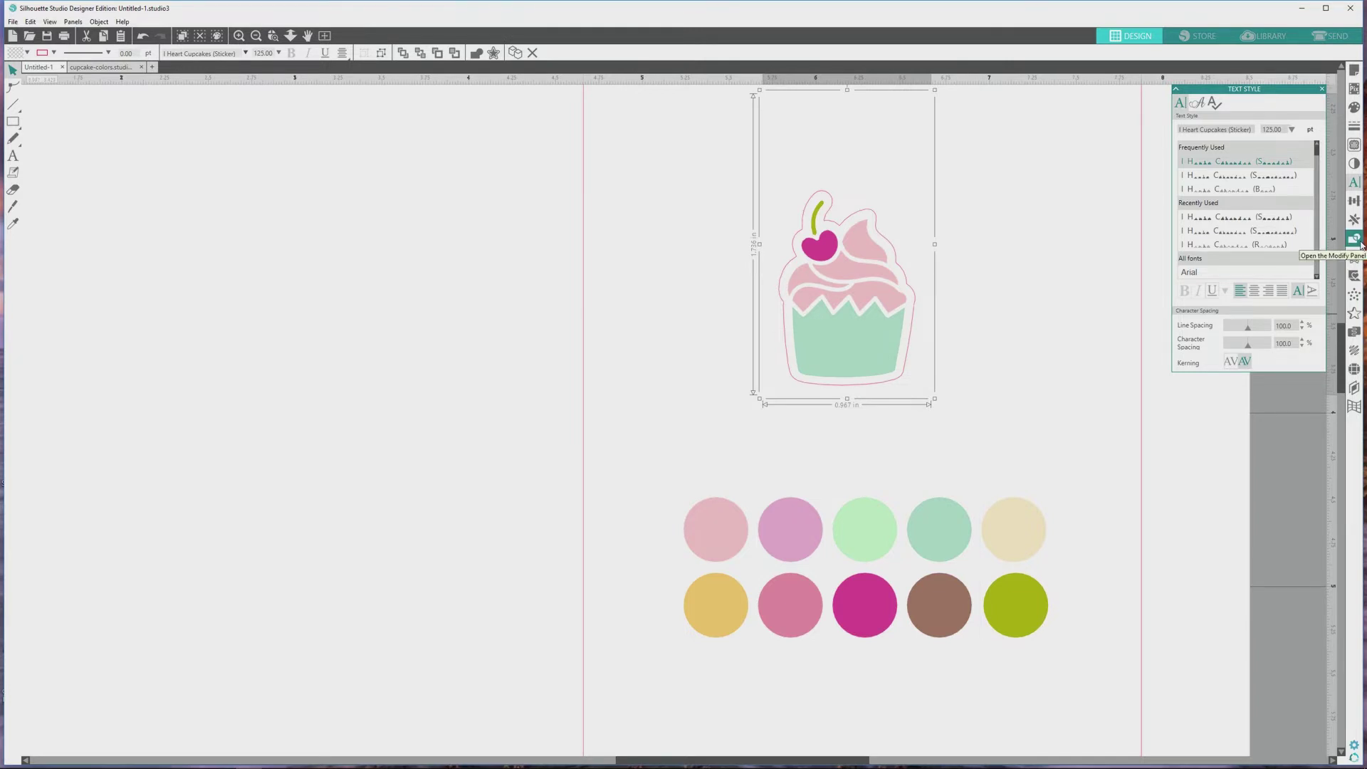
left_click(1356, 240)
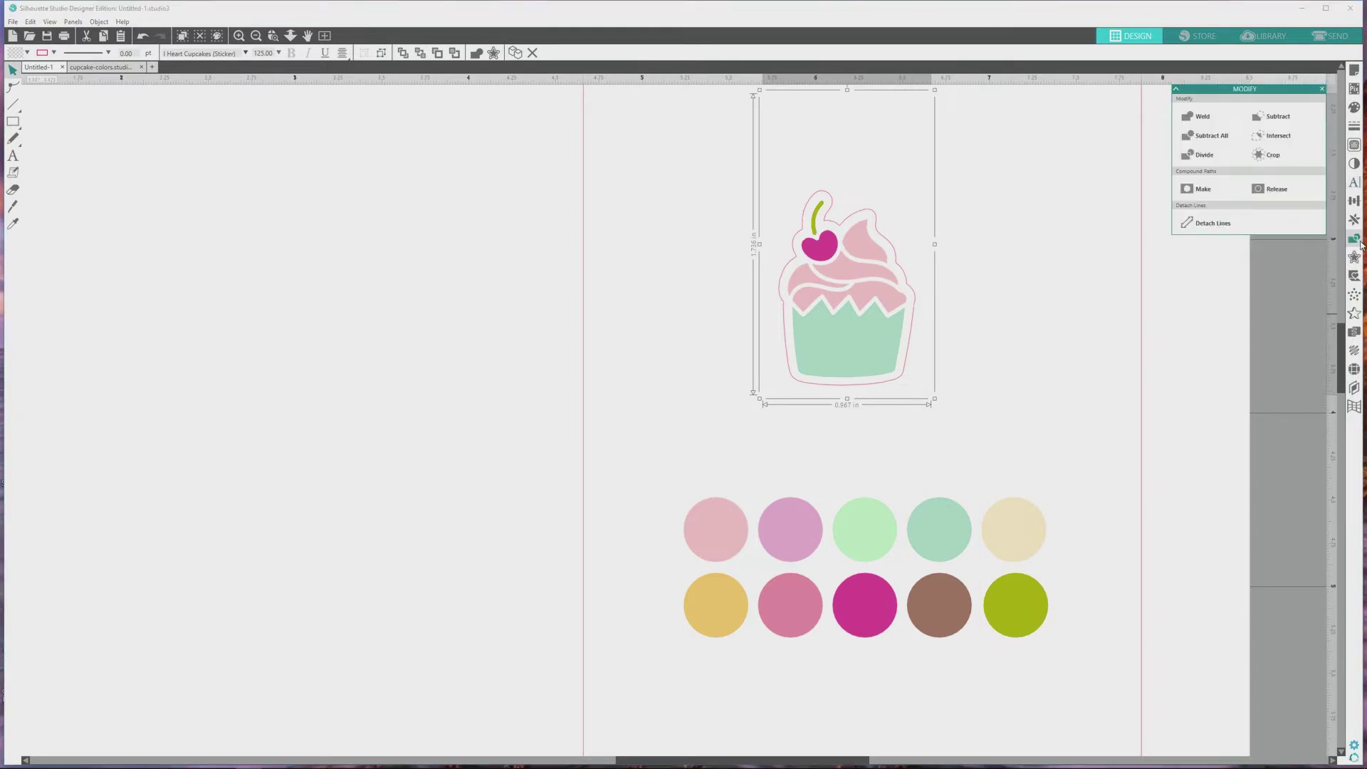
left_click(1265, 191)
left_click(1019, 236)
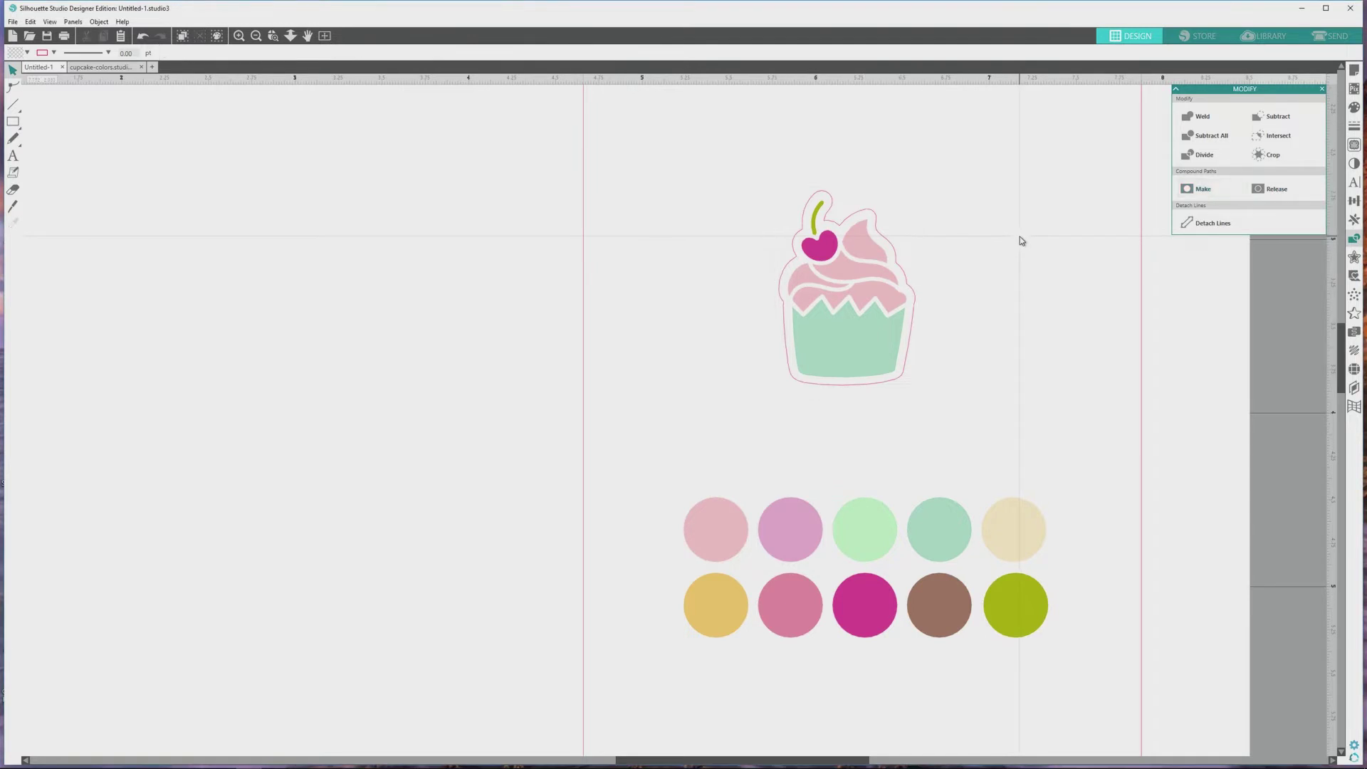
- Center-align the sticker outline and the colored cupcake with each other horizontally and vertically
left_click(1356, 202)
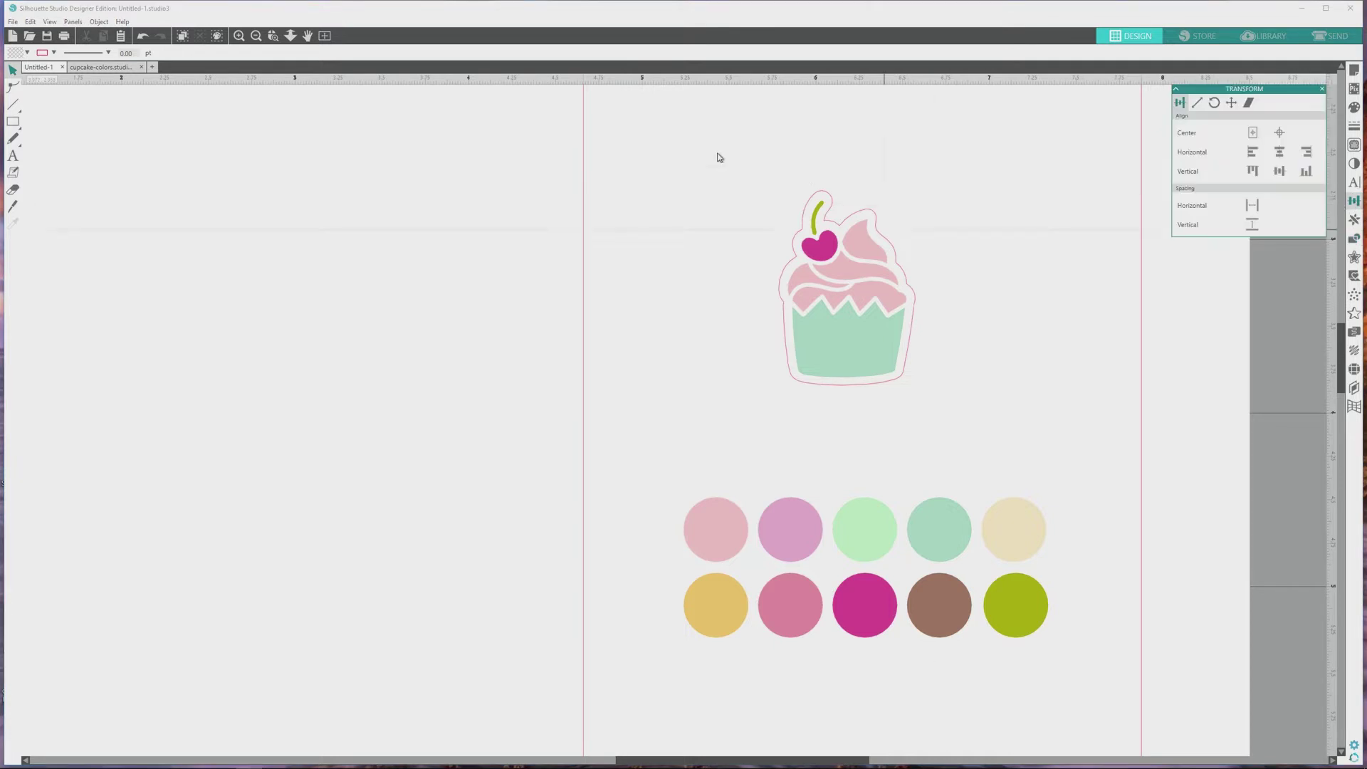
left_click_drag(635, 111, 1053, 442)
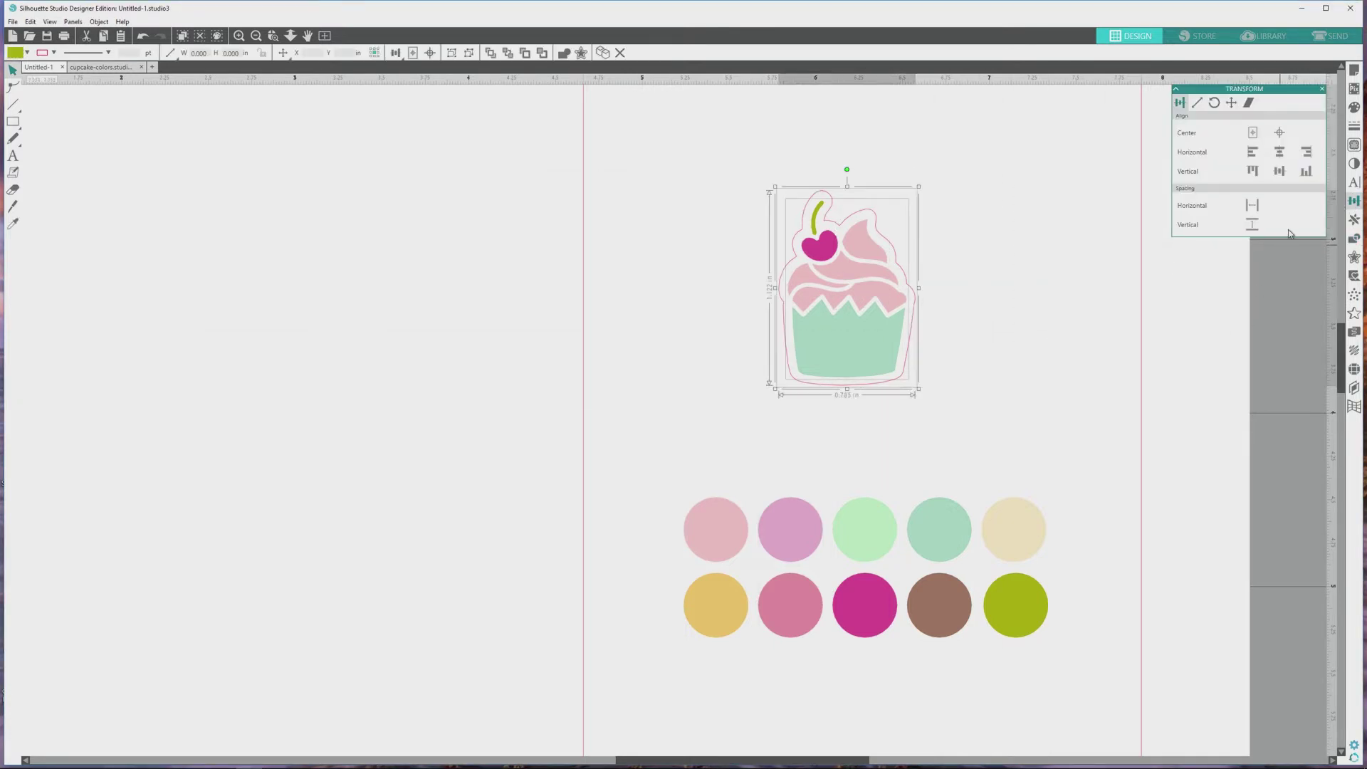
left_click(1281, 156)
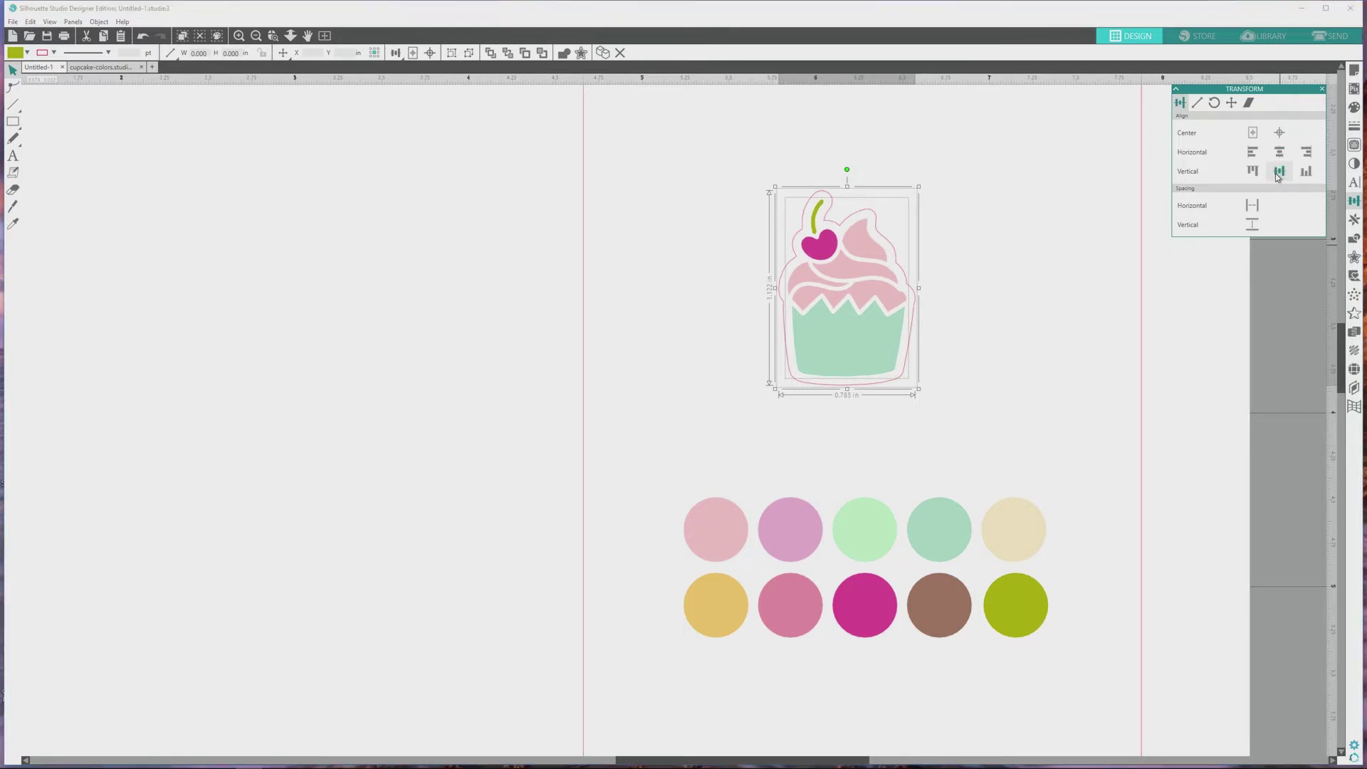
- Group the colored cupcake and its sticker outline into one object
key("i")
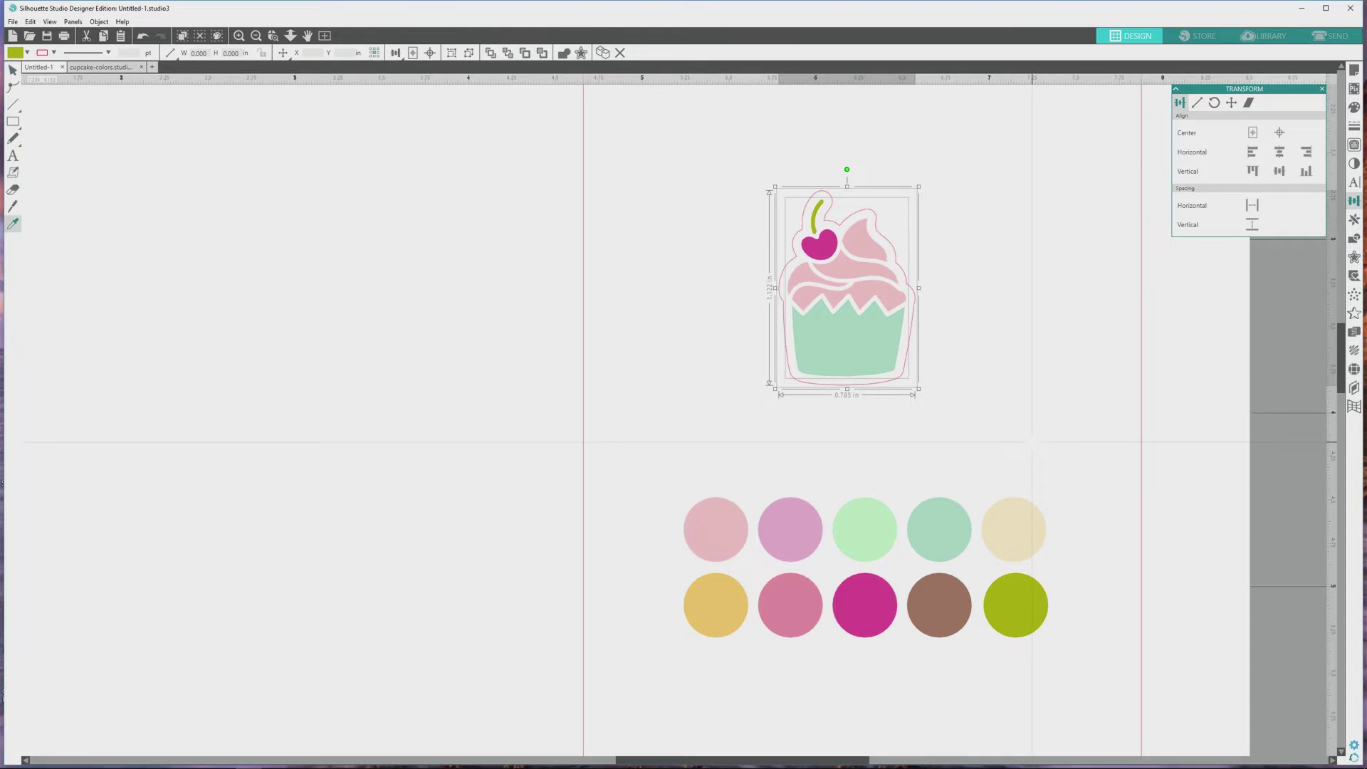
key("v")
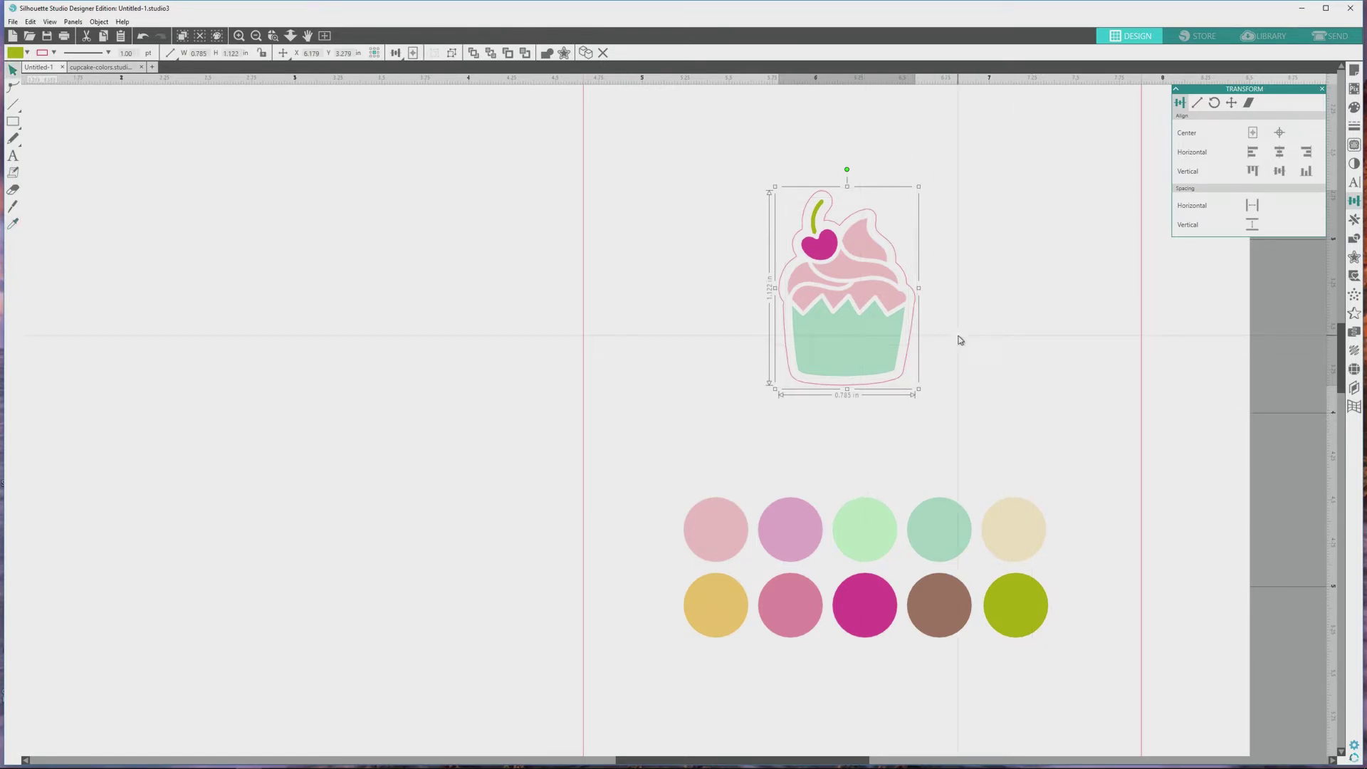
key("i")
key("v")
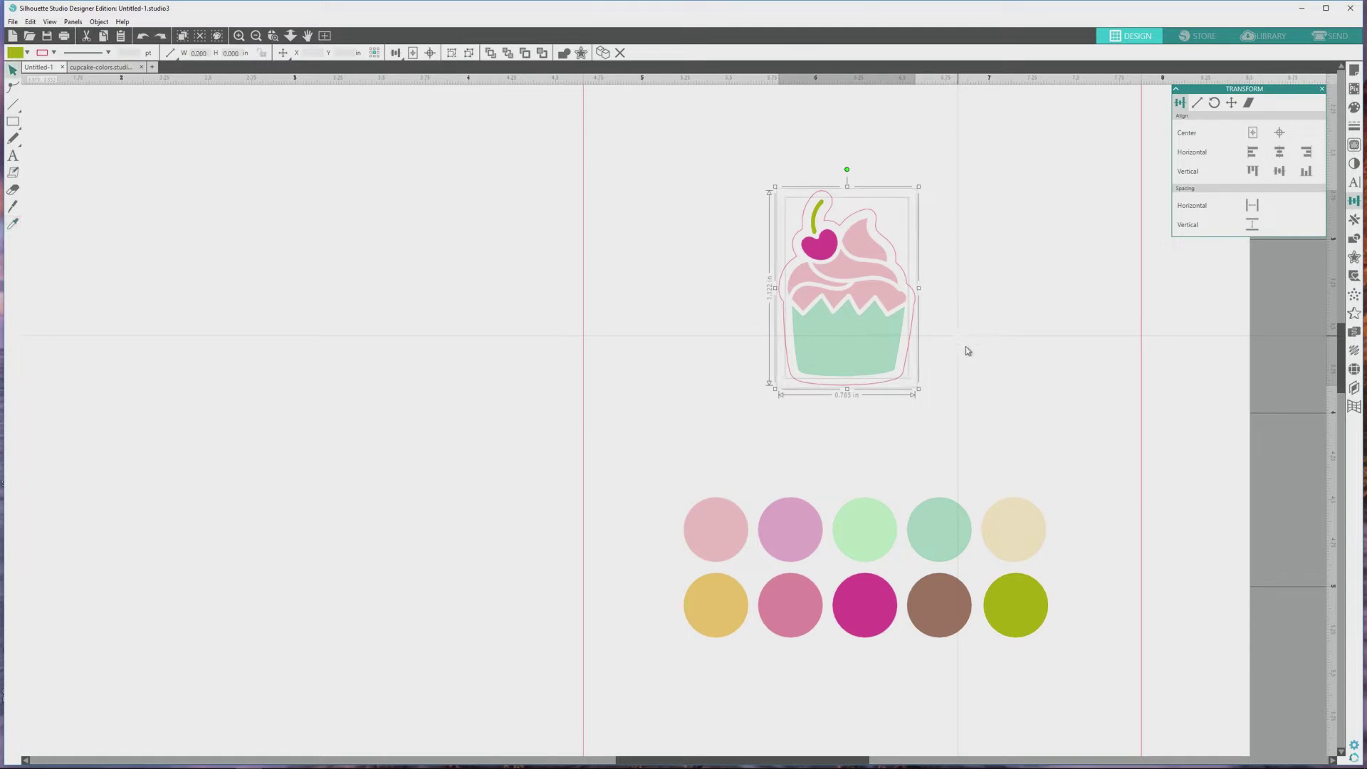
left_click(1354, 238)
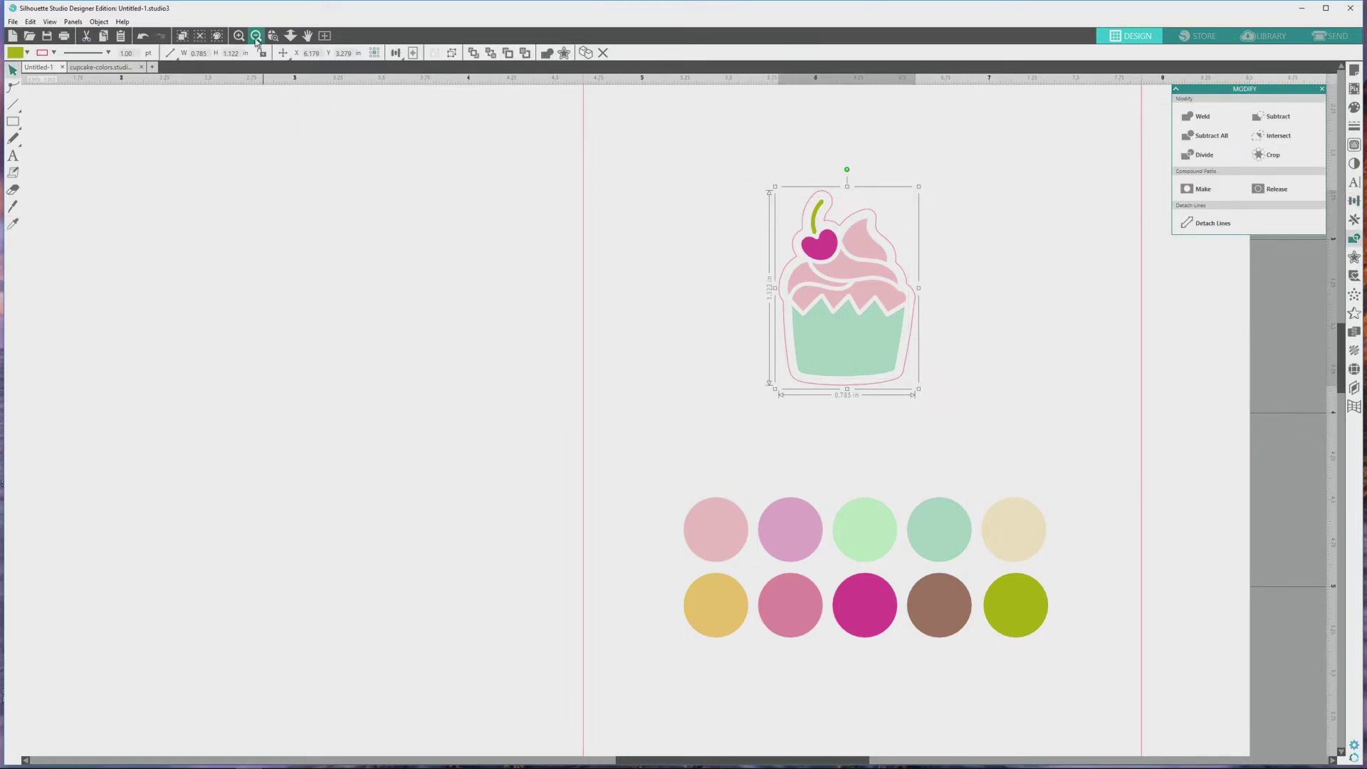
- Move the grouped cupcake sticker into the upper-left corner of the large rectangle
left_click(257, 36)
left_click(257, 35)
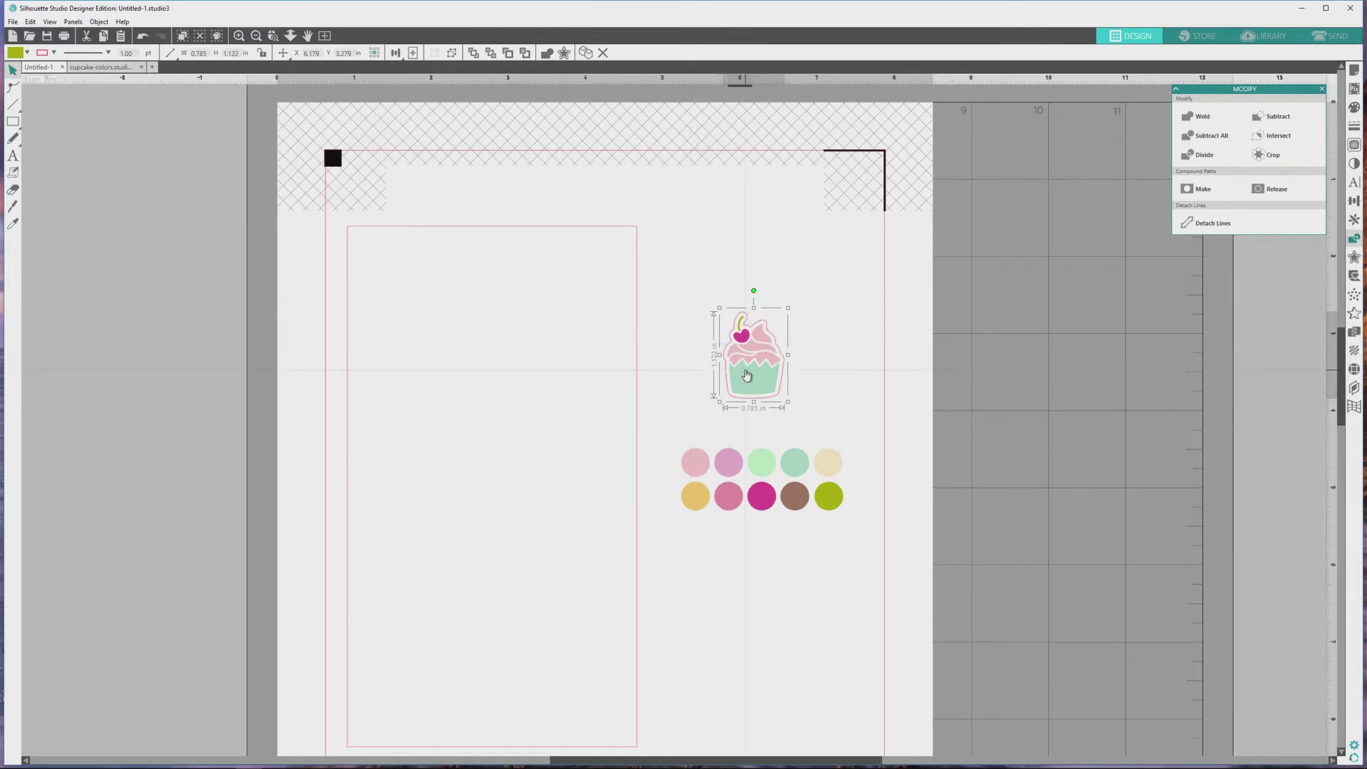
left_click_drag(746, 375, 379, 297)
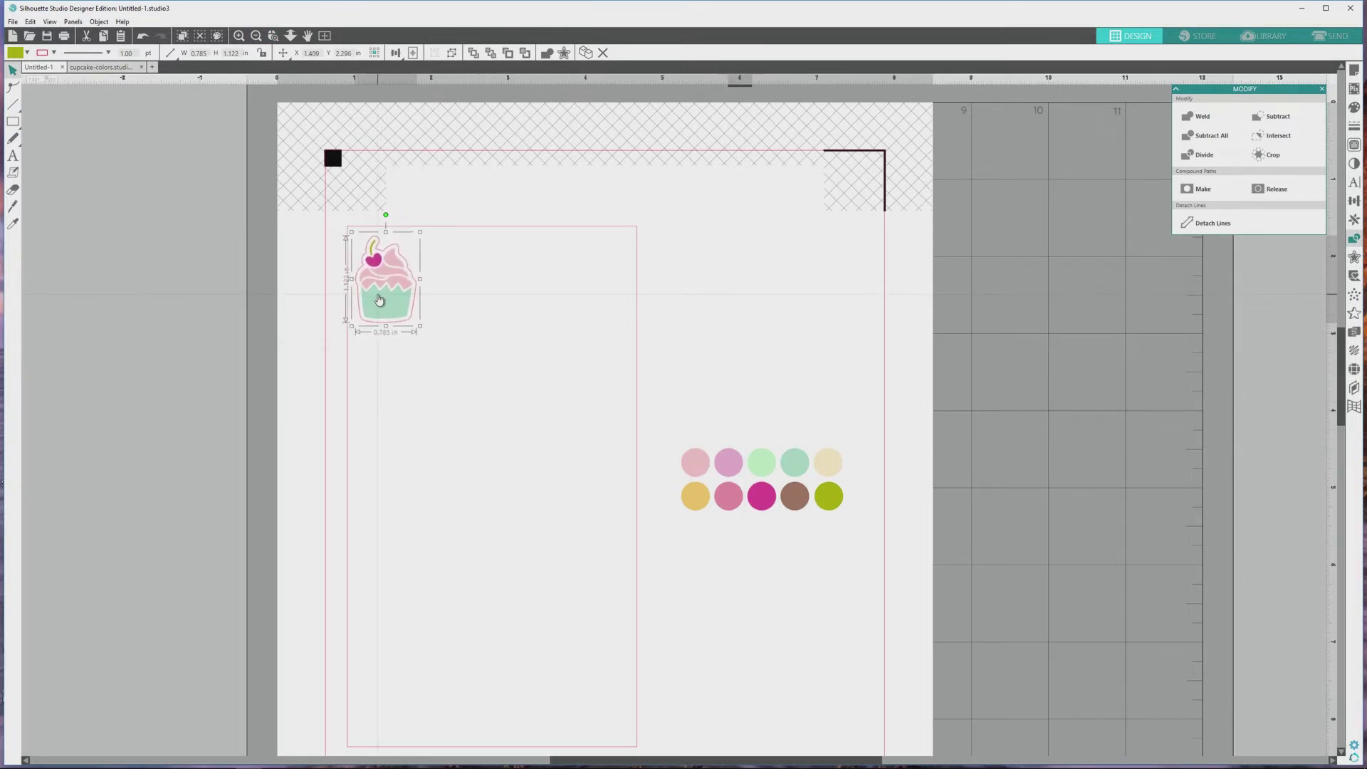
left_click(12, 223)
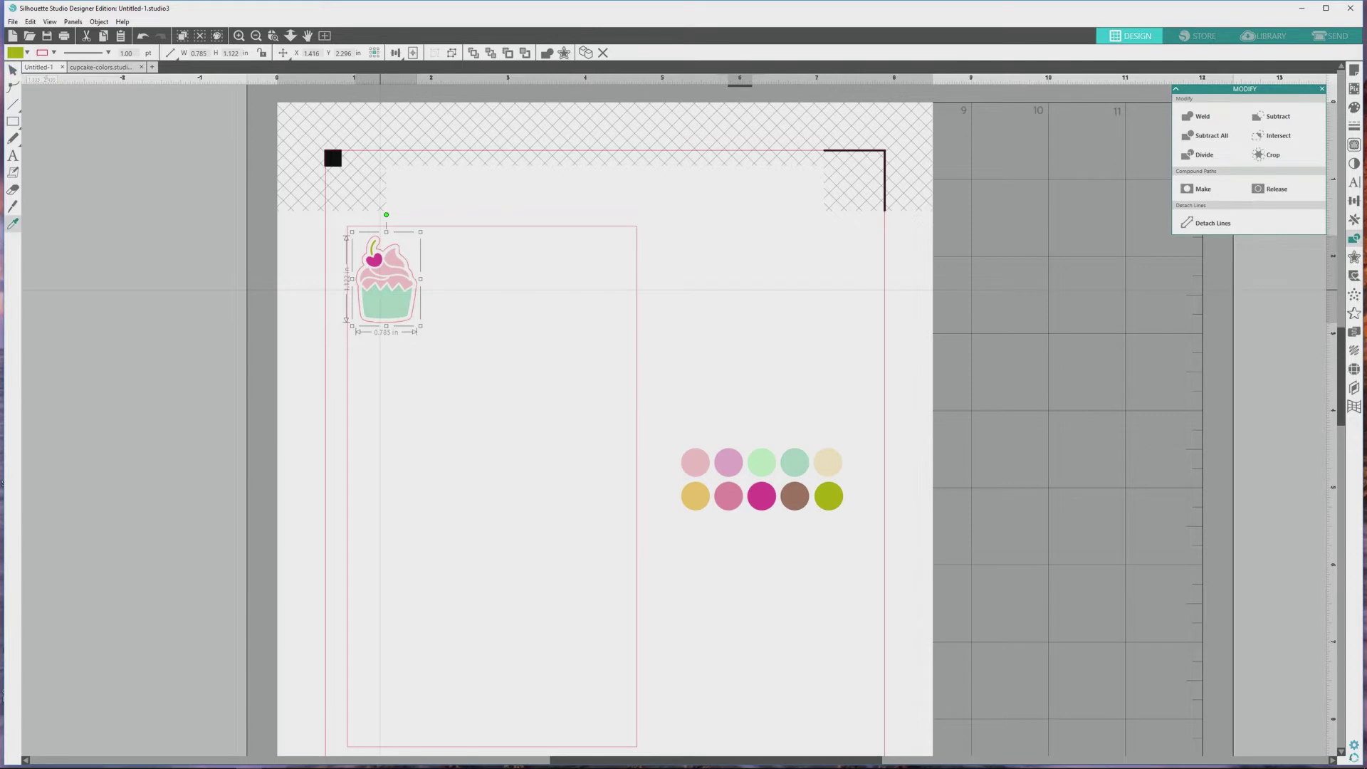
- Duplicate the cupcake sticker and arrange four copies in a row across the top of the rectangle
key("ctrl+d")
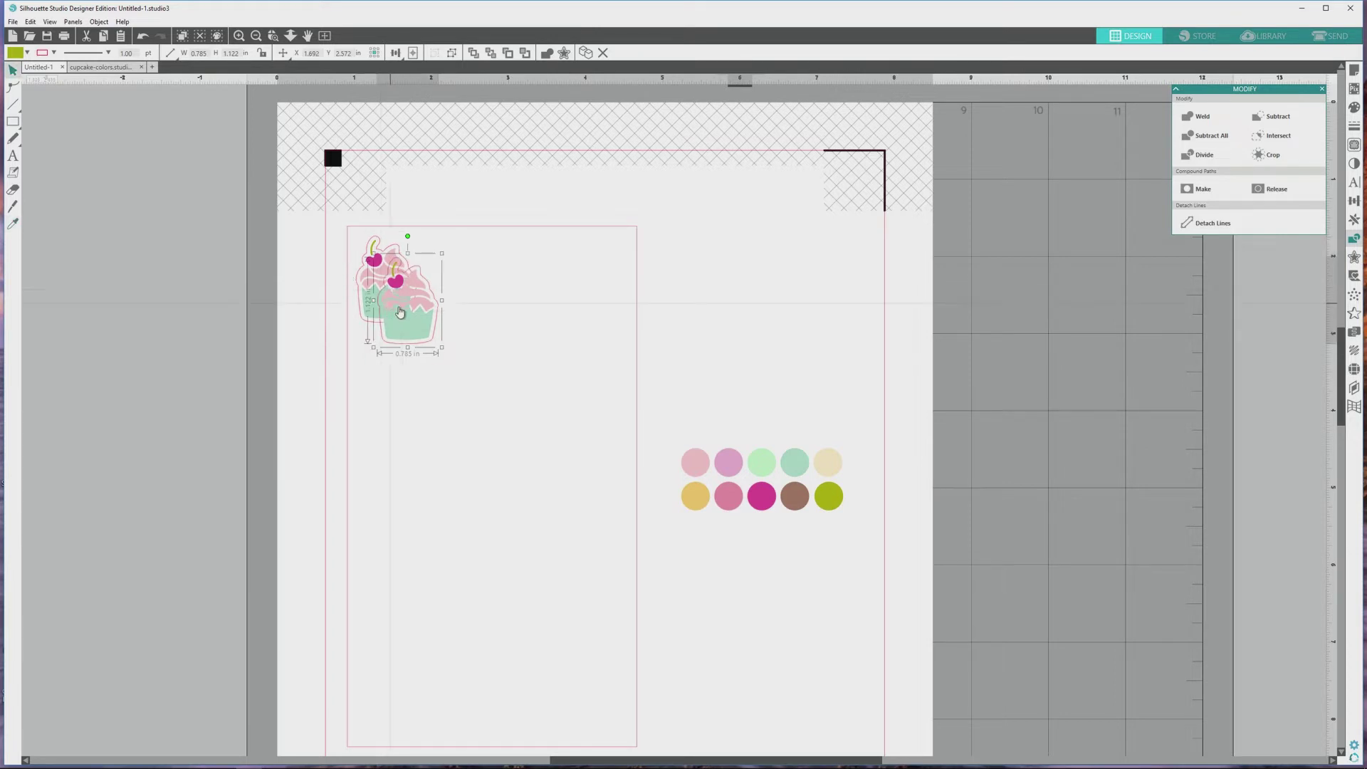
left_click_drag(396, 304, 600, 294)
key("ctrl+d")
key("ctrl+d")
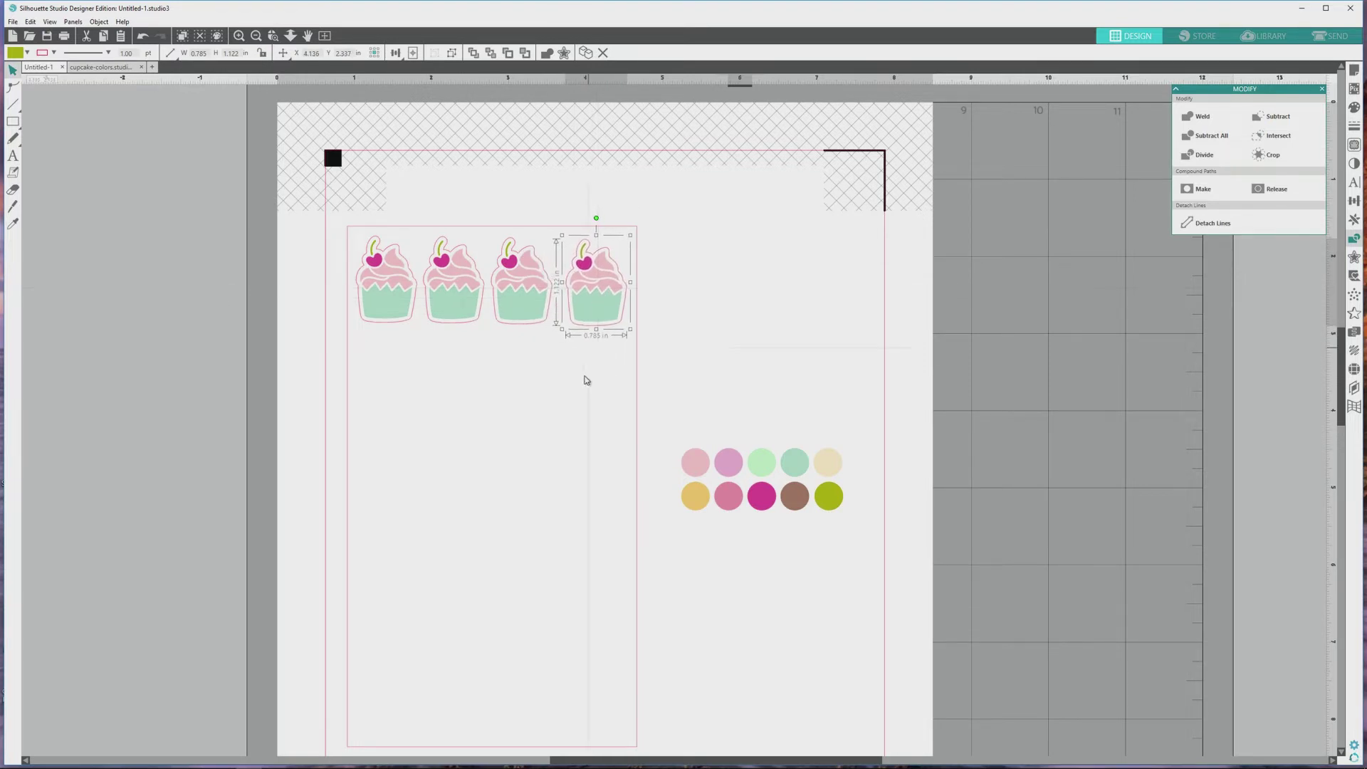
left_click(579, 379)
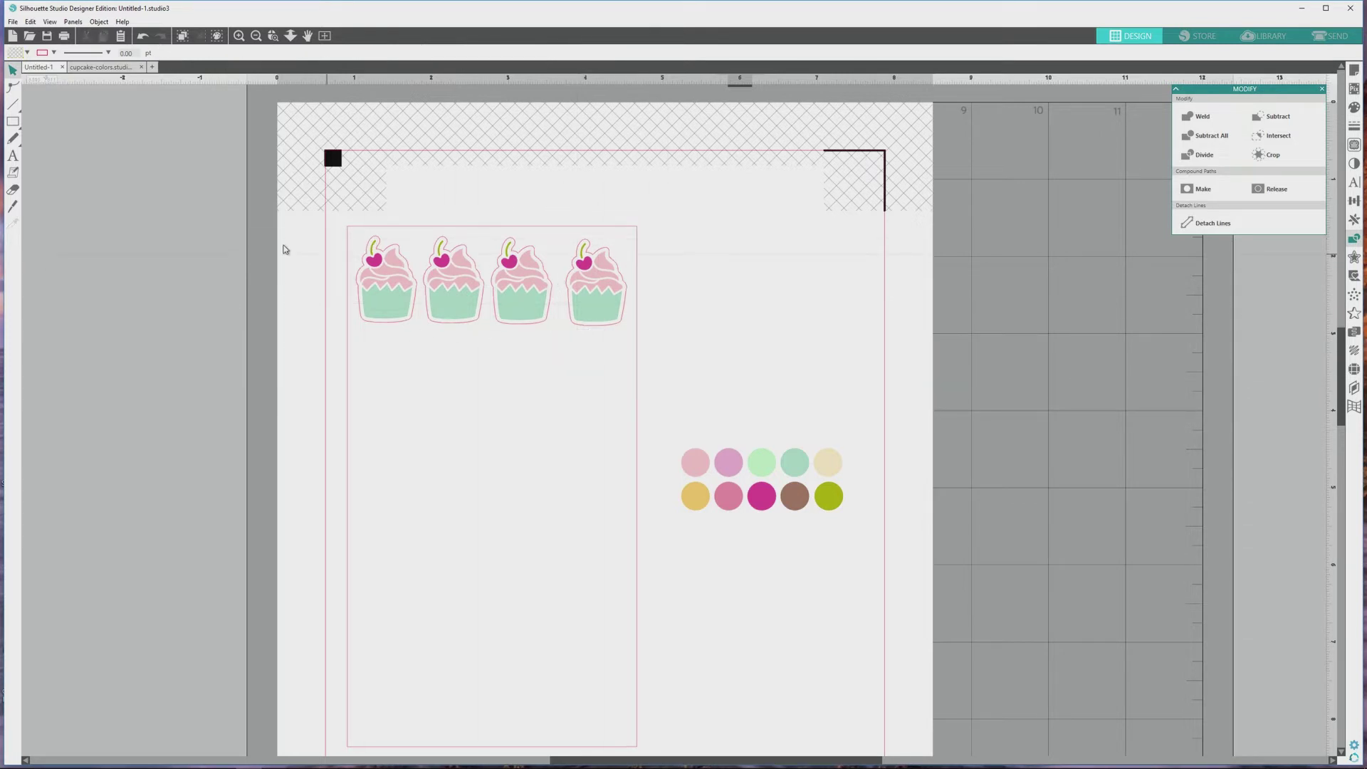
- Align the four cupcake stickers to their vertical centers and space them evenly horizontally
left_click_drag(322, 220, 638, 344)
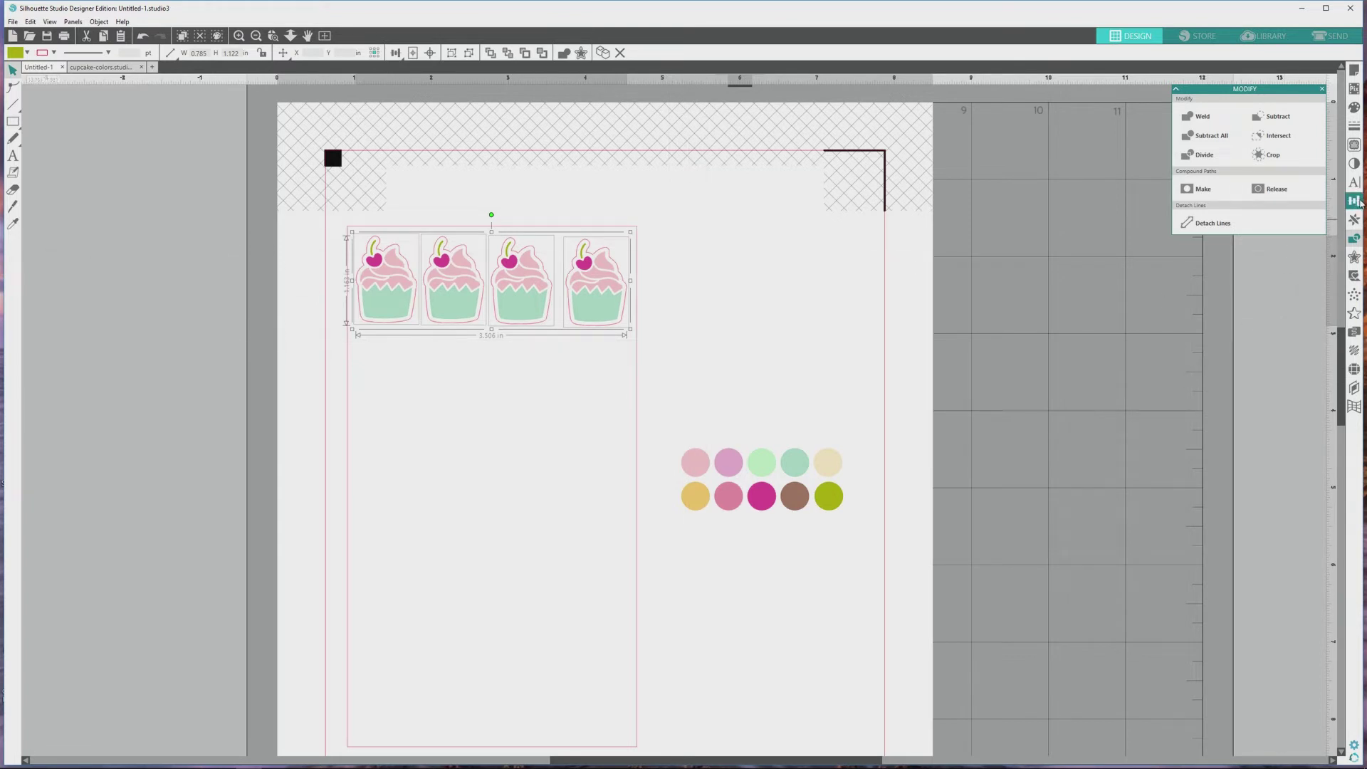
left_click(1357, 202)
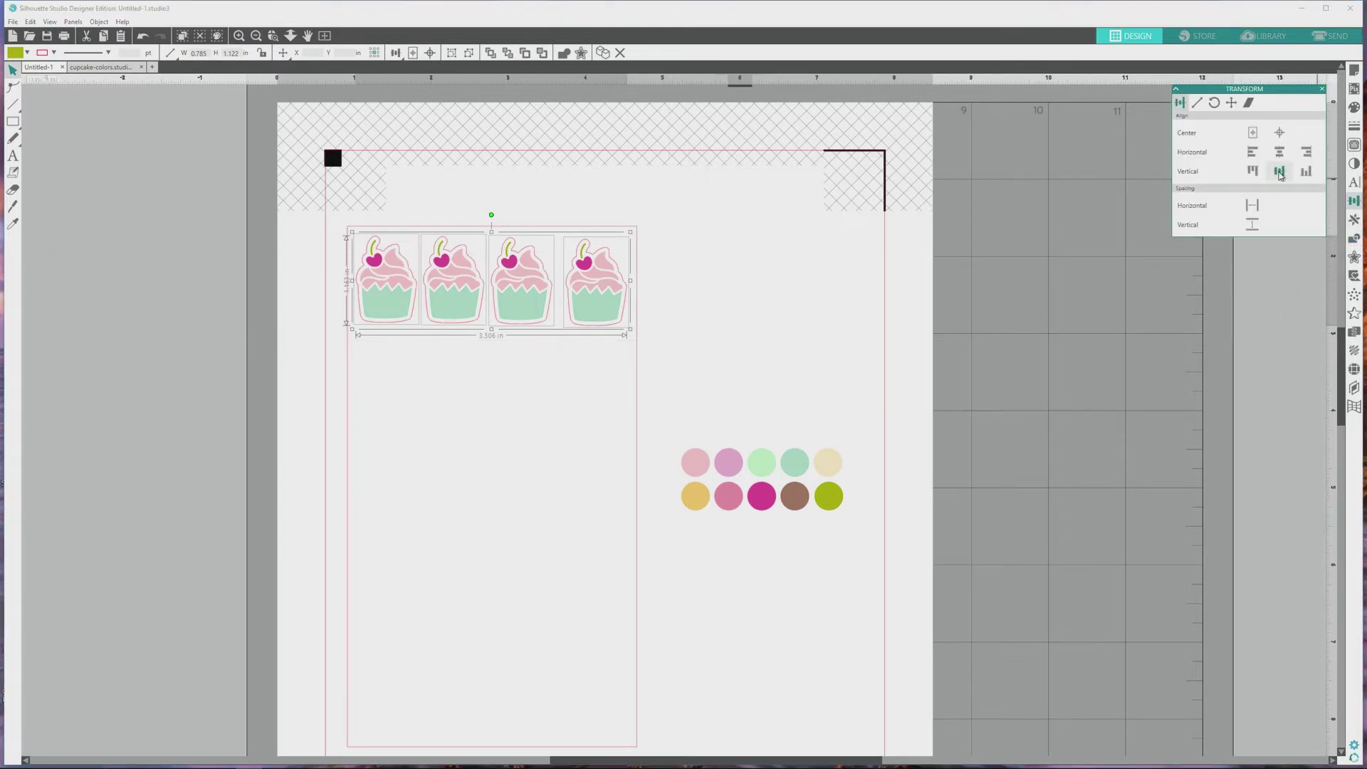
left_click(1280, 172)
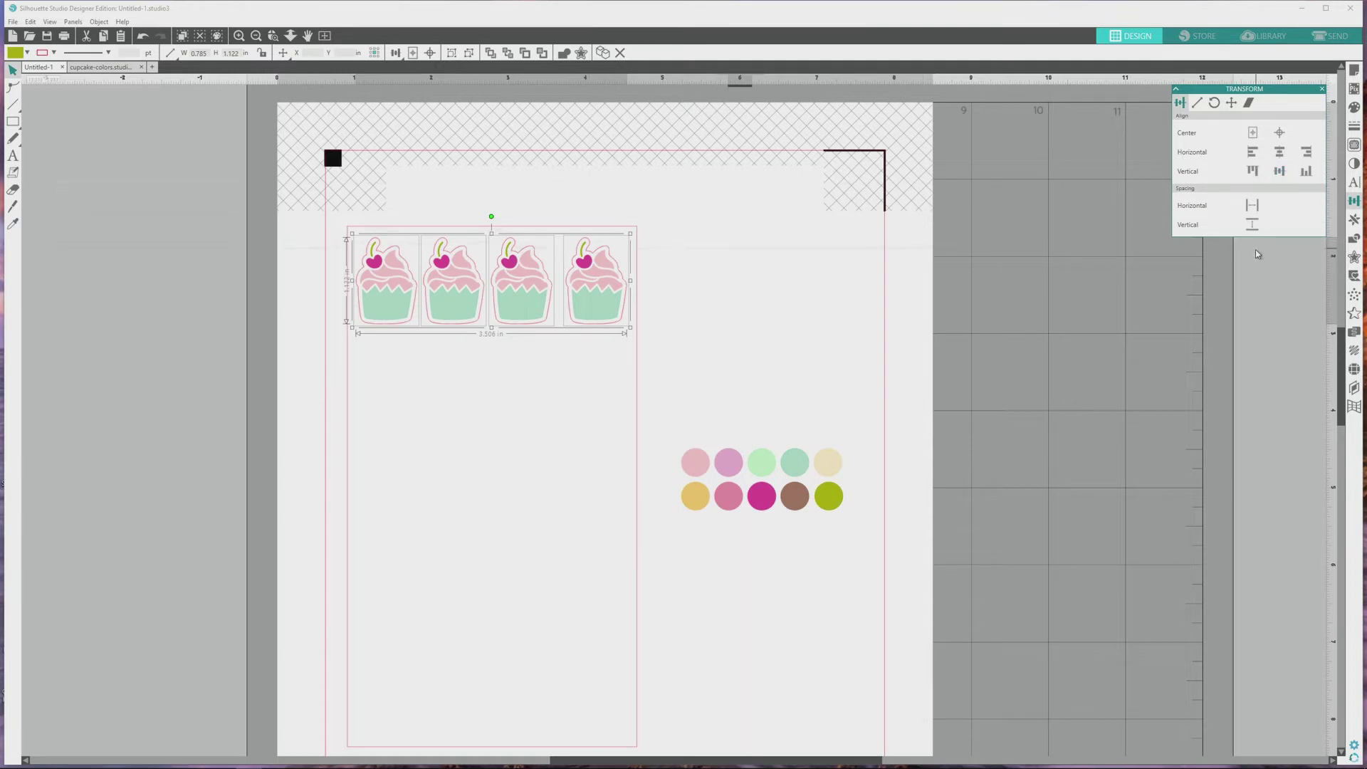
left_click(1252, 208)
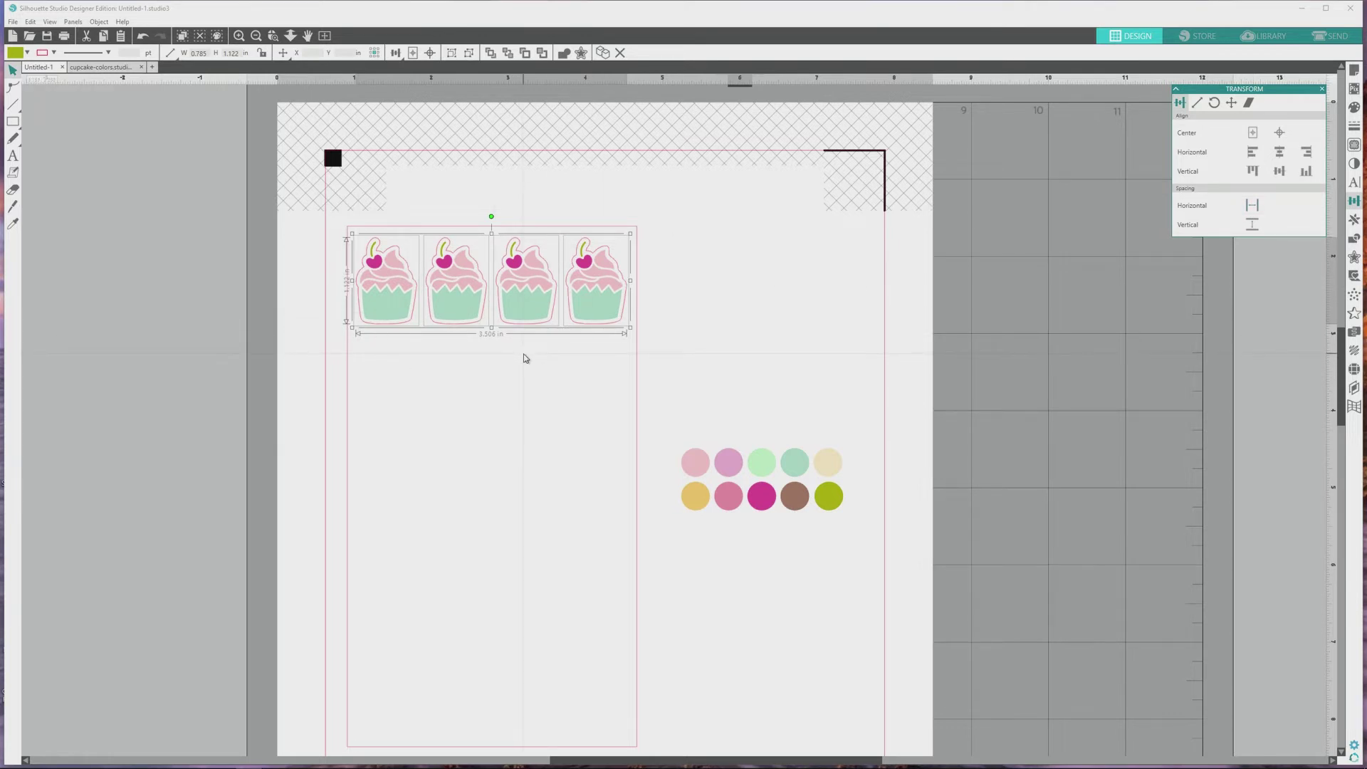
- Group the row of four cupcake stickers into one object
key("i")
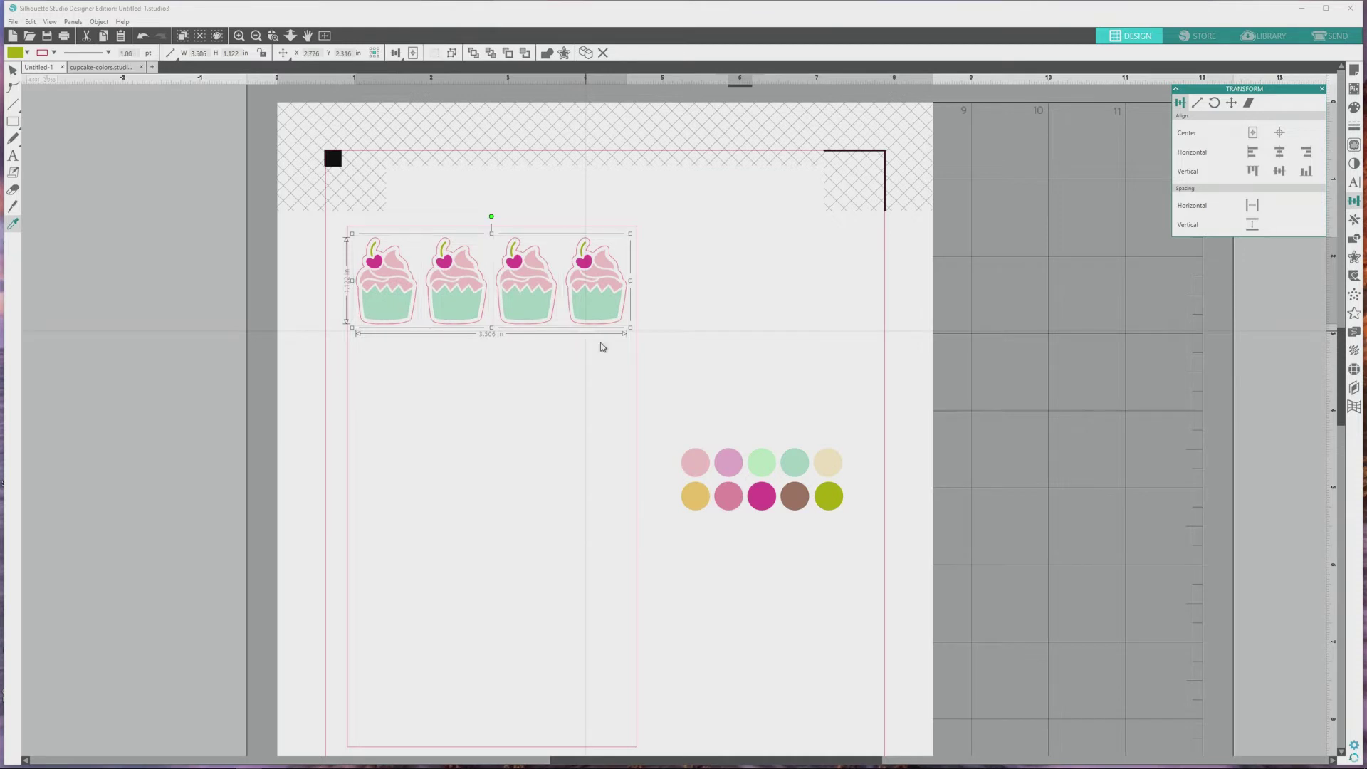
key("v")
left_click(724, 310)
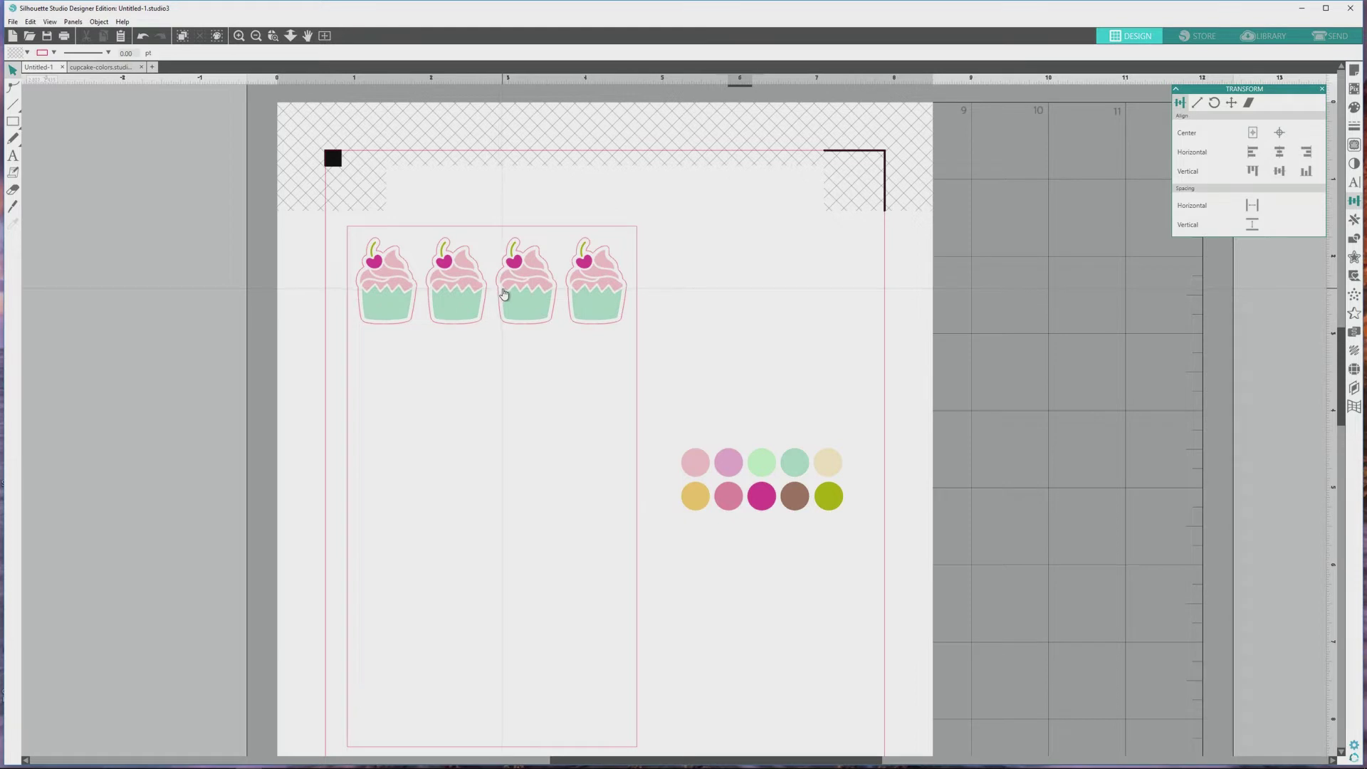
- Save the design as cupcake-sticker-sheets in the print cut cupcake sticker sheets folder
left_click(13, 21)
left_click(28, 111)
type("cupcake-sticker-sheets")
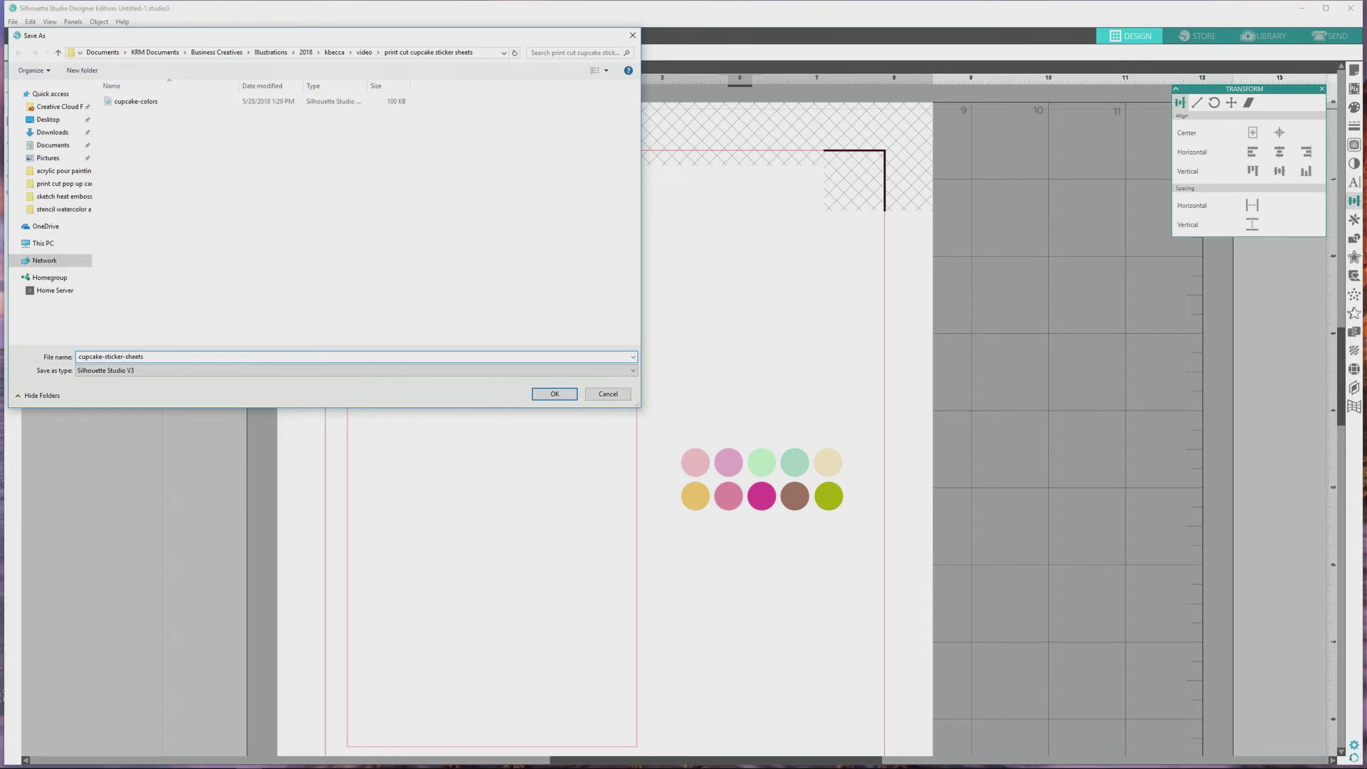
key("Return")
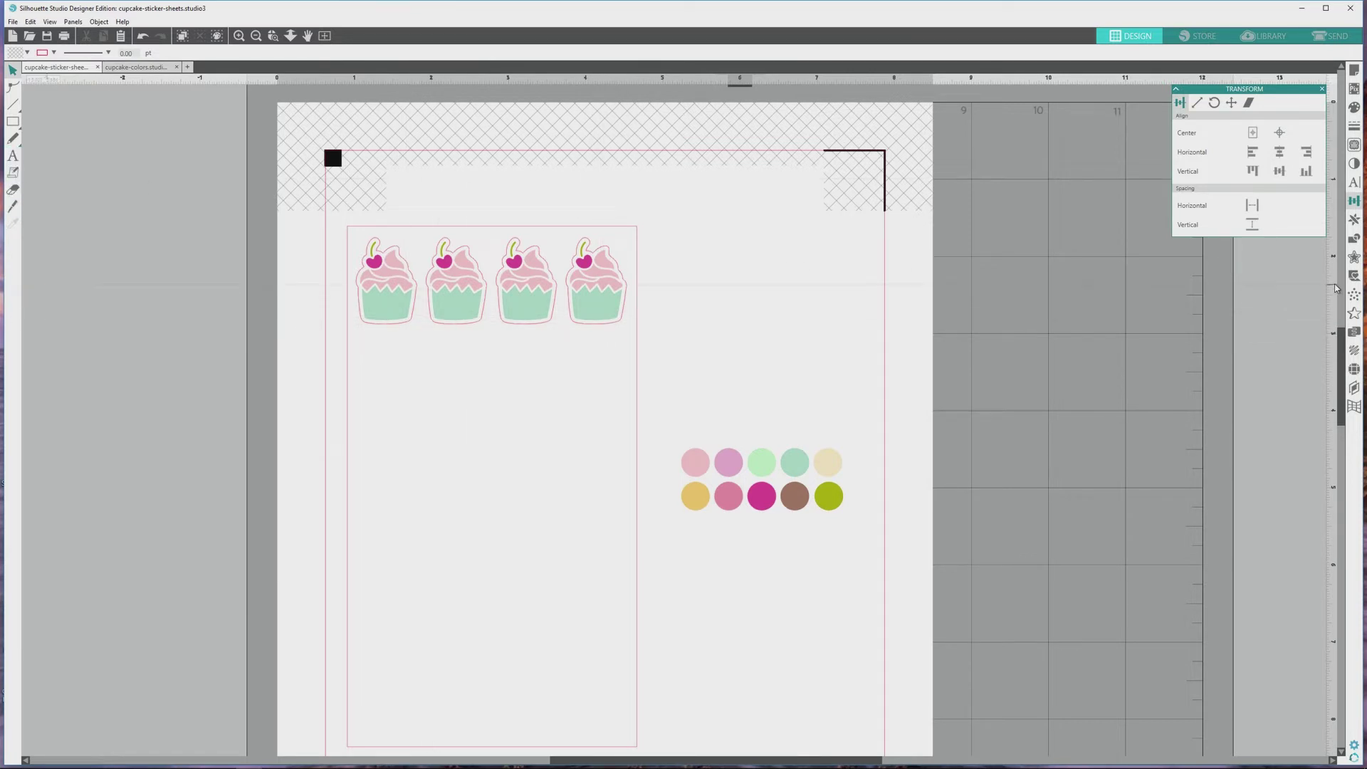
- Add the cherry-free cupcake character beside the rectangle as 125 pt text in the I Heart Cupcakes Silhouette font
key("t")
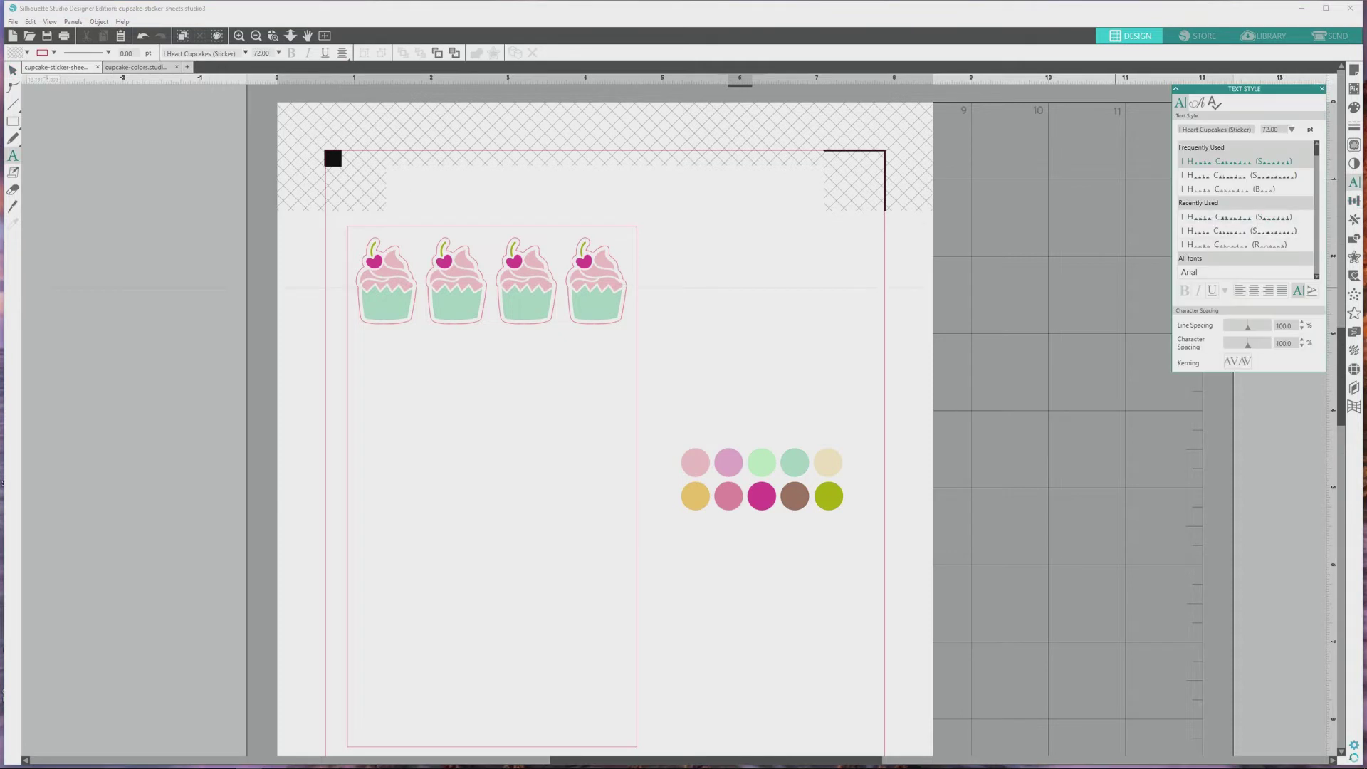
left_click(1242, 178)
left_click(677, 322)
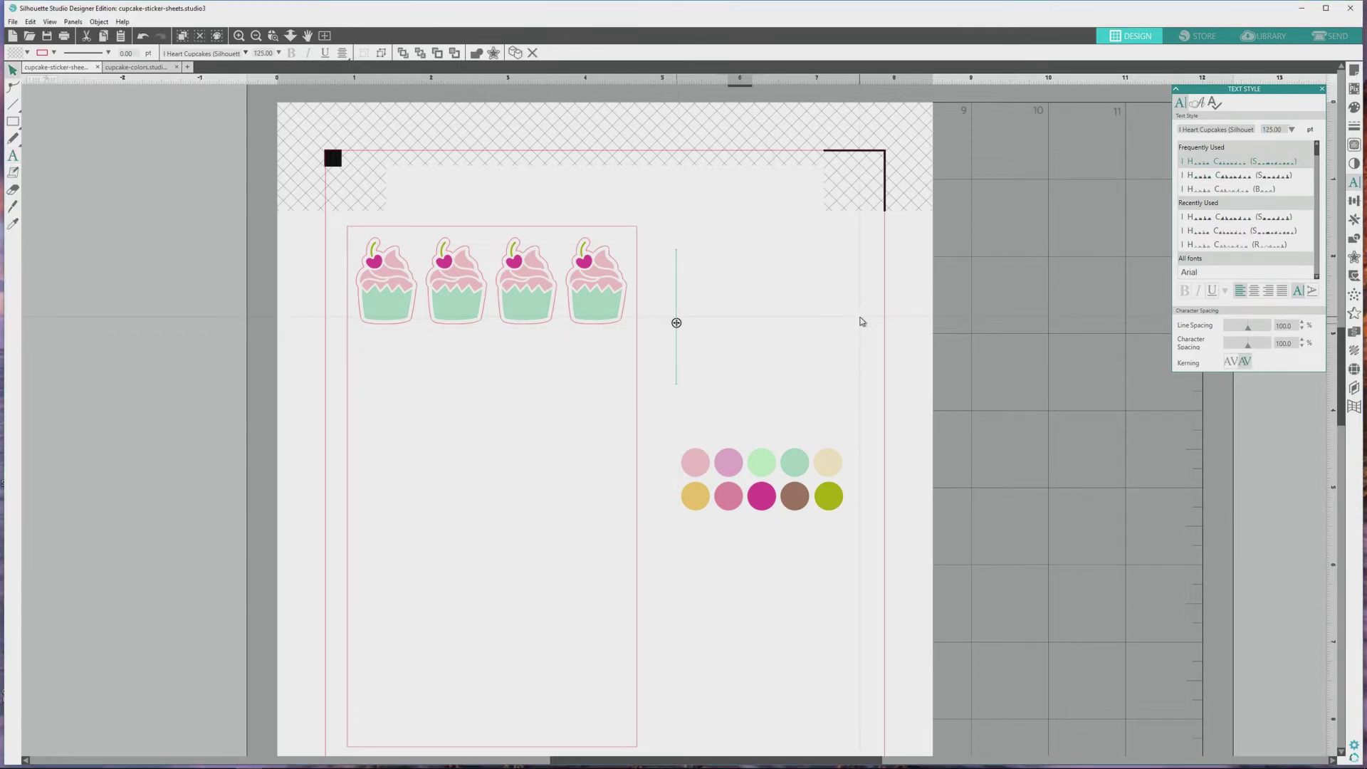
type("a")
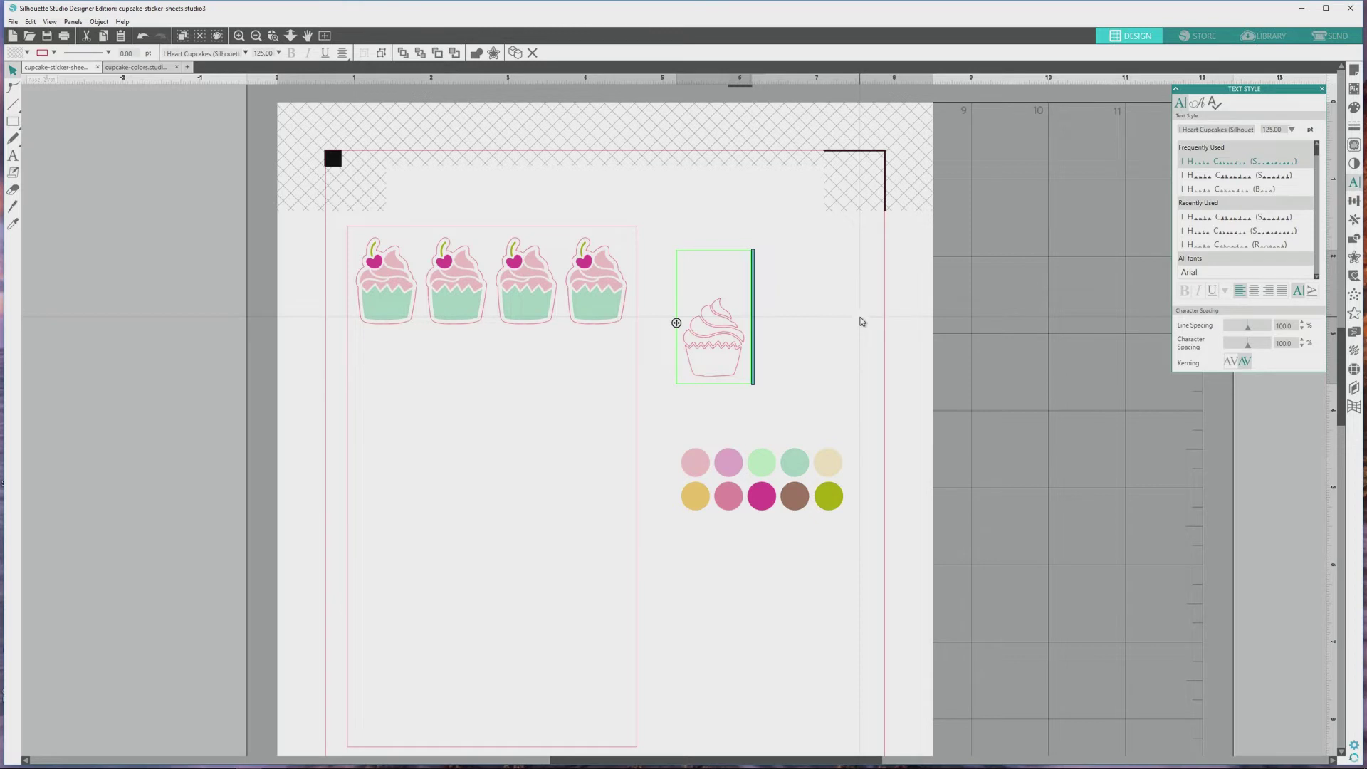
left_click(802, 382)
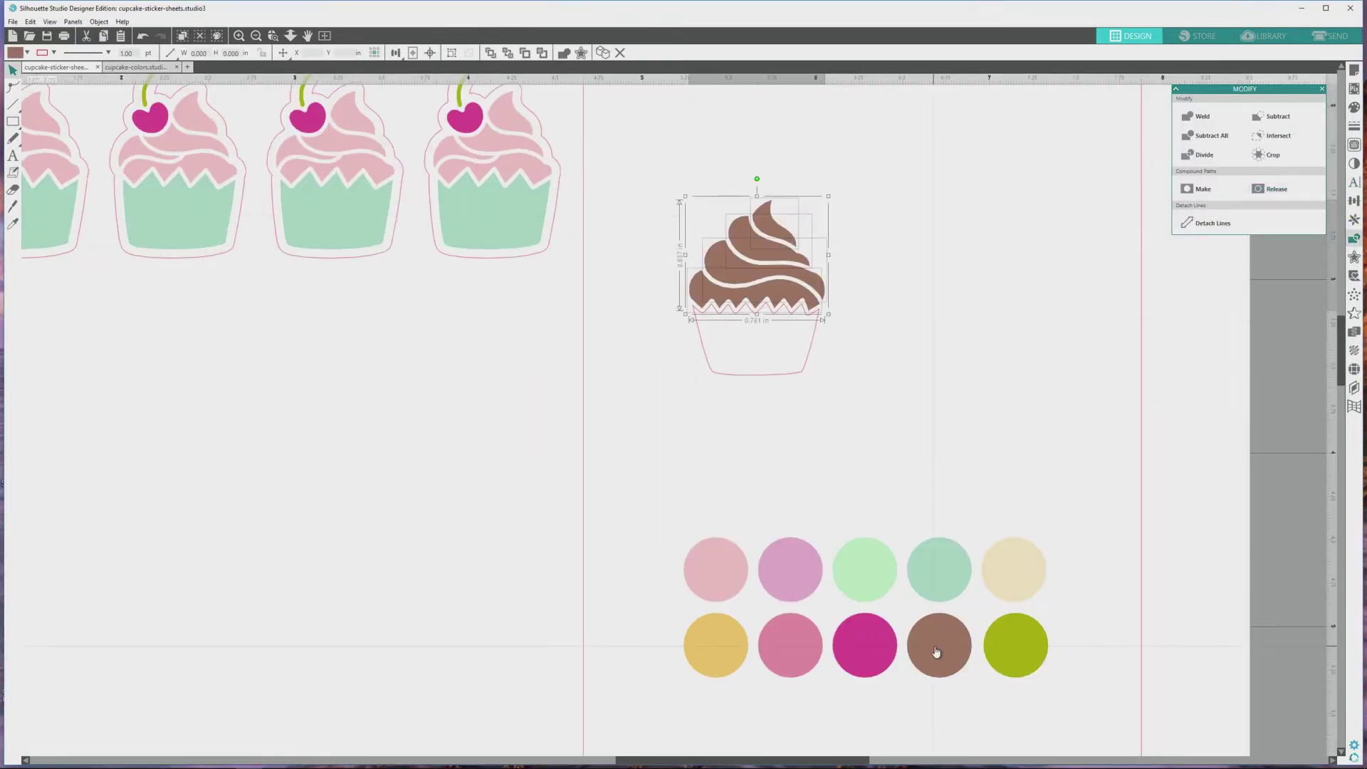
- Fill the brown-frosted cupcake's wrapper with the medium pink sampled from the color swatches
left_click(768, 379)
left_click(870, 644)
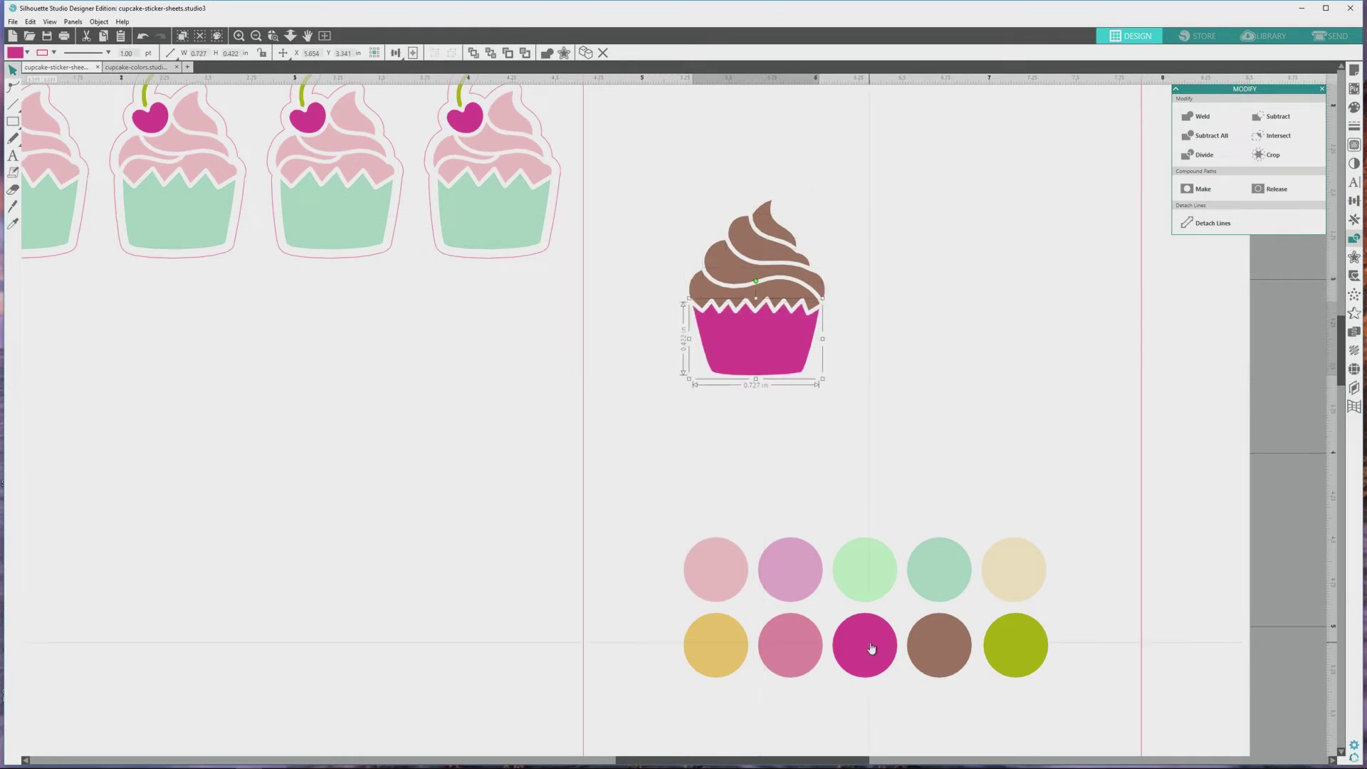
left_click(810, 647)
- Add the matching cupcake outline beside the colored cupcake as text "a" in the I Heart Cupcakes Sticker font
key("t")
left_click(883, 282)
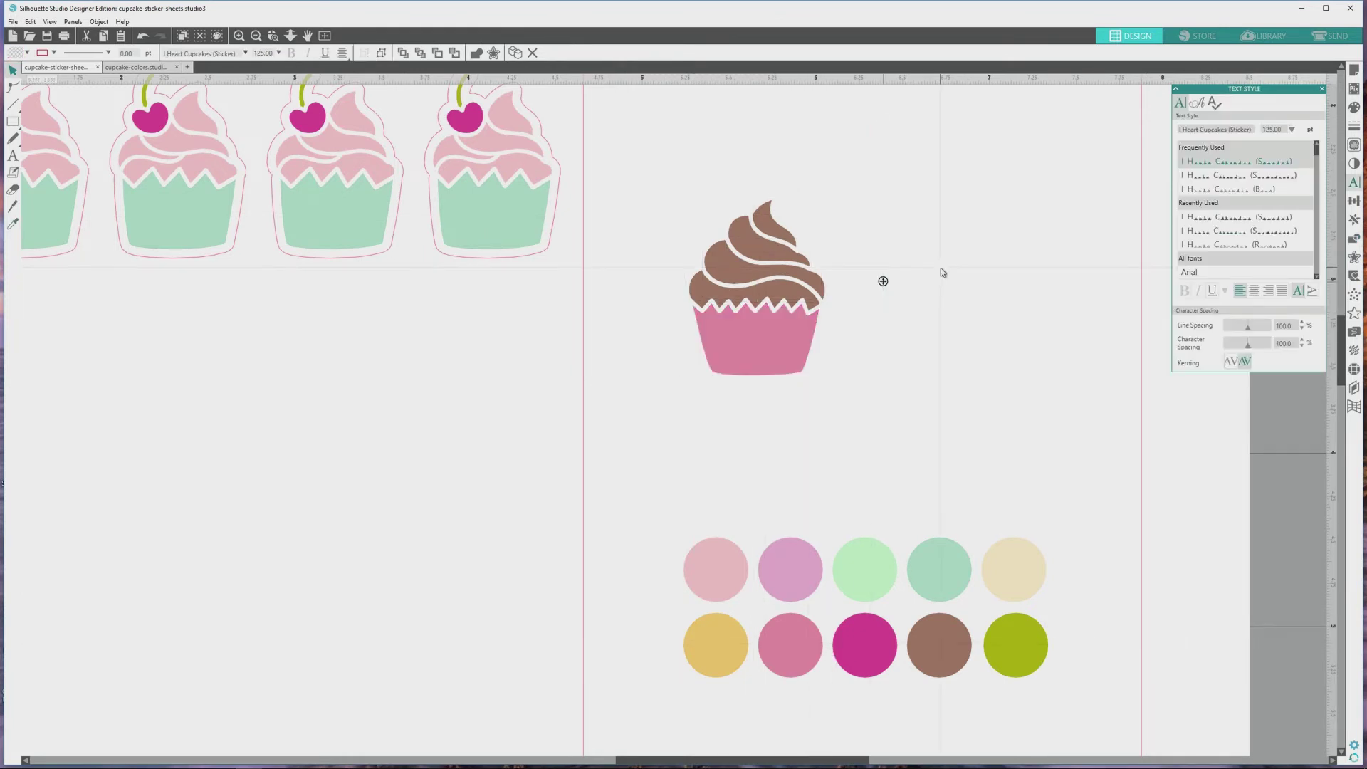
type("a")
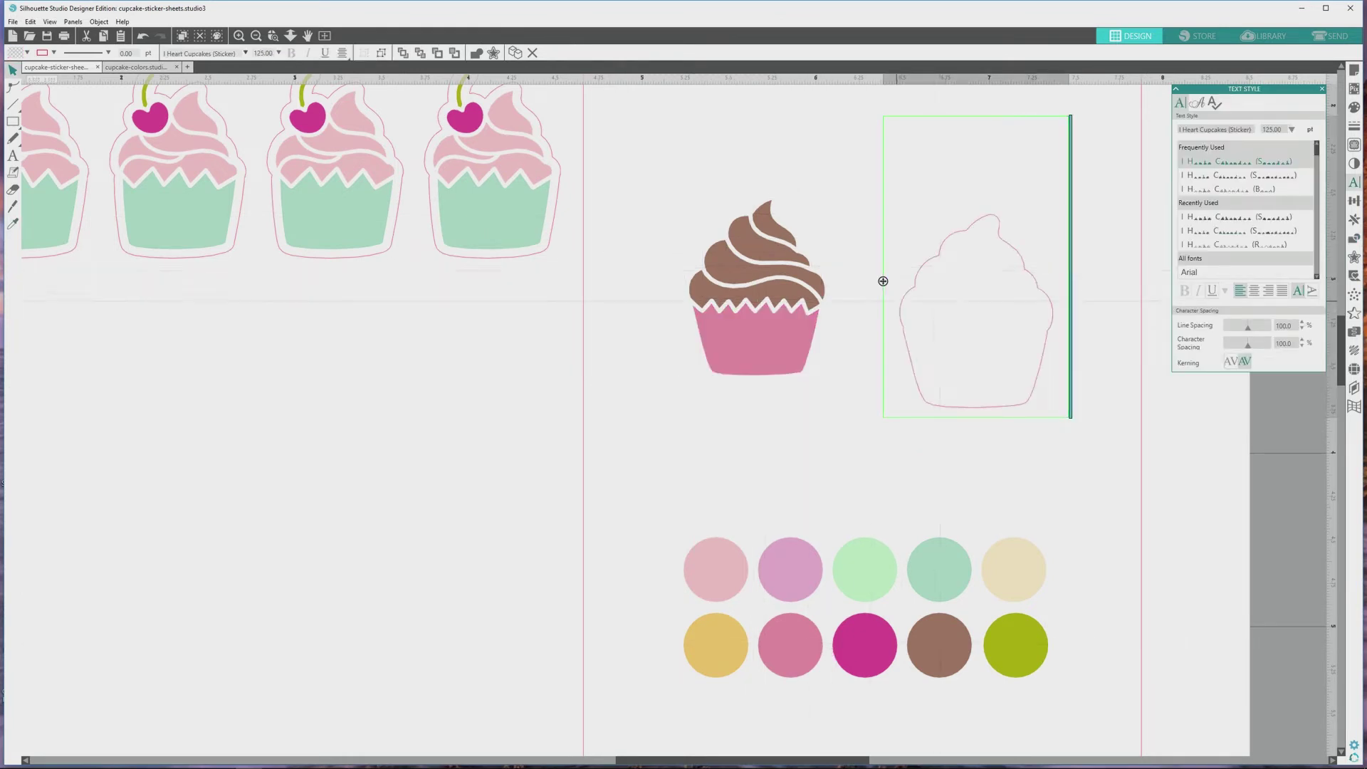
key("Escape")
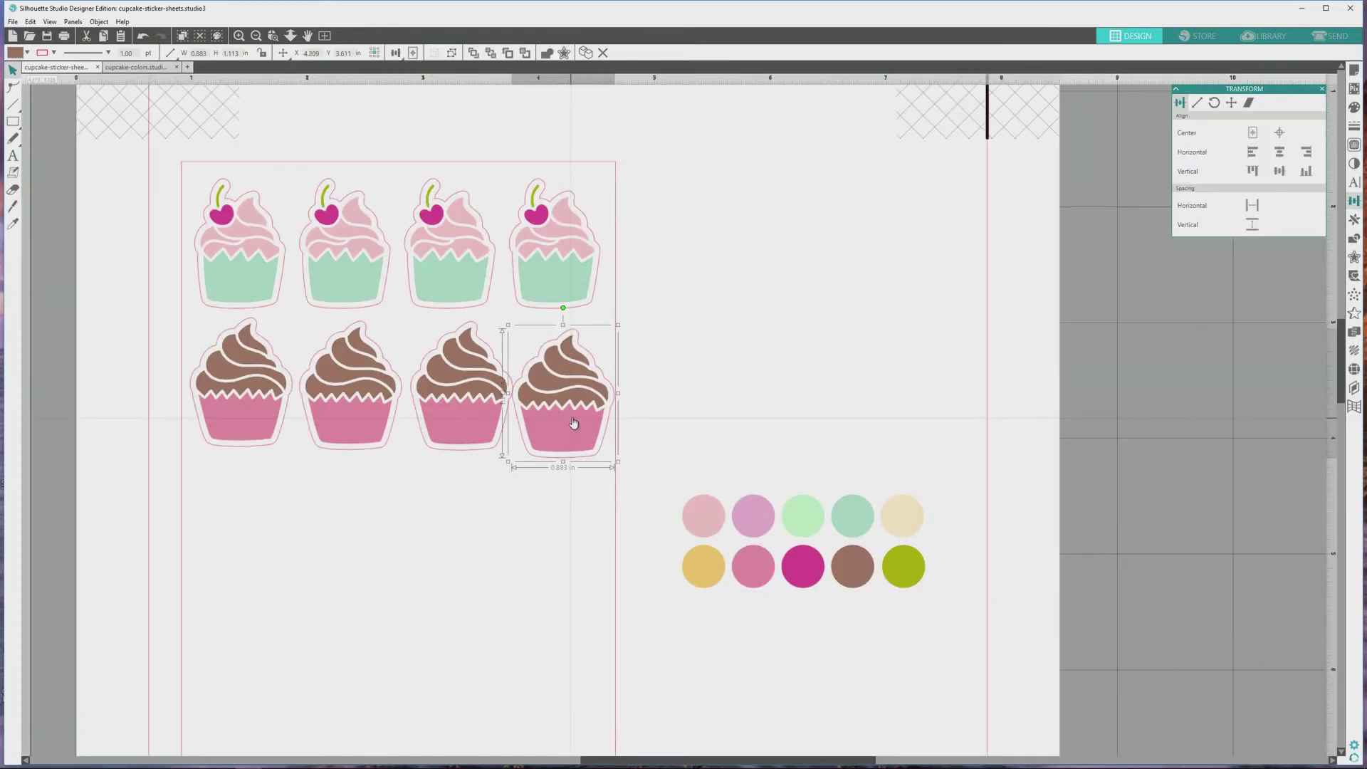
- Duplicate the brown-frosted cupcake sticker and arrange four aligned, evenly spaced copies in a row beneath the first row
left_click_drag(570, 427, 288, 441)
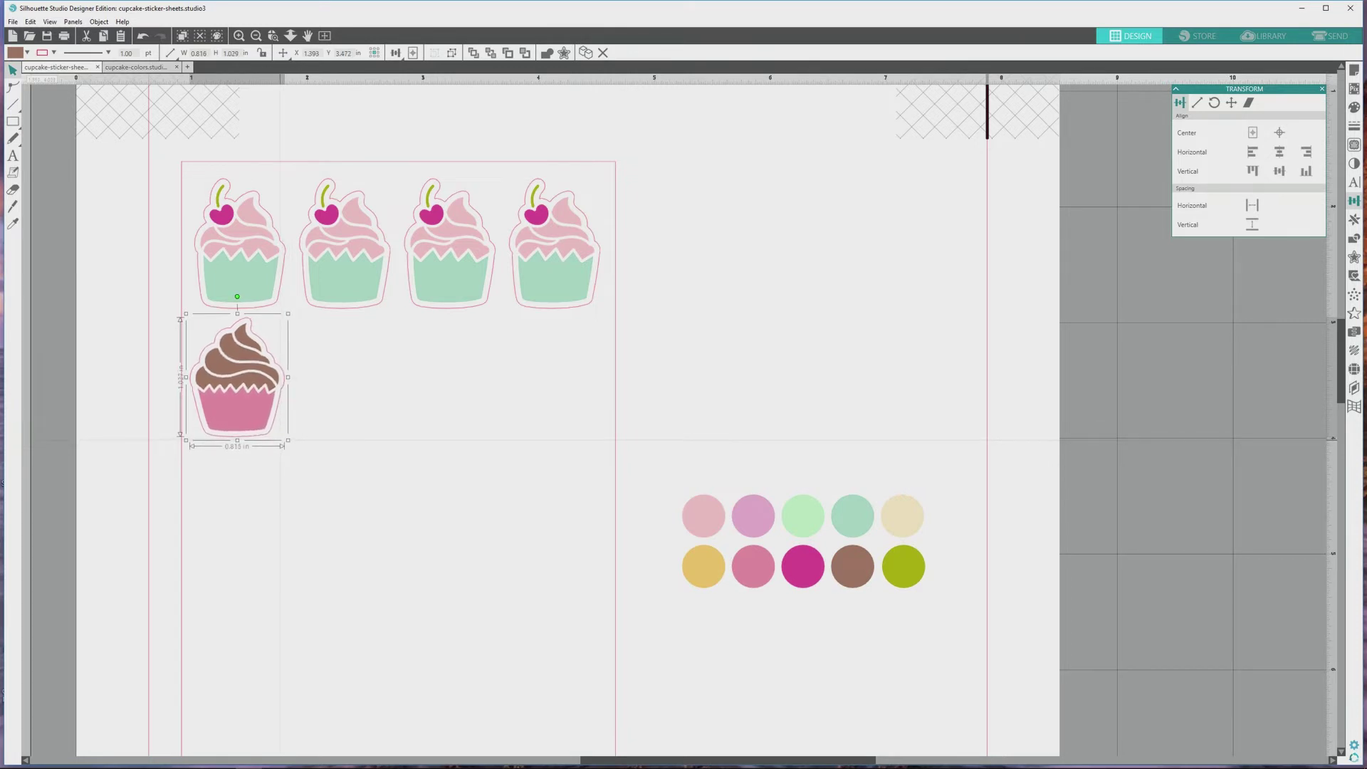
key("ctrl+d")
key("ctrl+d")
left_click_drag(447, 399, 547, 385)
left_click_drag(609, 455, 184, 317)
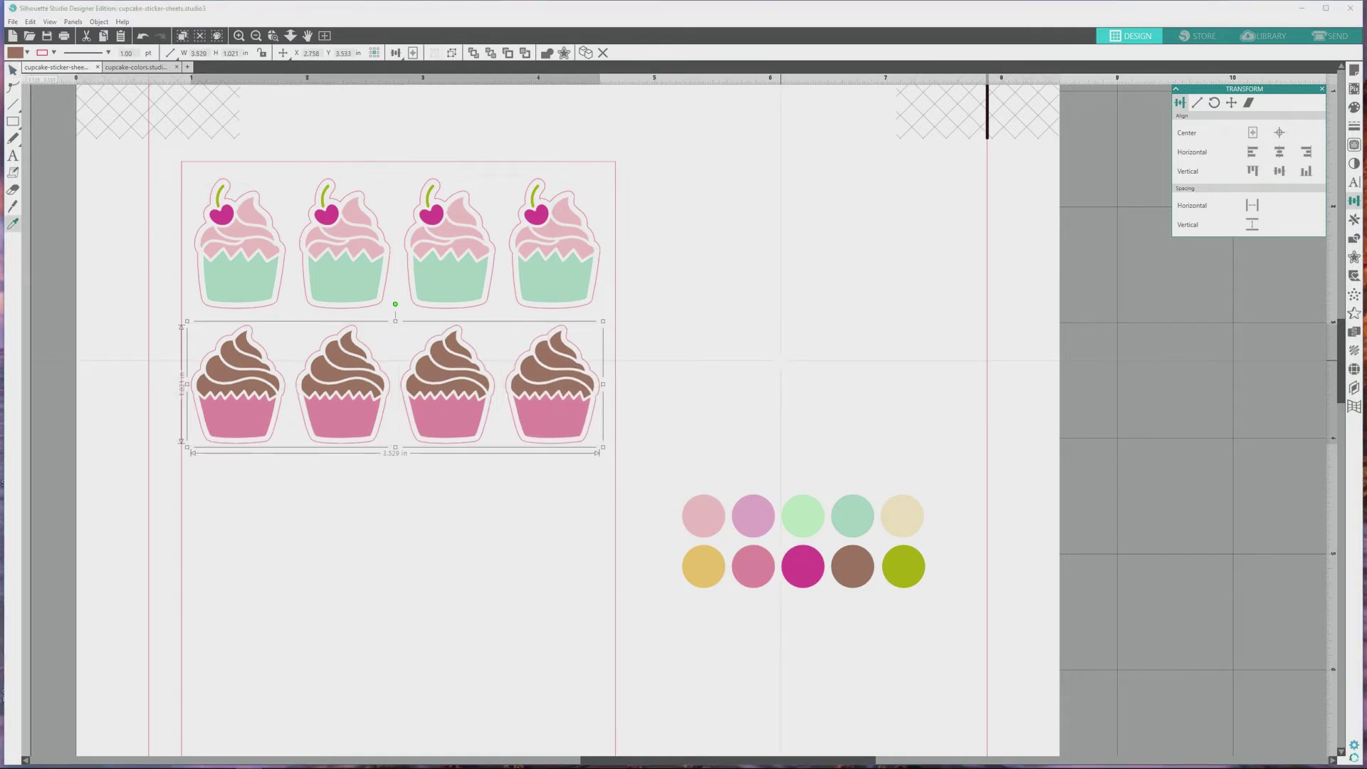
left_click(674, 423)
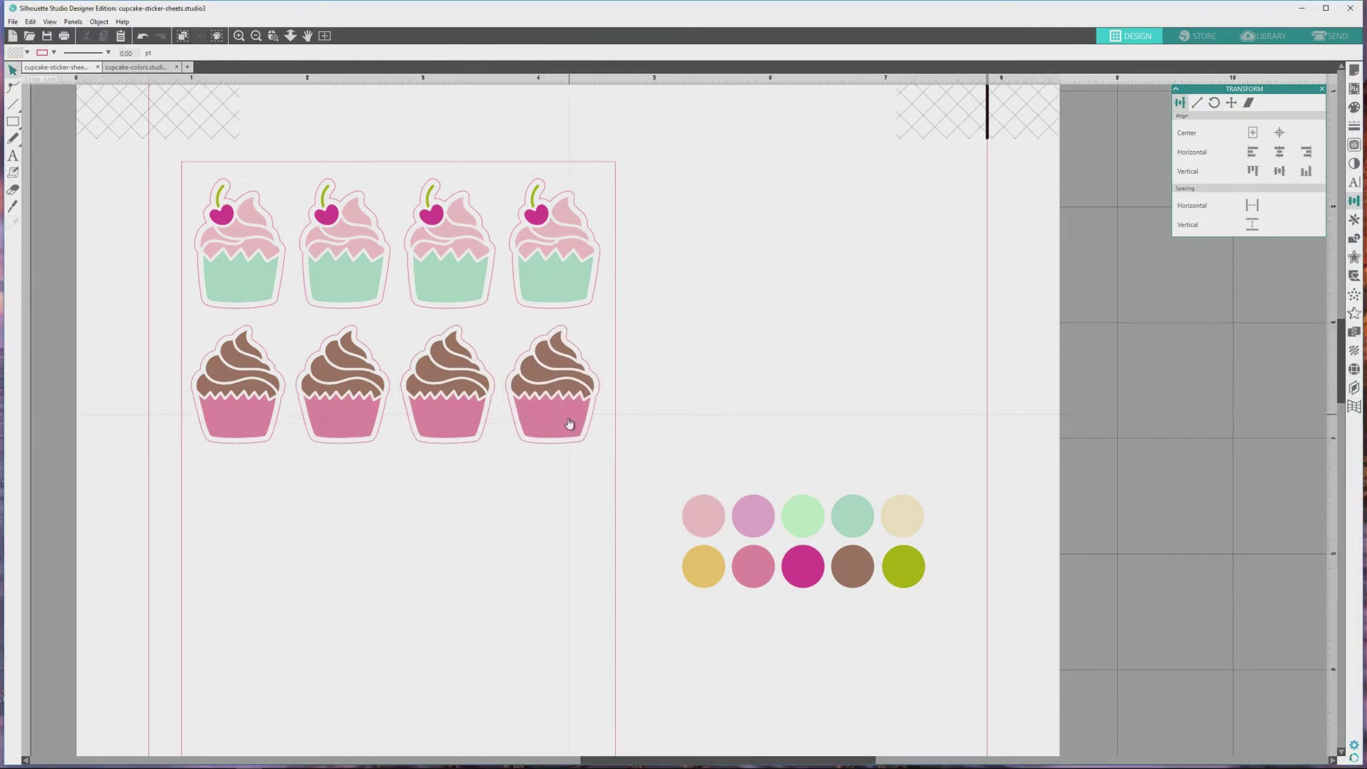
left_click(570, 420)
left_click(675, 415)
- Add the candle cupcake character beside the rectangle as 125 pt text in the I Heart Cupcakes Silhouette font
scroll(674, 416, "down", 1)
left_click(1355, 183)
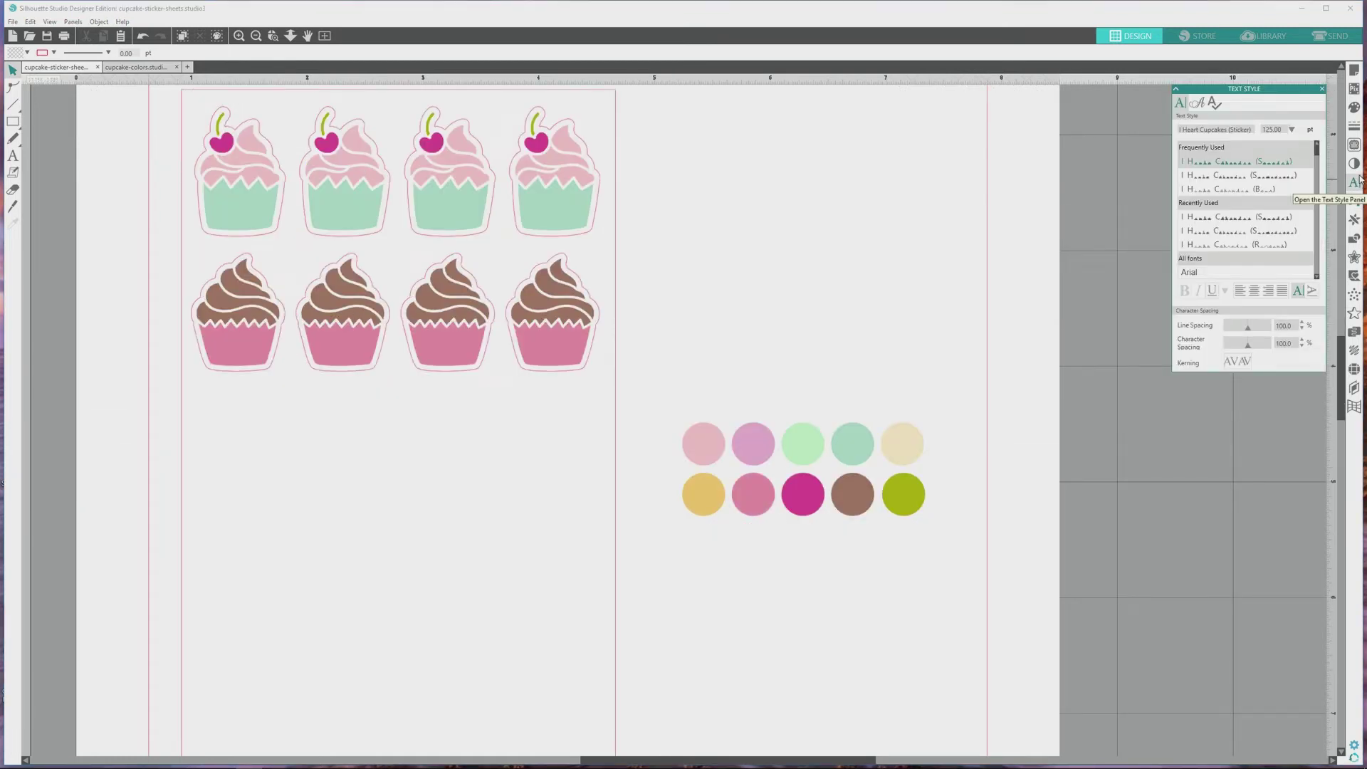
left_click(1287, 179)
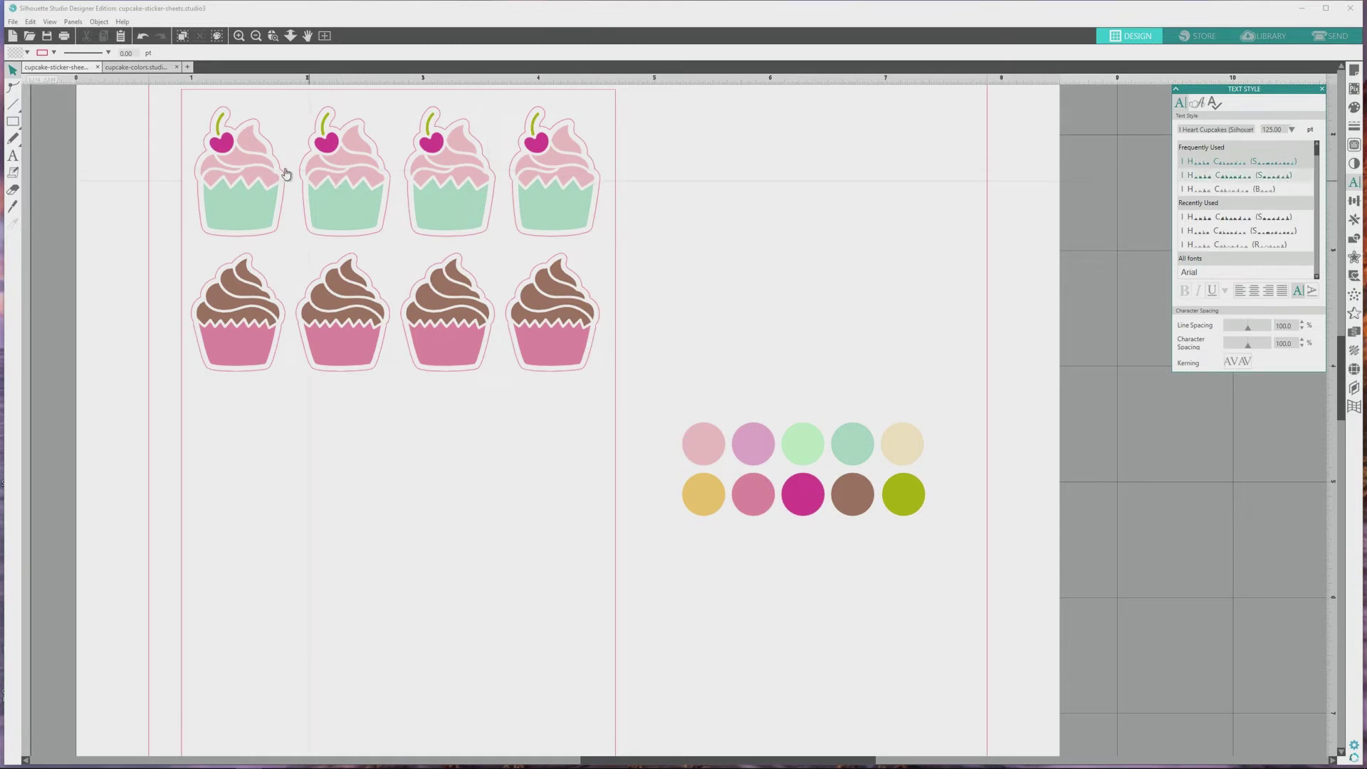
left_click(671, 239)
type("a")
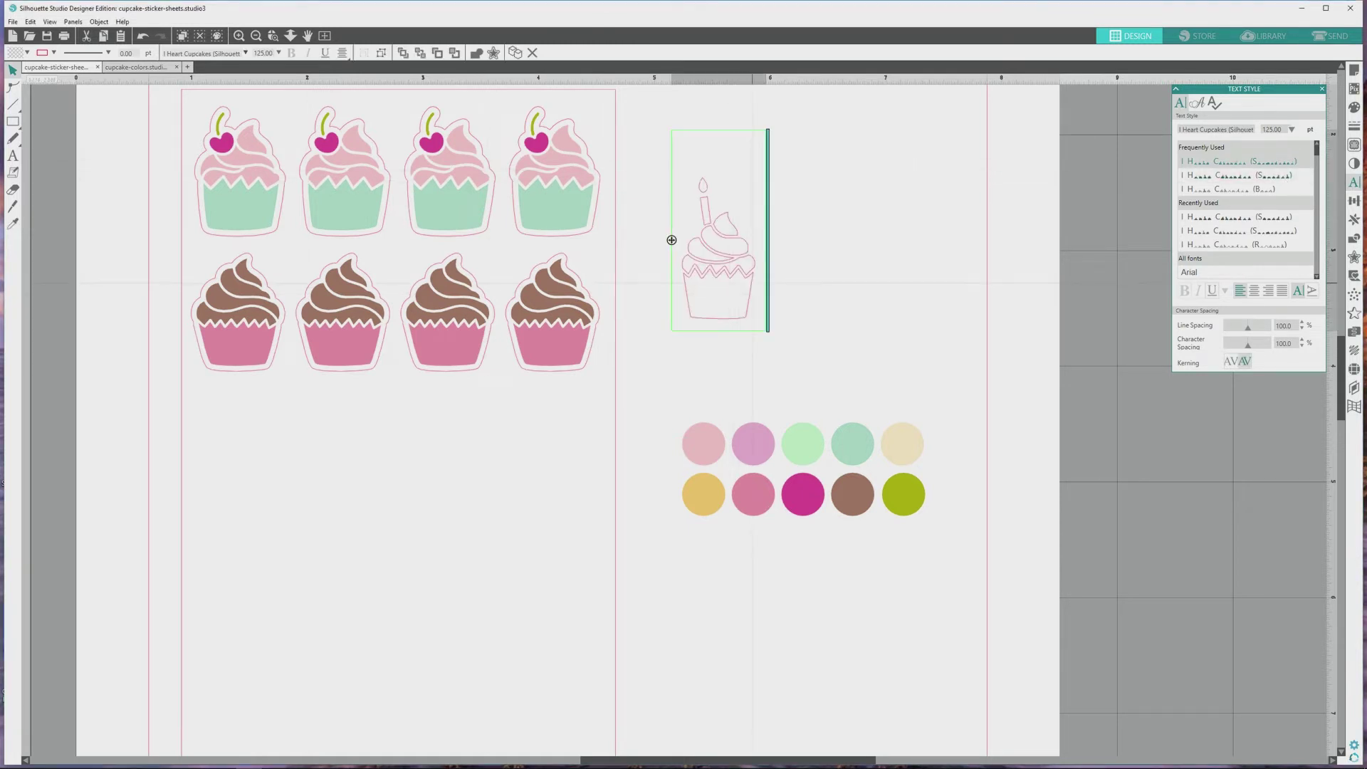
left_click(790, 281)
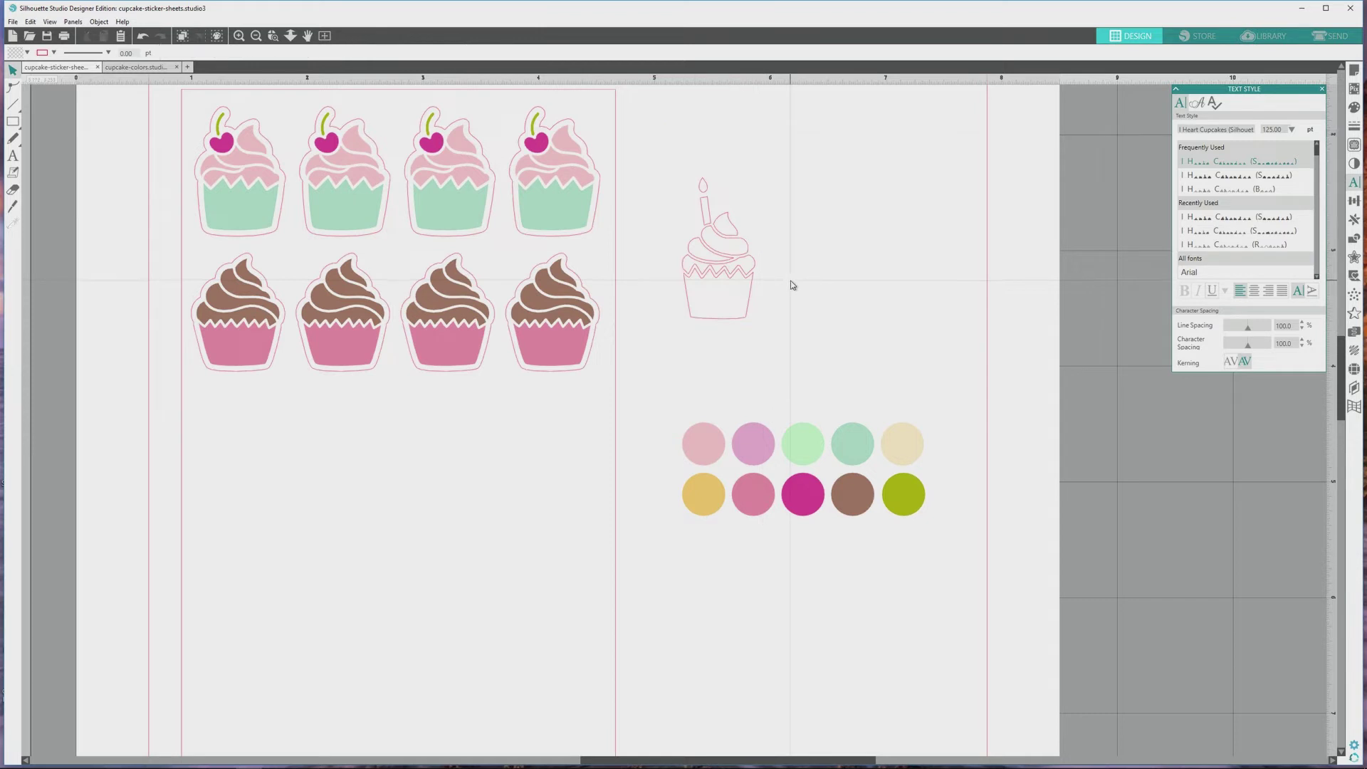
- Duplicate the candle cupcake text beside the original and change the copy's font to I Heart Cupcakes Sticker
left_click(747, 279)
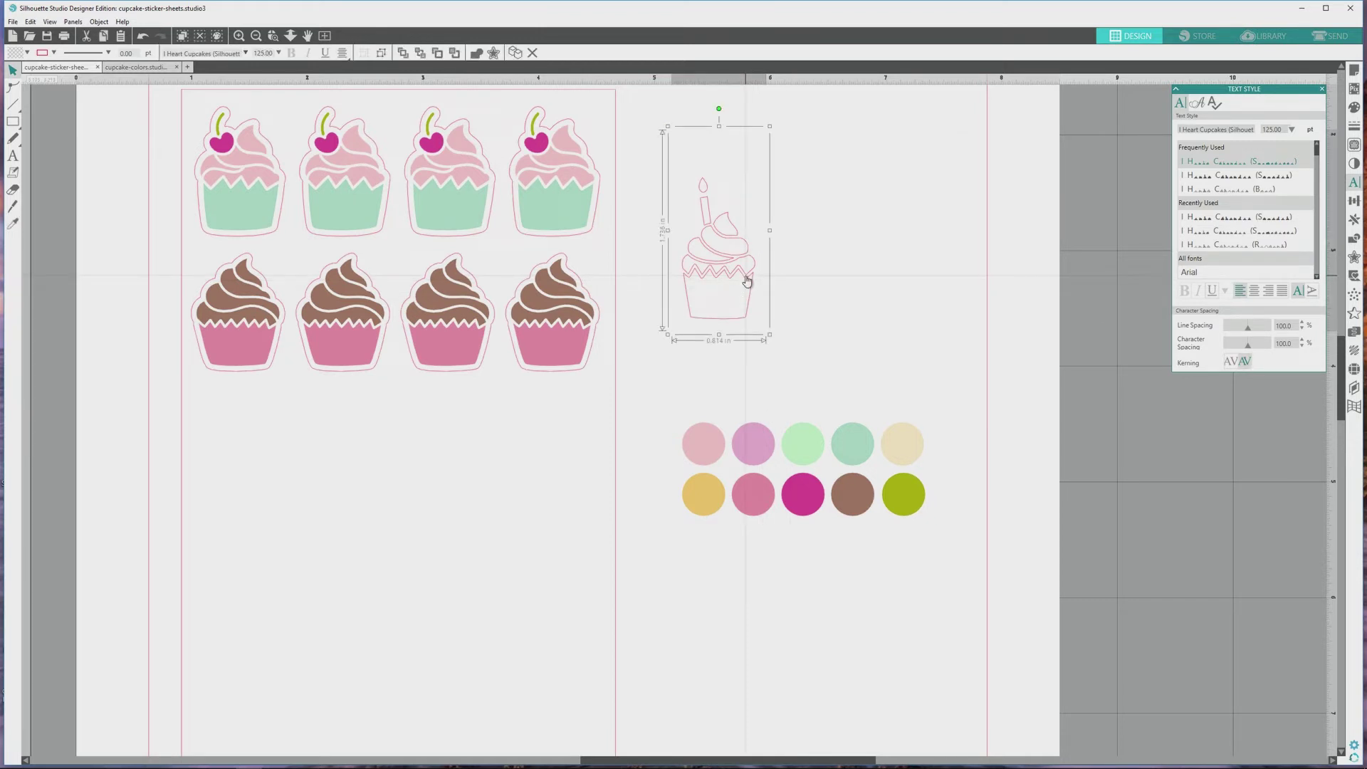
left_click(13, 223)
key("ctrl+d")
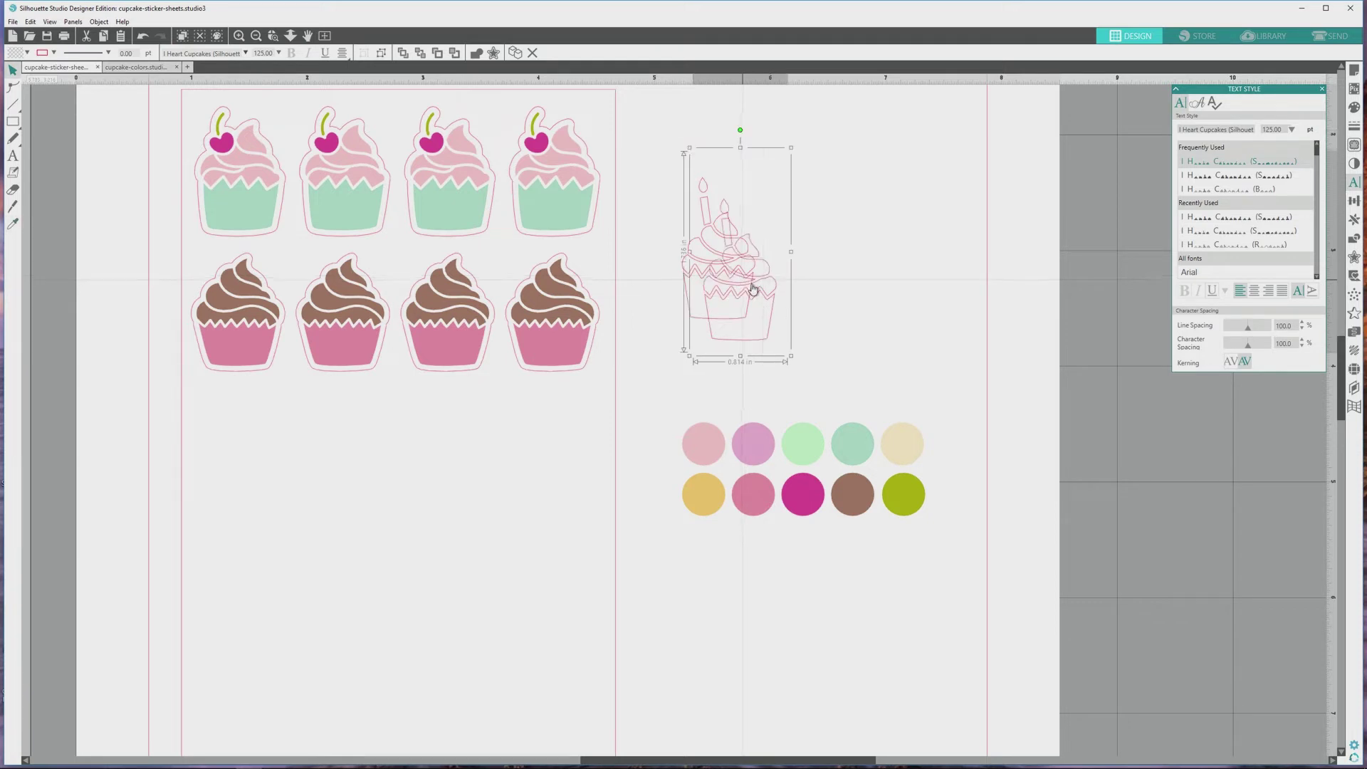
left_click_drag(780, 296, 845, 279)
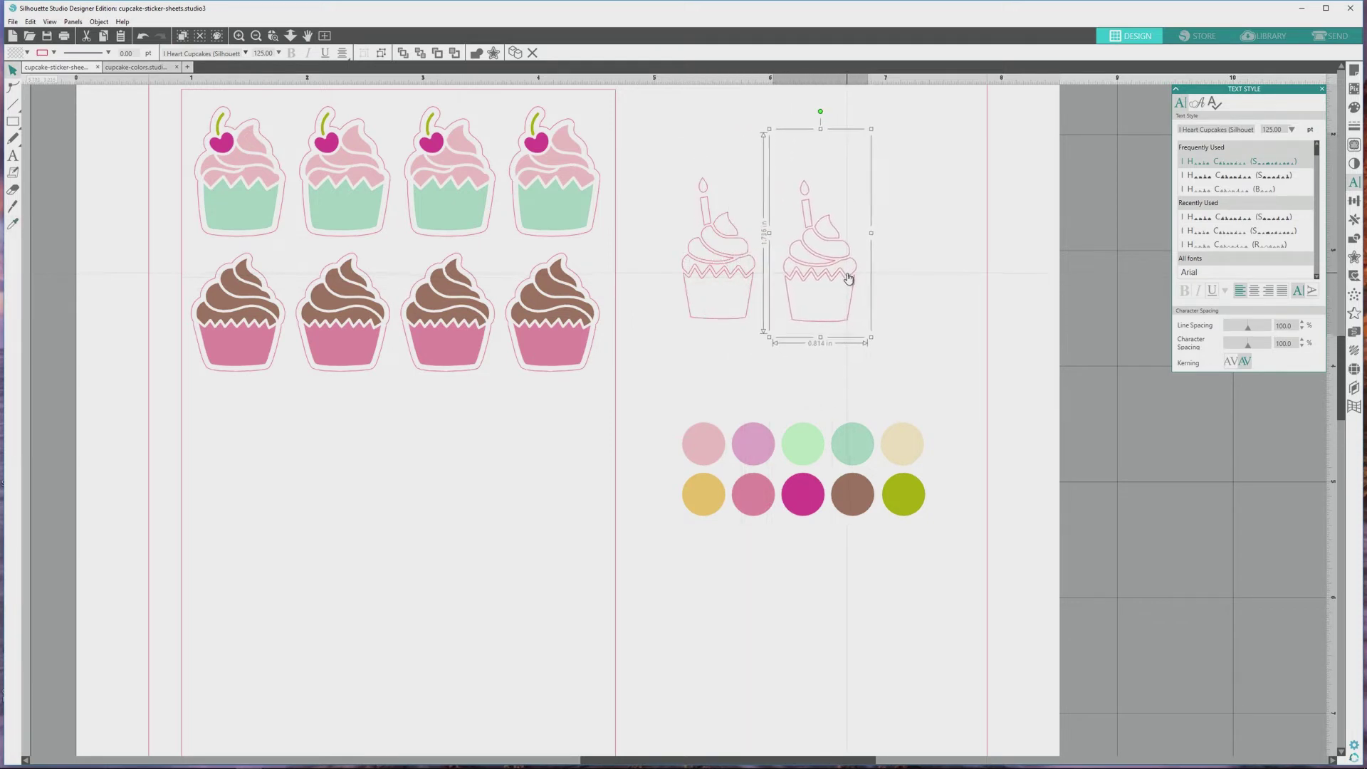
left_click(772, 242)
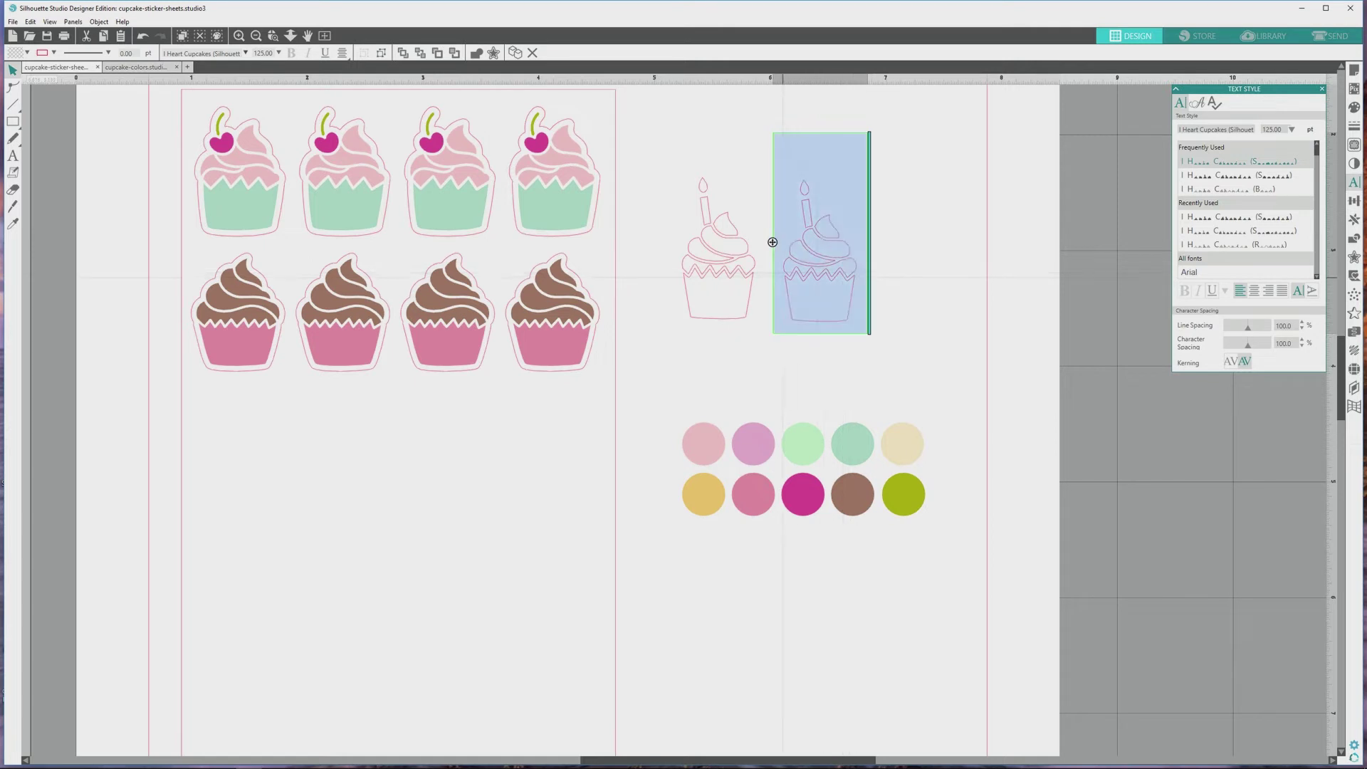
left_click(1259, 178)
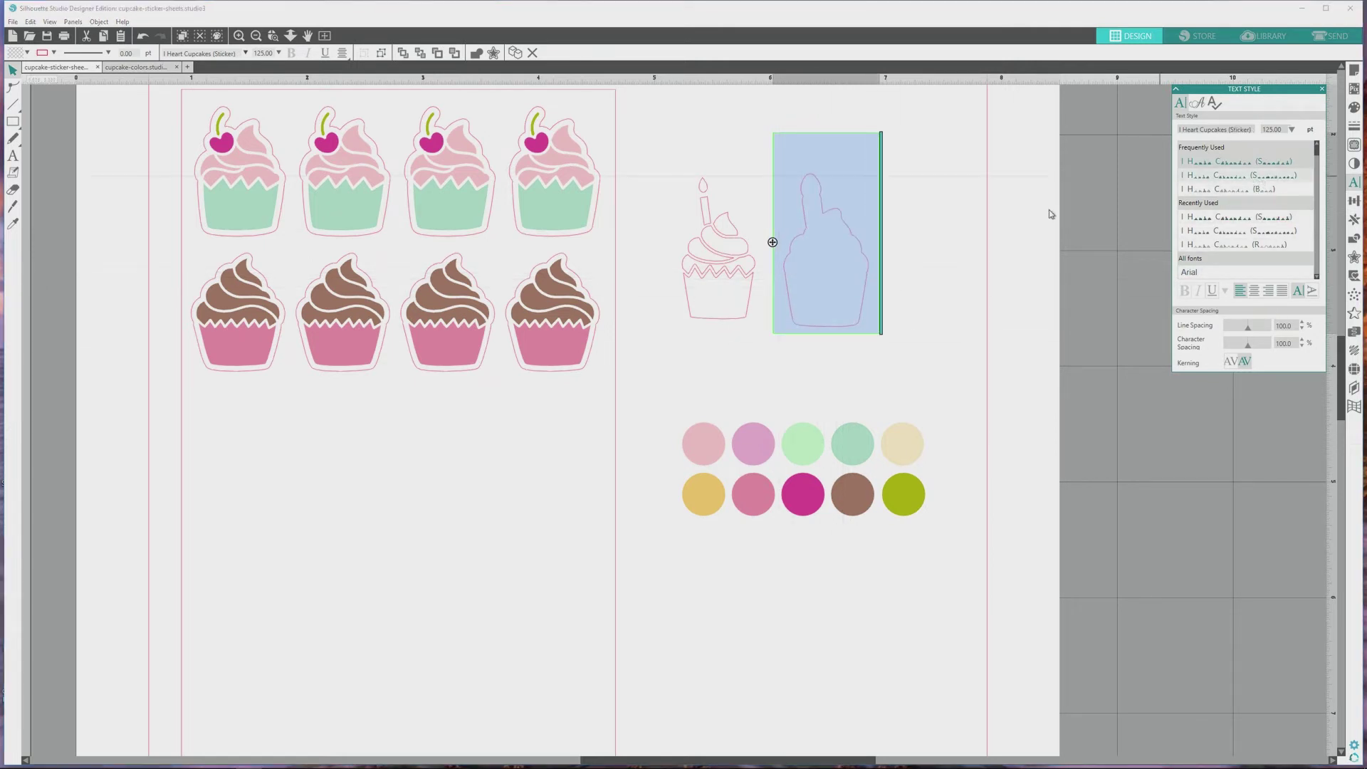
left_click(930, 307)
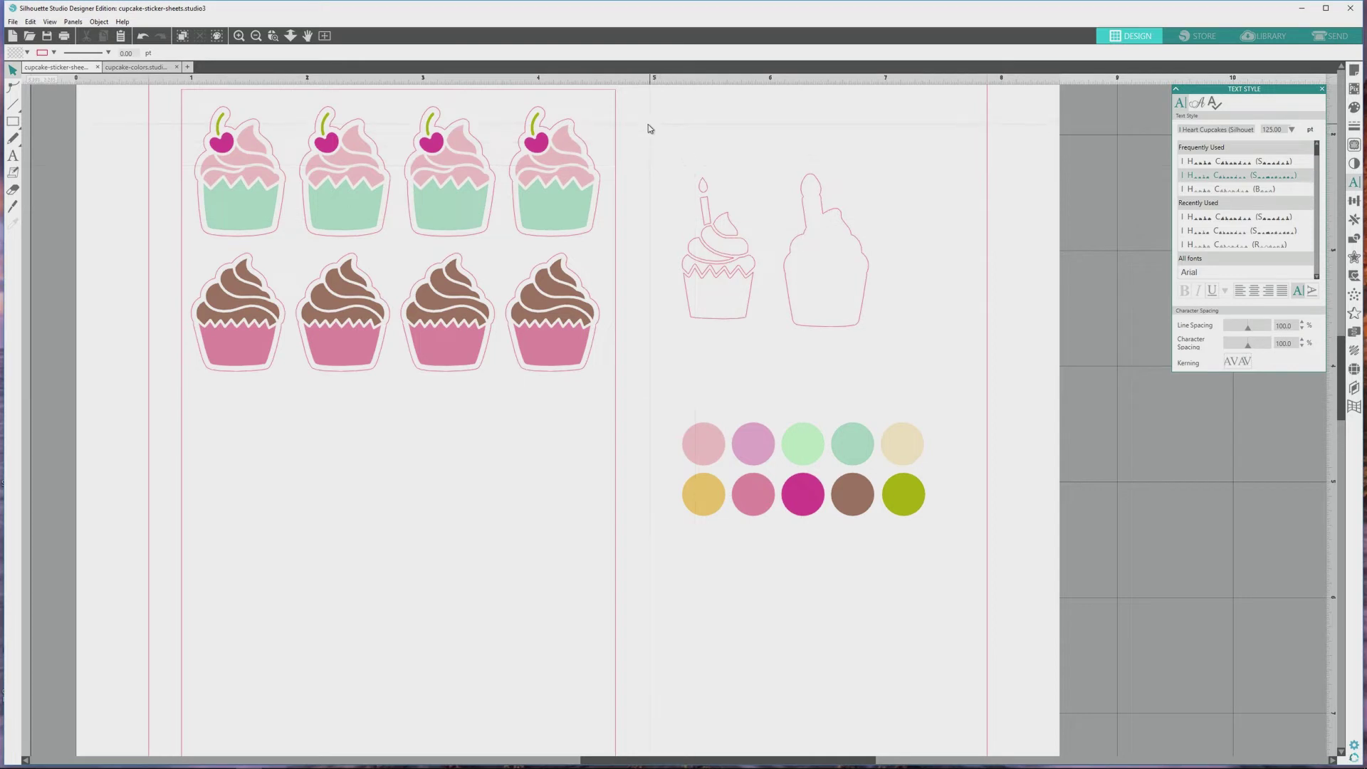
- Release the compound paths of both candle cupcake shapes and ungroup the detailed cupcake into separate parts
left_click_drag(890, 317, 938, 378)
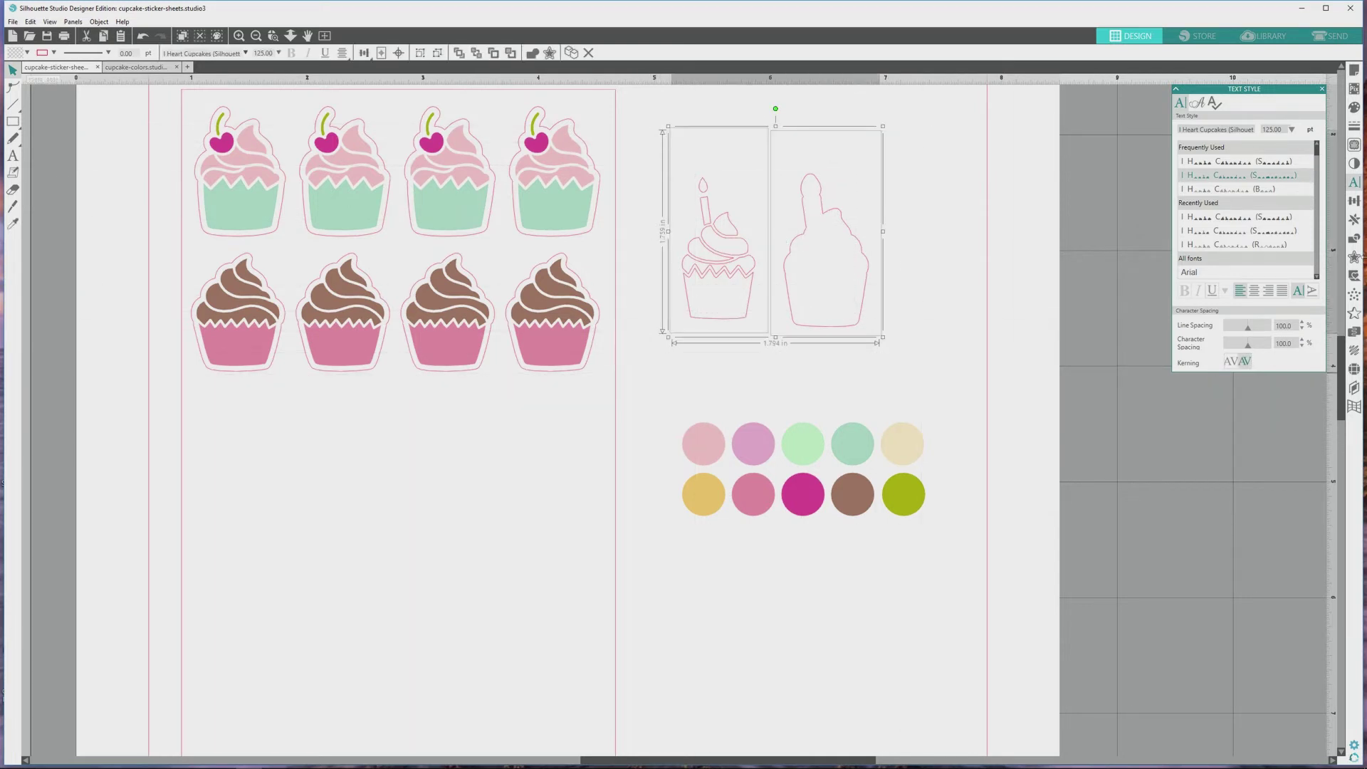
left_click(1356, 239)
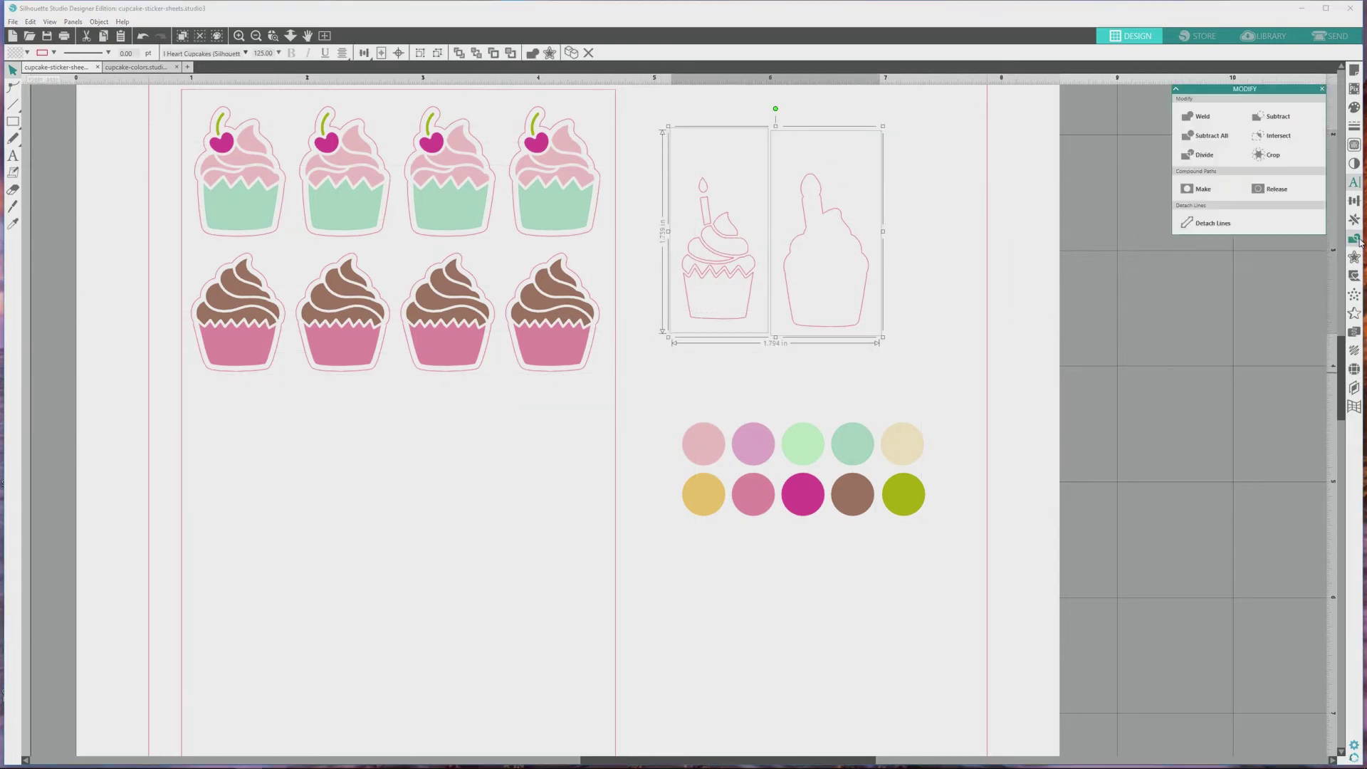
left_click(1268, 189)
left_click(931, 296)
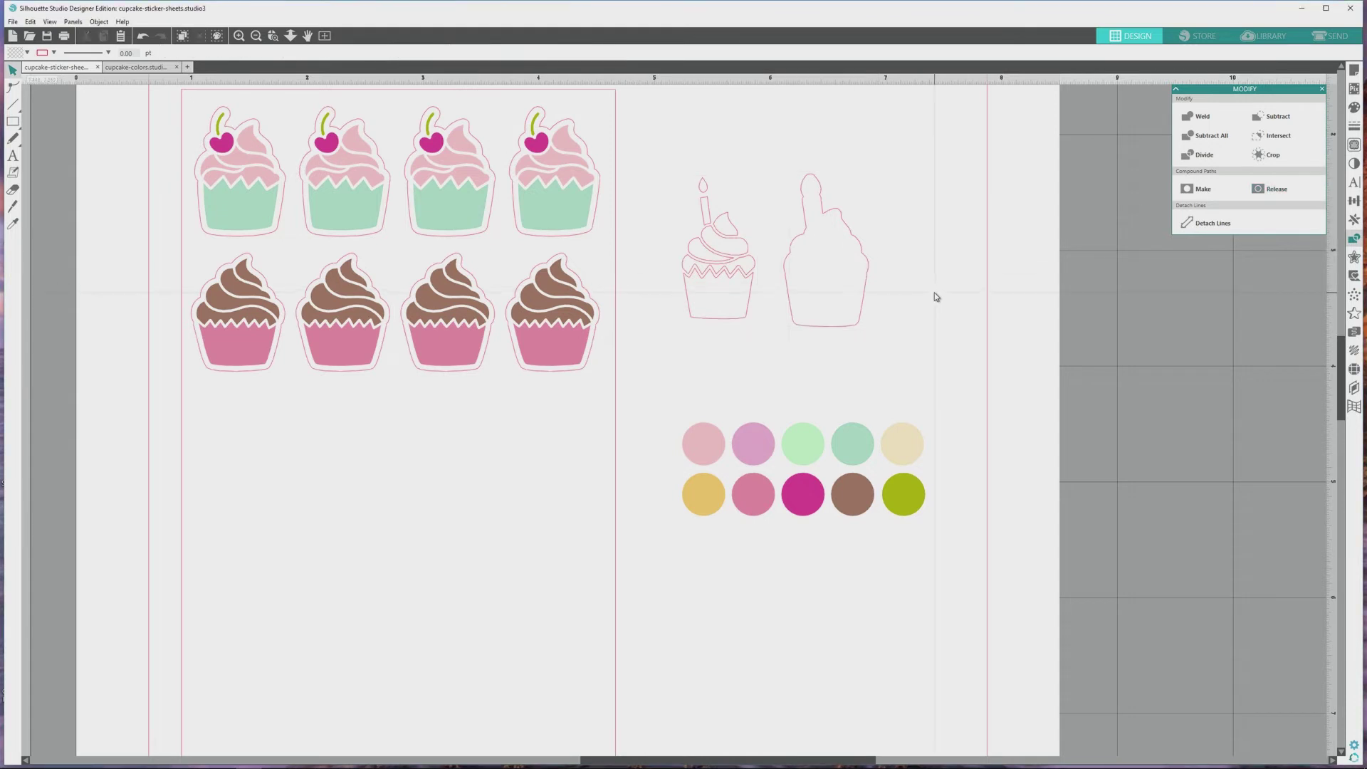
left_click(738, 280)
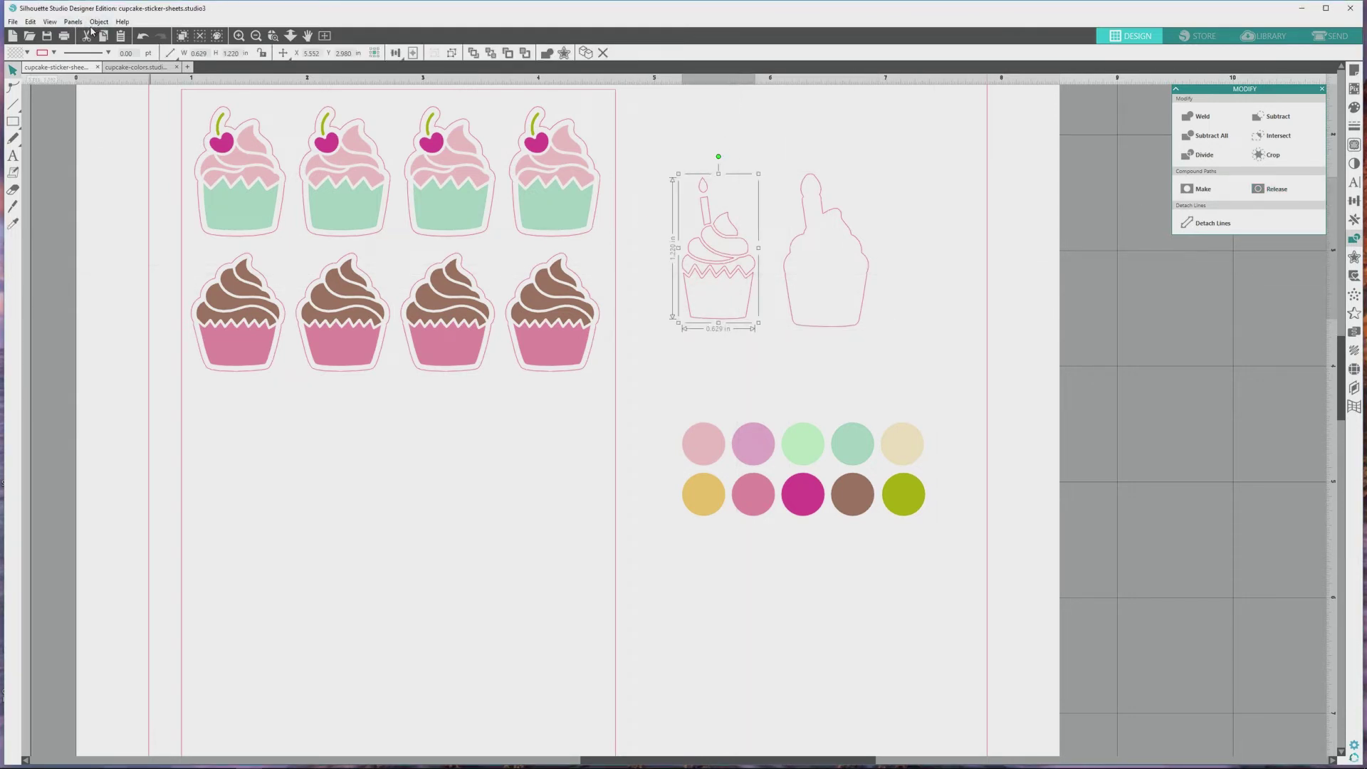
left_click(99, 21)
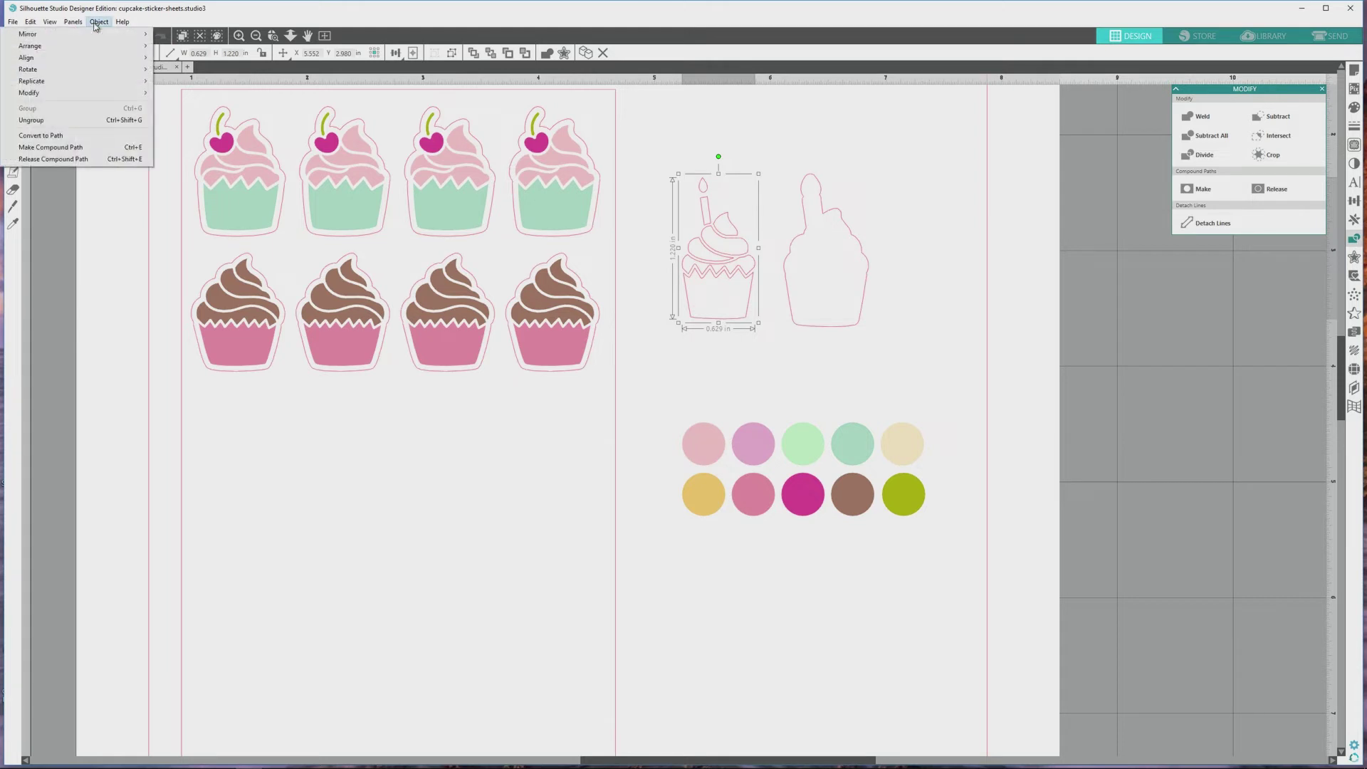
left_click(87, 134)
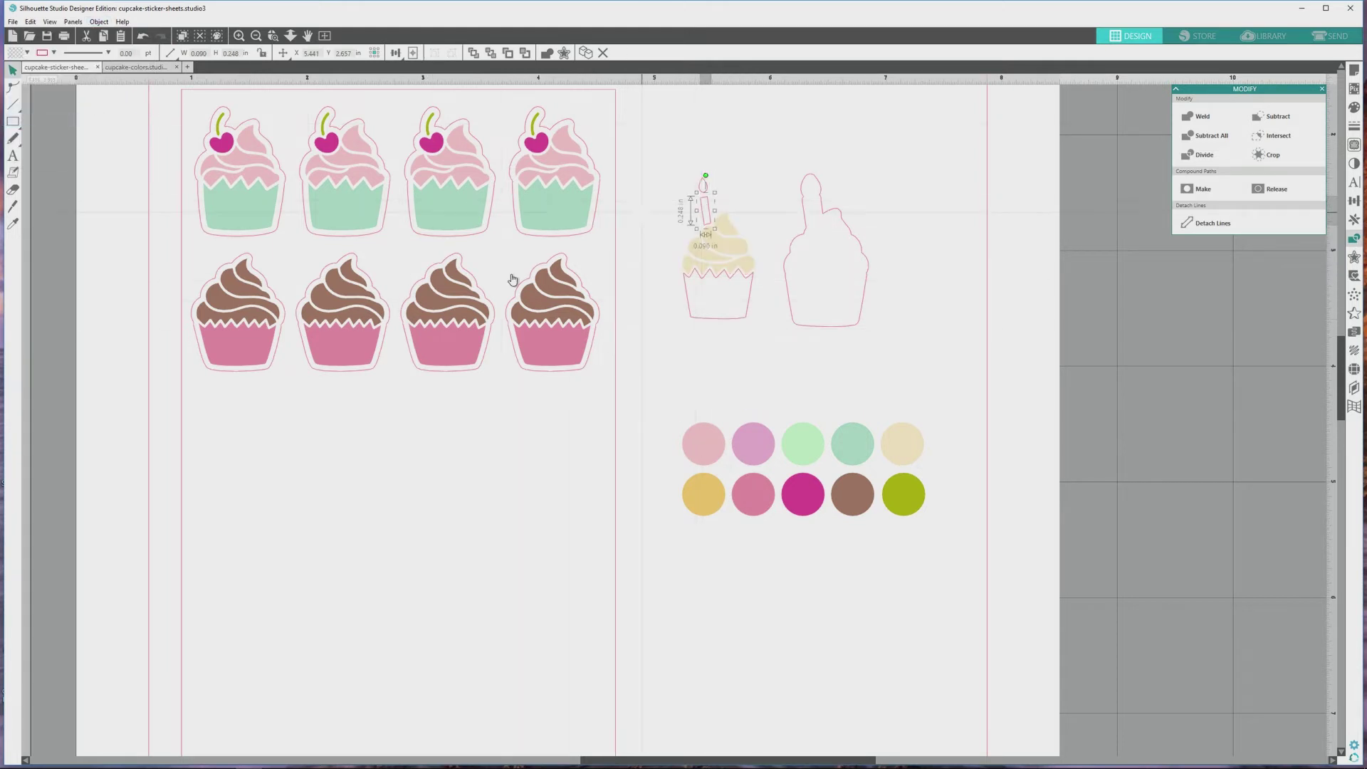
- Fill the cupcake's candle with magenta and its flame with gold sampled from the color swatches
left_click(16, 225)
left_click(753, 484)
left_click(14, 224)
left_click(803, 494)
left_click(695, 187)
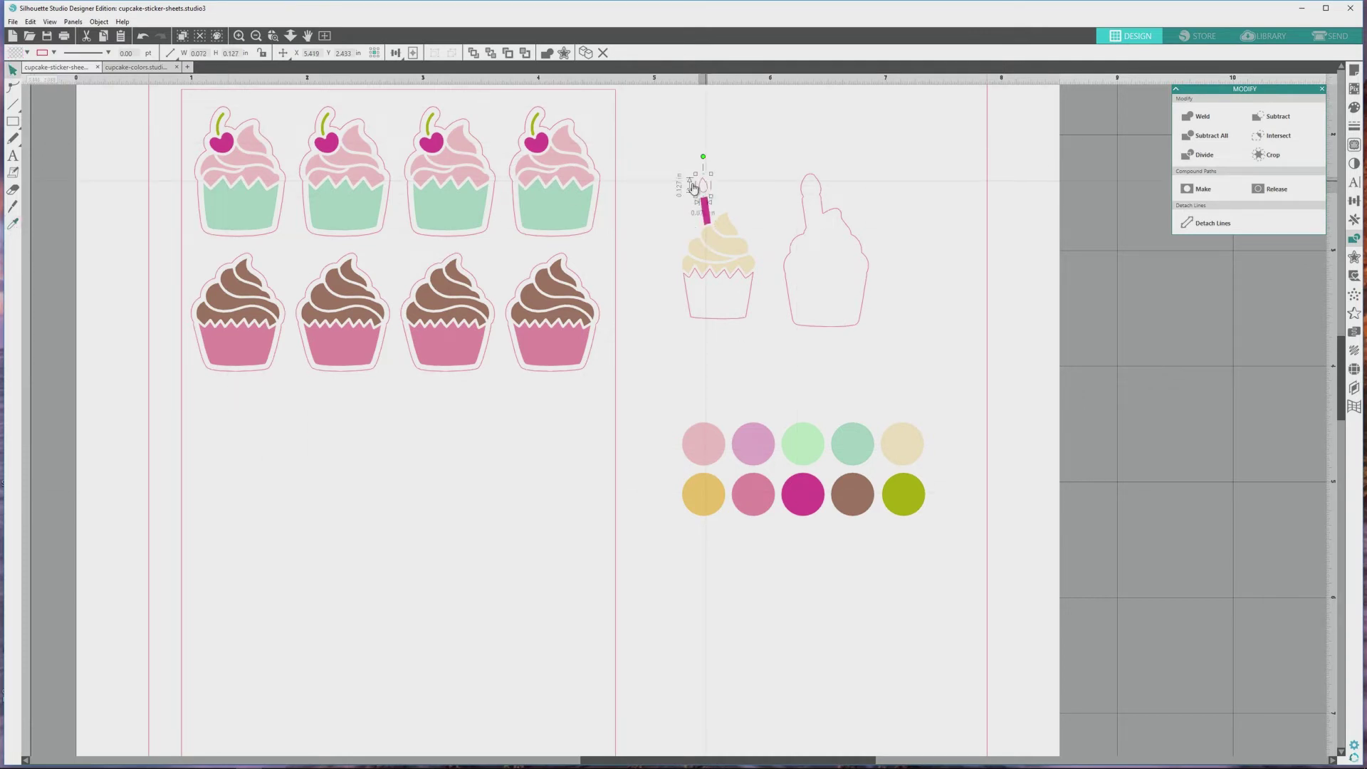
left_click(13, 223)
left_click(704, 494)
left_click(13, 87)
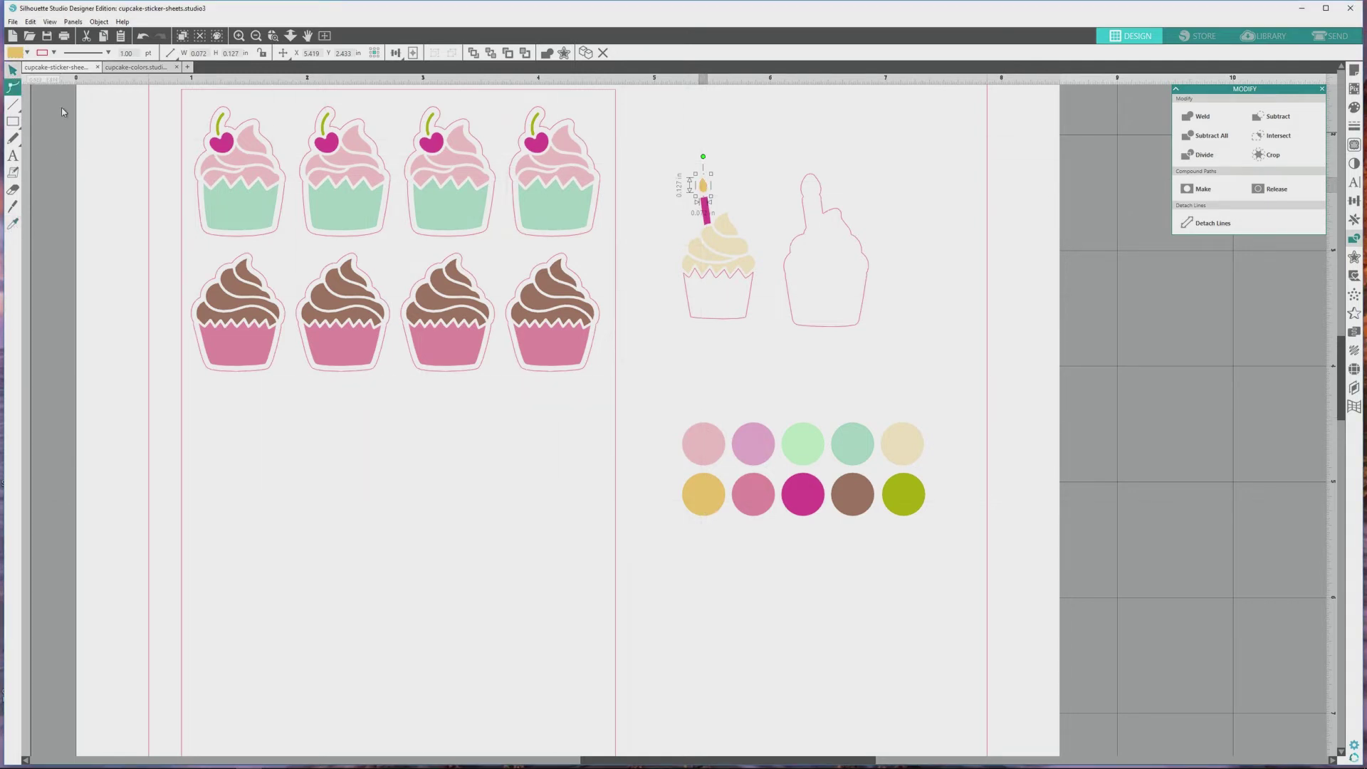
left_click(730, 322)
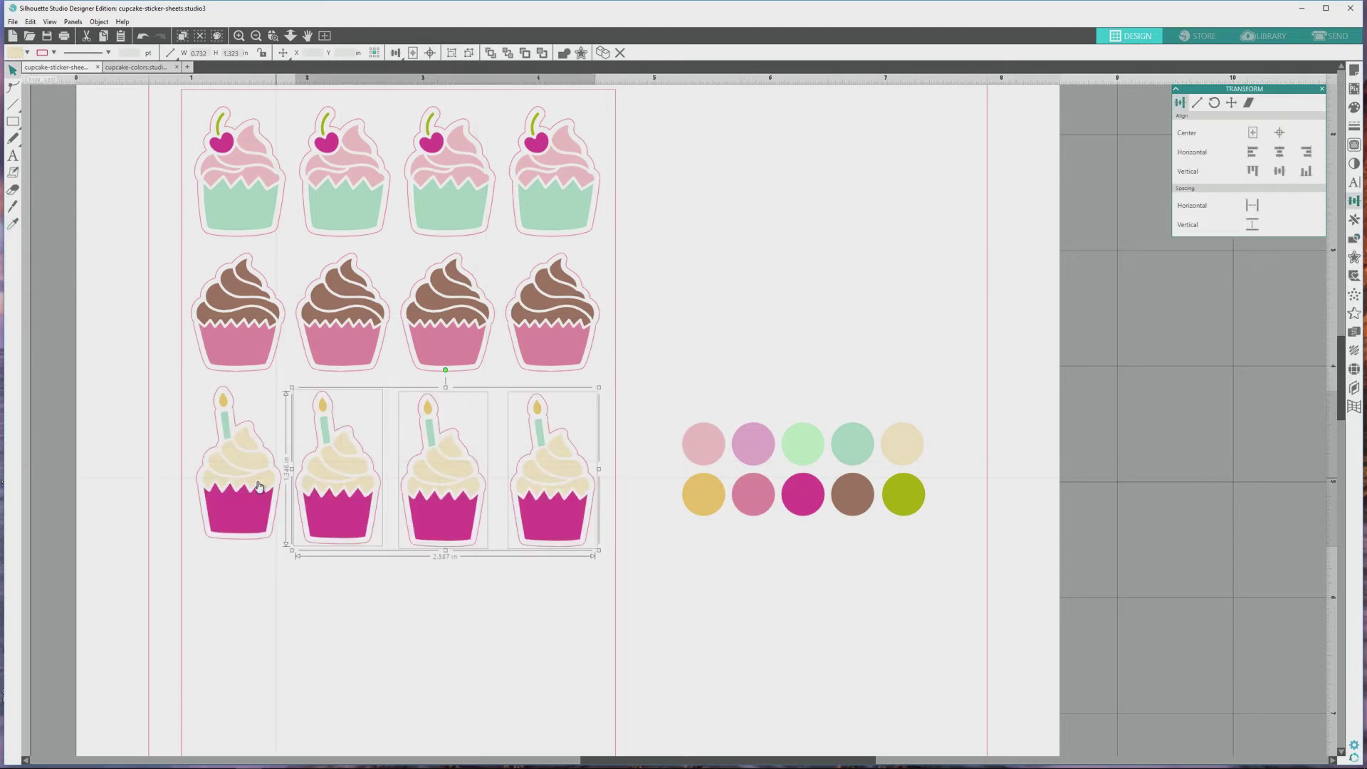
- Align the four candle cupcake stickers to their vertical centers and space them evenly horizontally
left_click(259, 488, "shift")
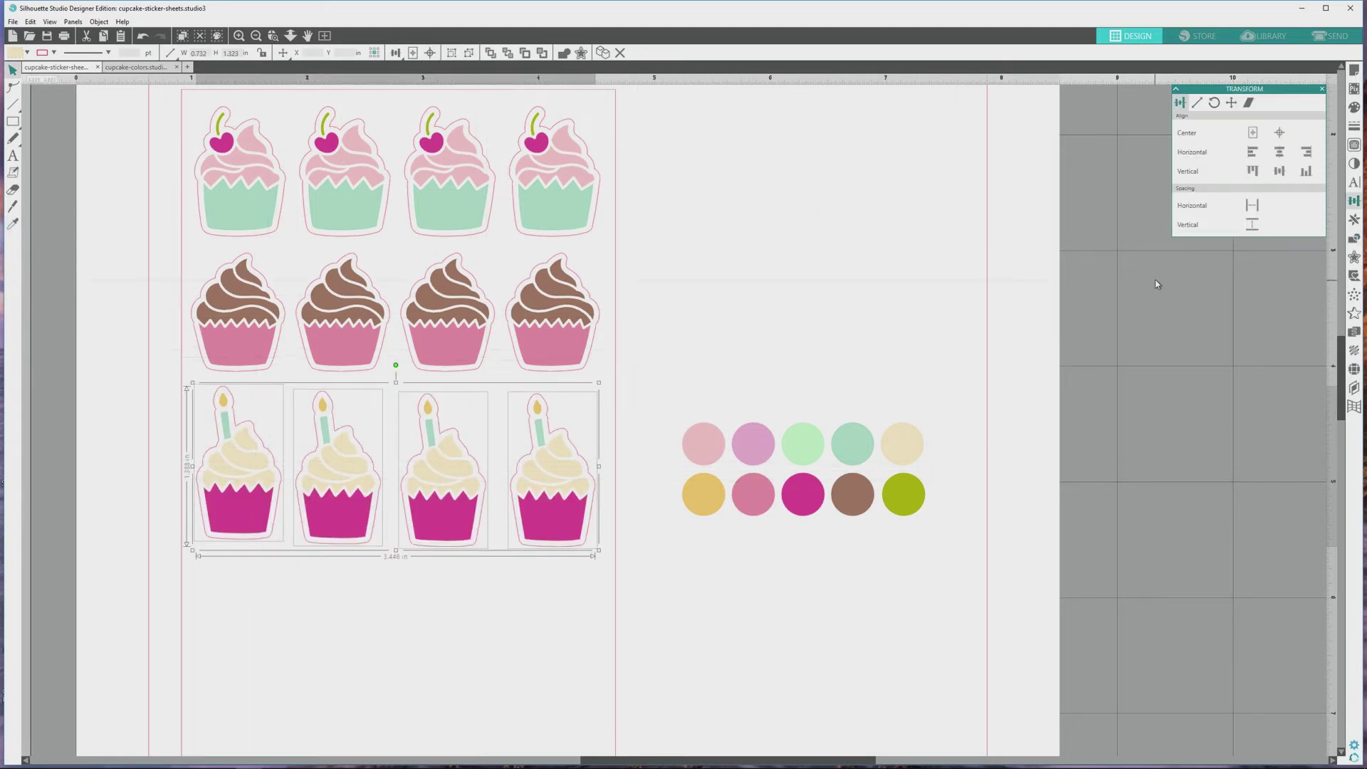
left_click(1279, 171)
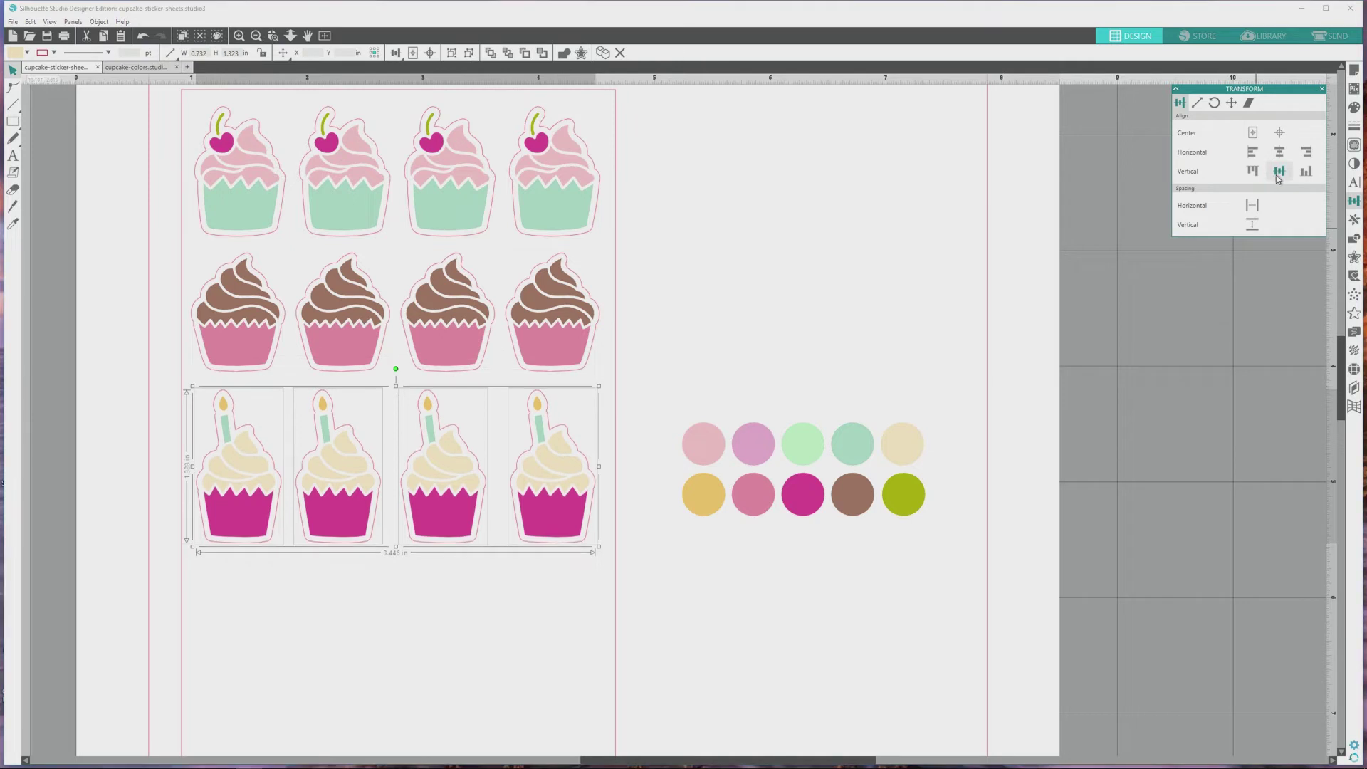
left_click(1254, 211)
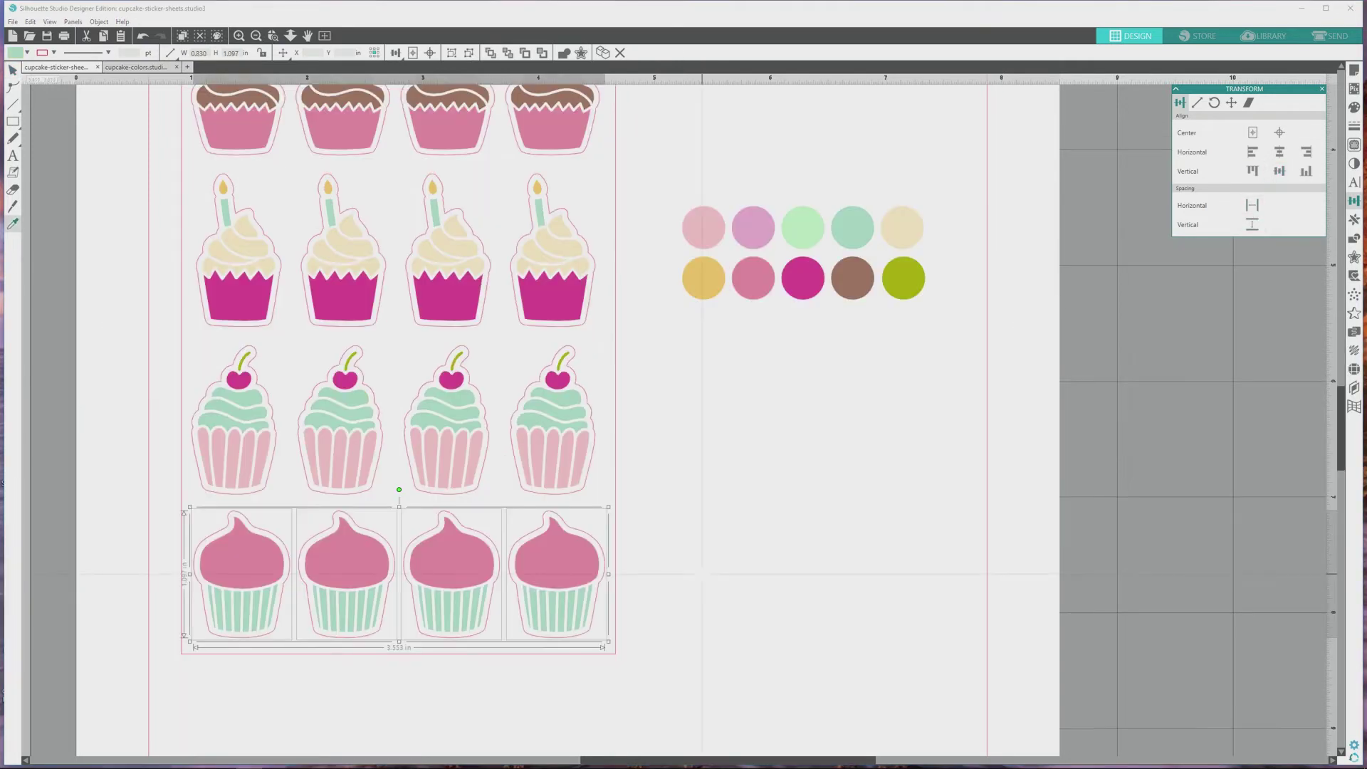
- Center the five cupcake rows horizontally within the rectangle and space the rows evenly in the vertical direction
scroll(333, 688, "up", 1)
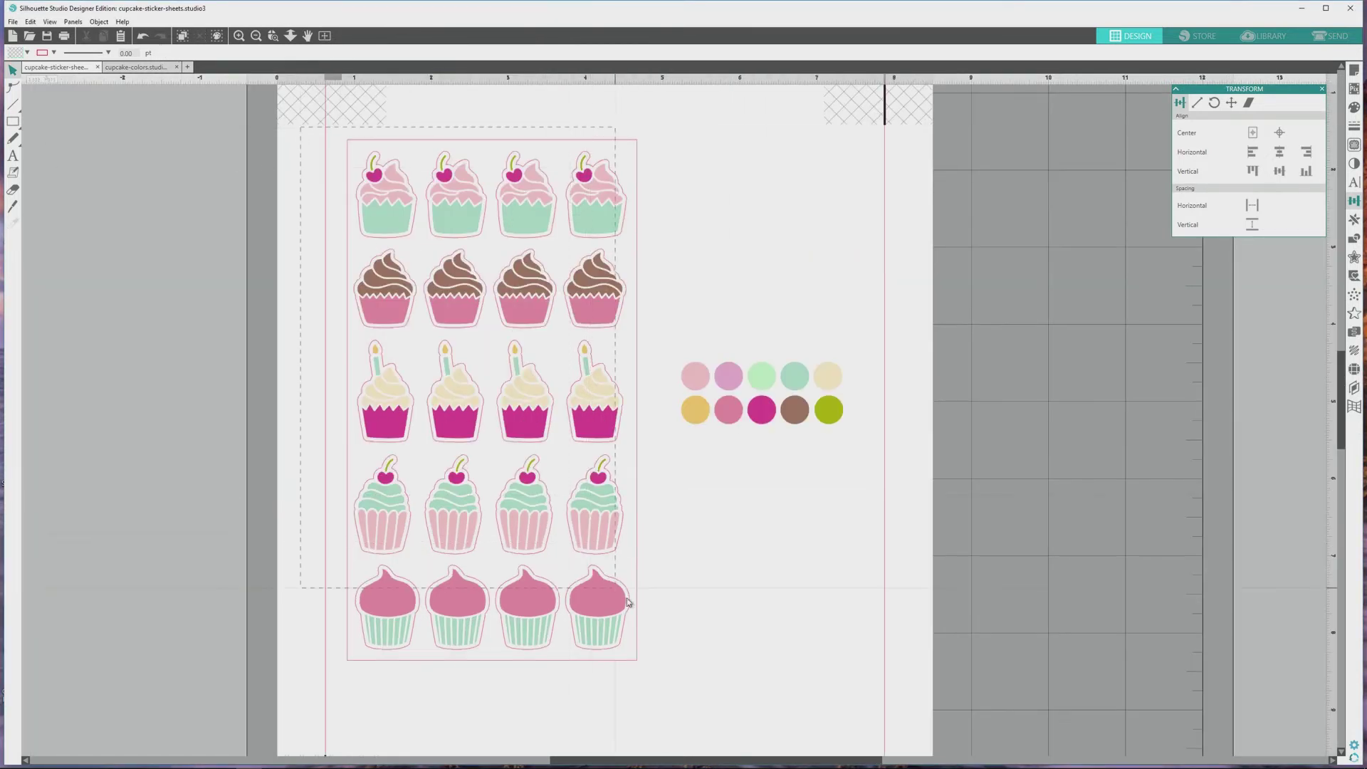
left_click_drag(300, 127, 677, 665)
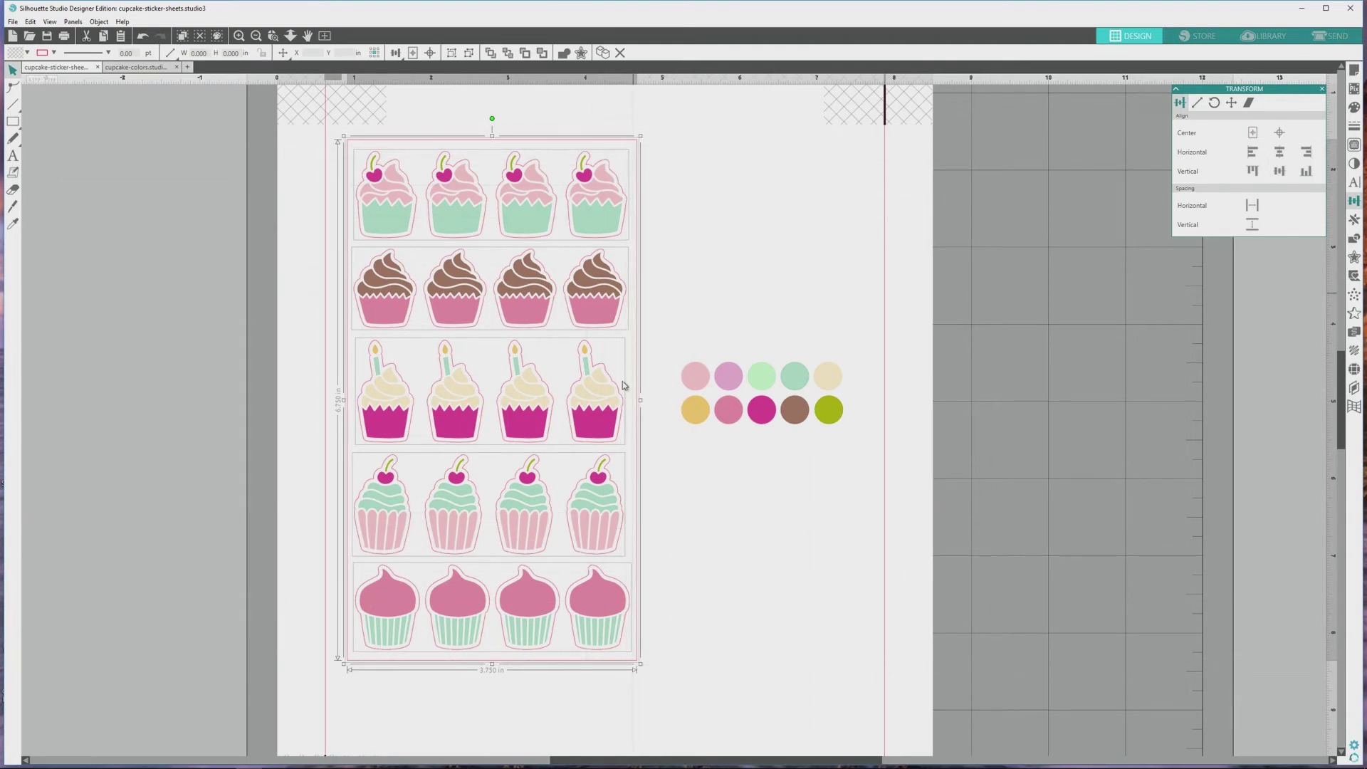
left_click(1280, 153)
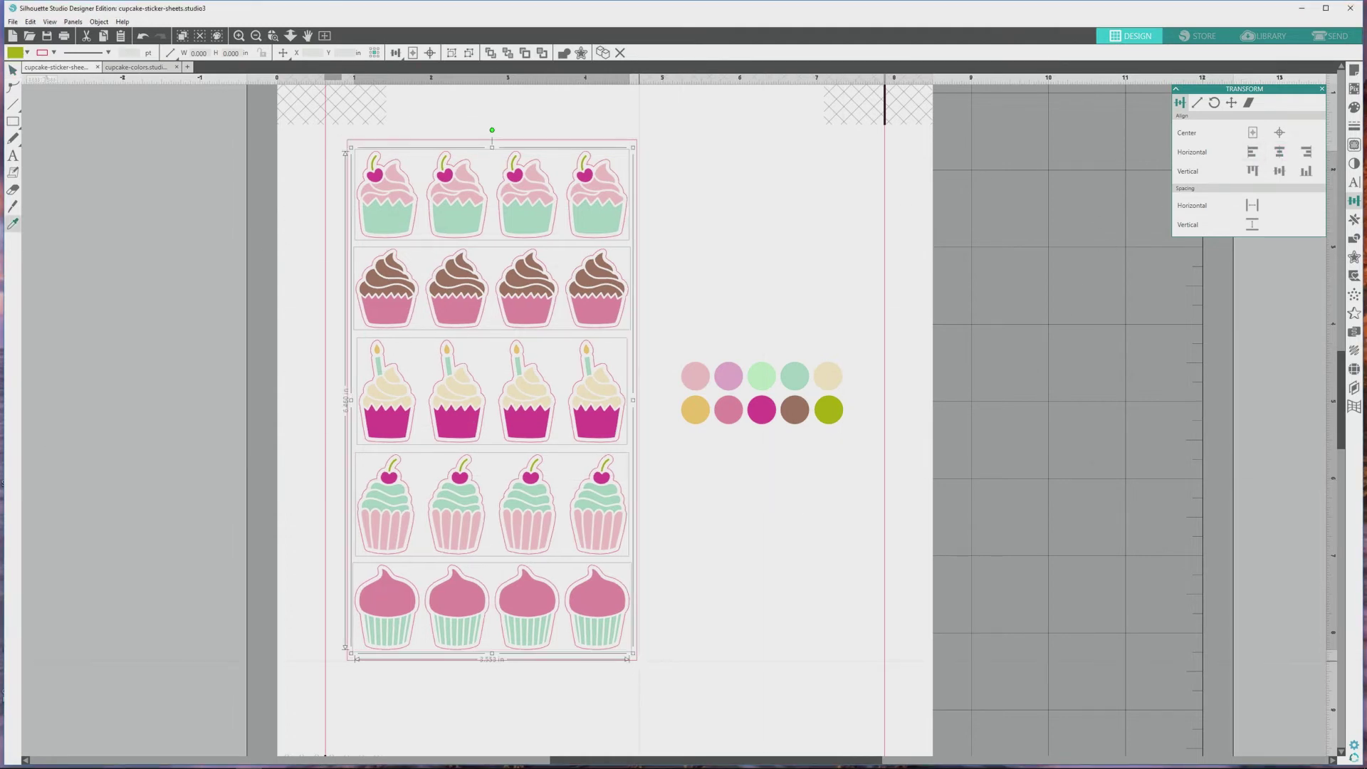
key("Escape")
left_click(1252, 227)
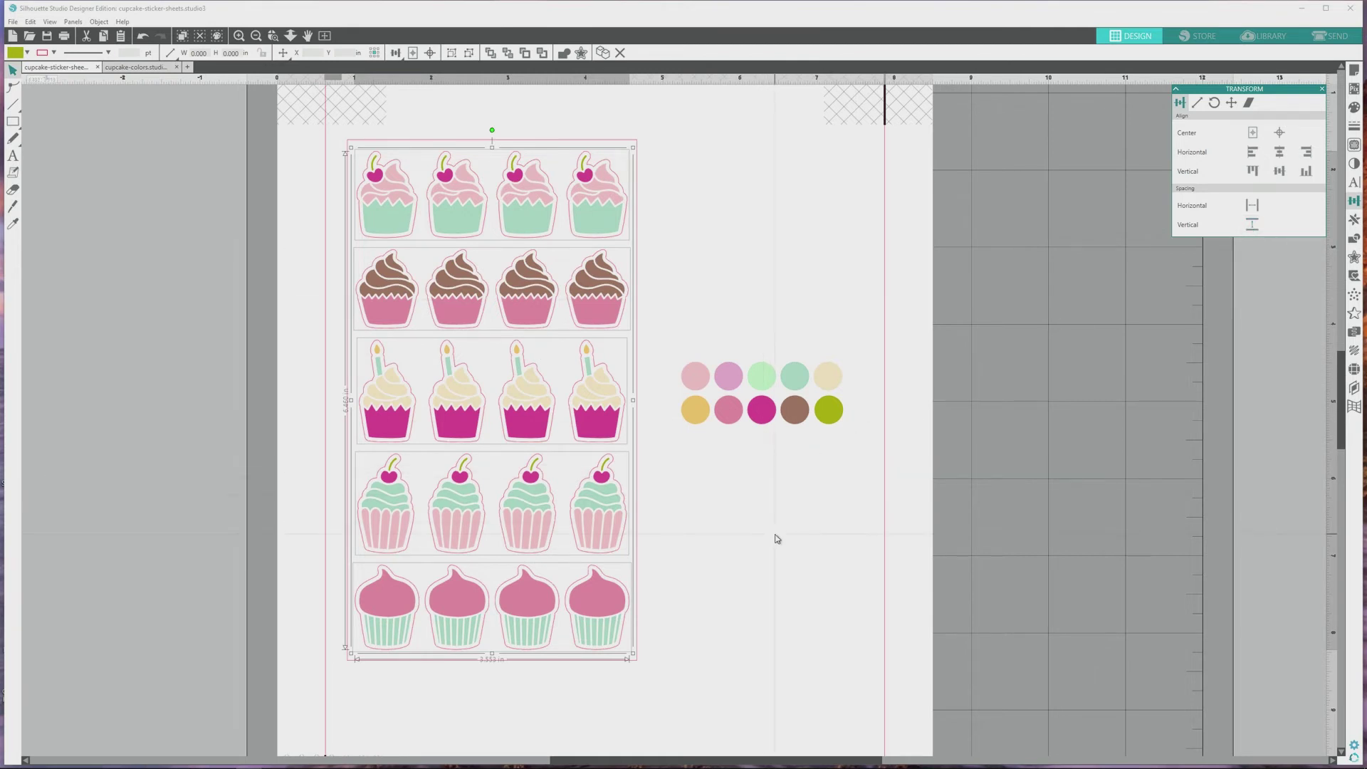
- Group the five cupcake rows and center the group vertically within the rectangle
key("i")
key("v")
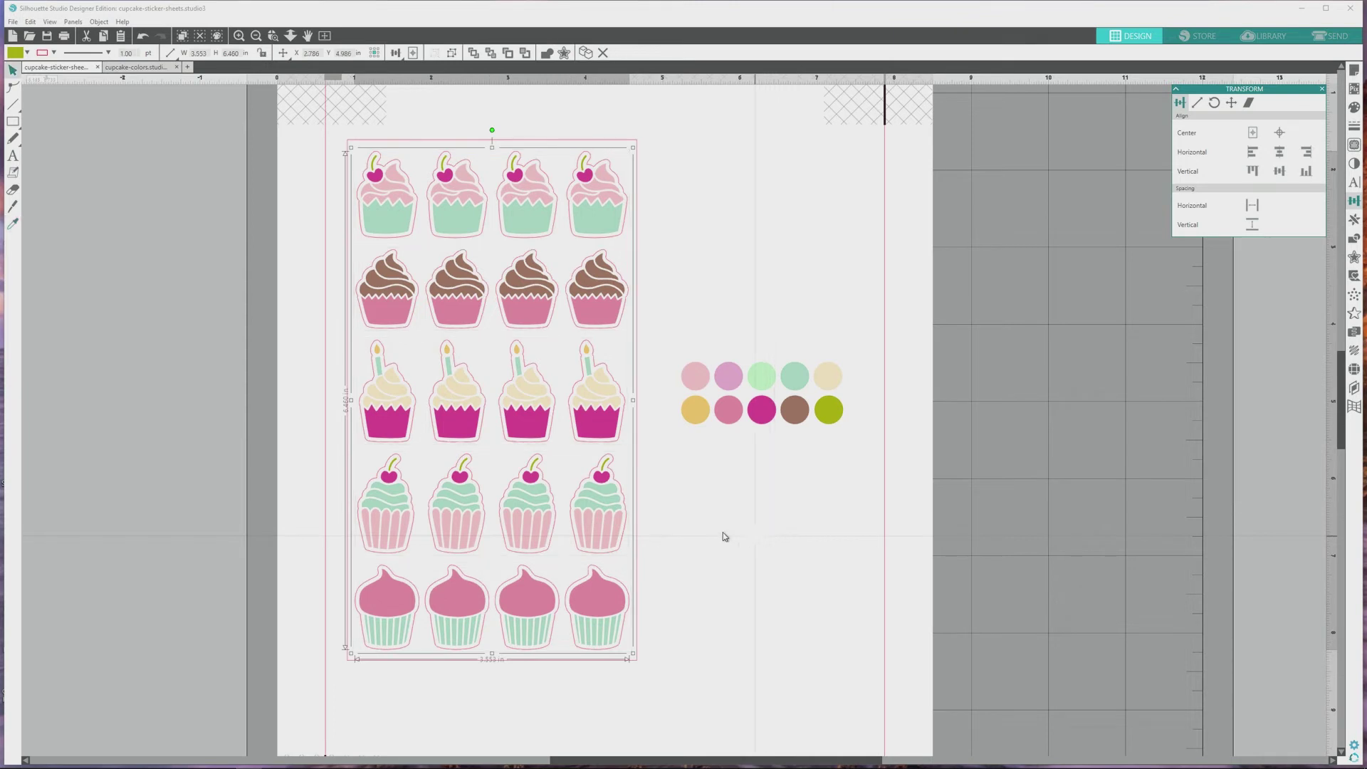
left_click_drag(301, 128, 567, 528)
left_click_drag(666, 636, 666, 662)
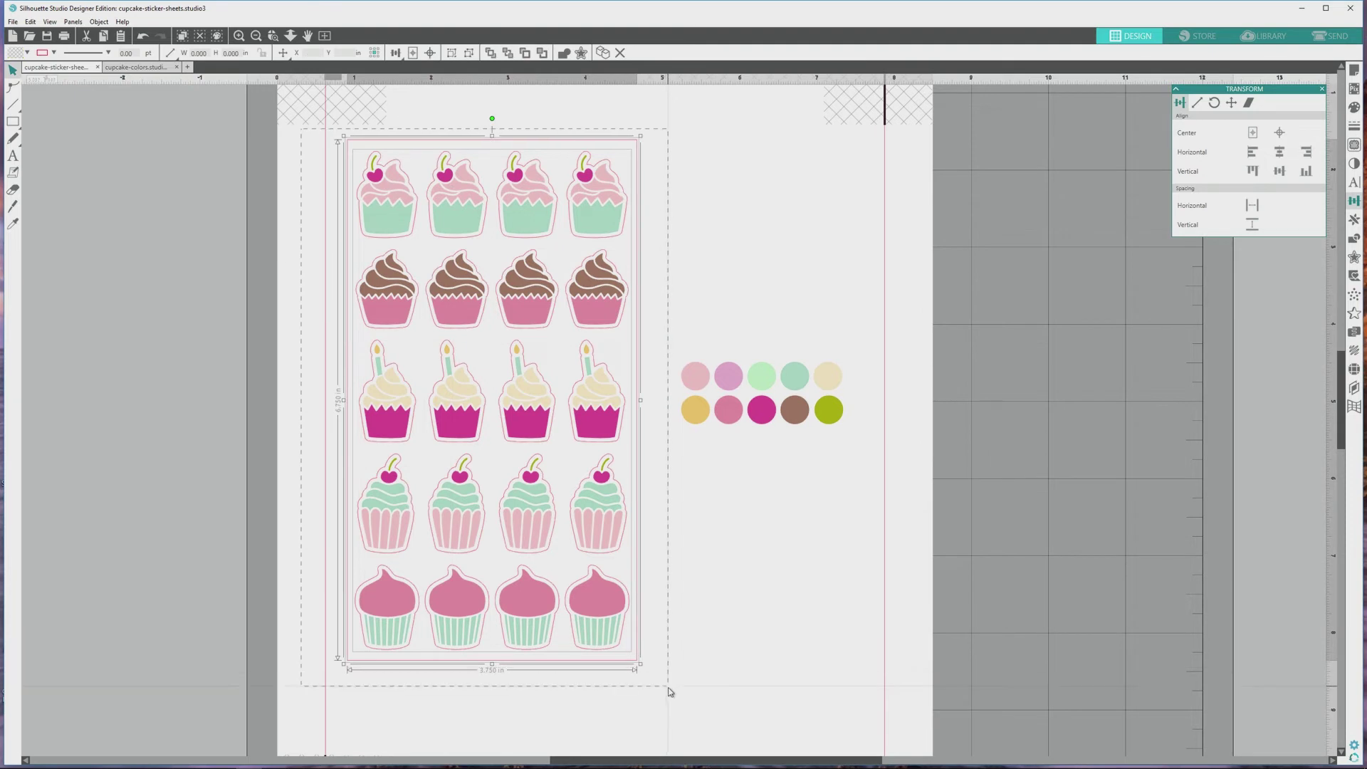
left_click(1278, 172)
left_click(807, 293)
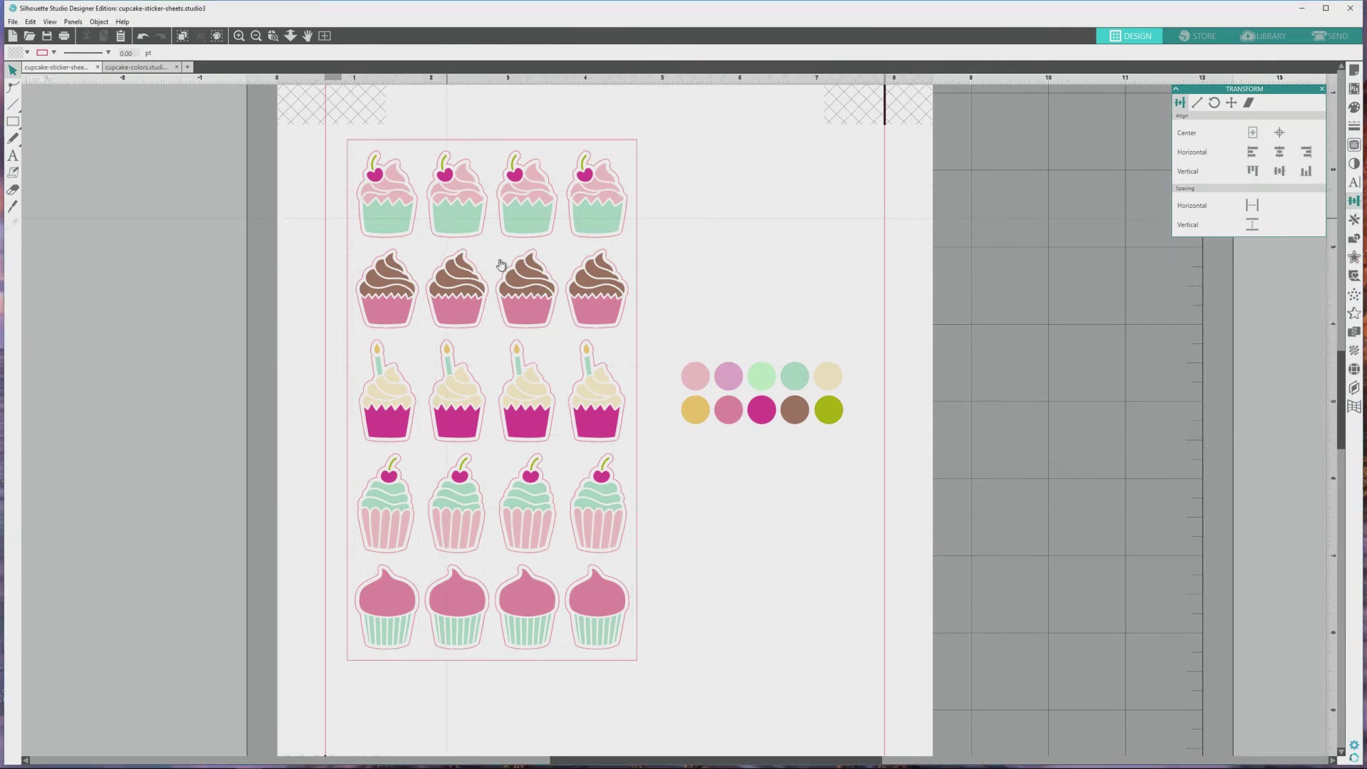
- Delete the group of ten color swatches beside the sticker sheet
left_click(757, 384)
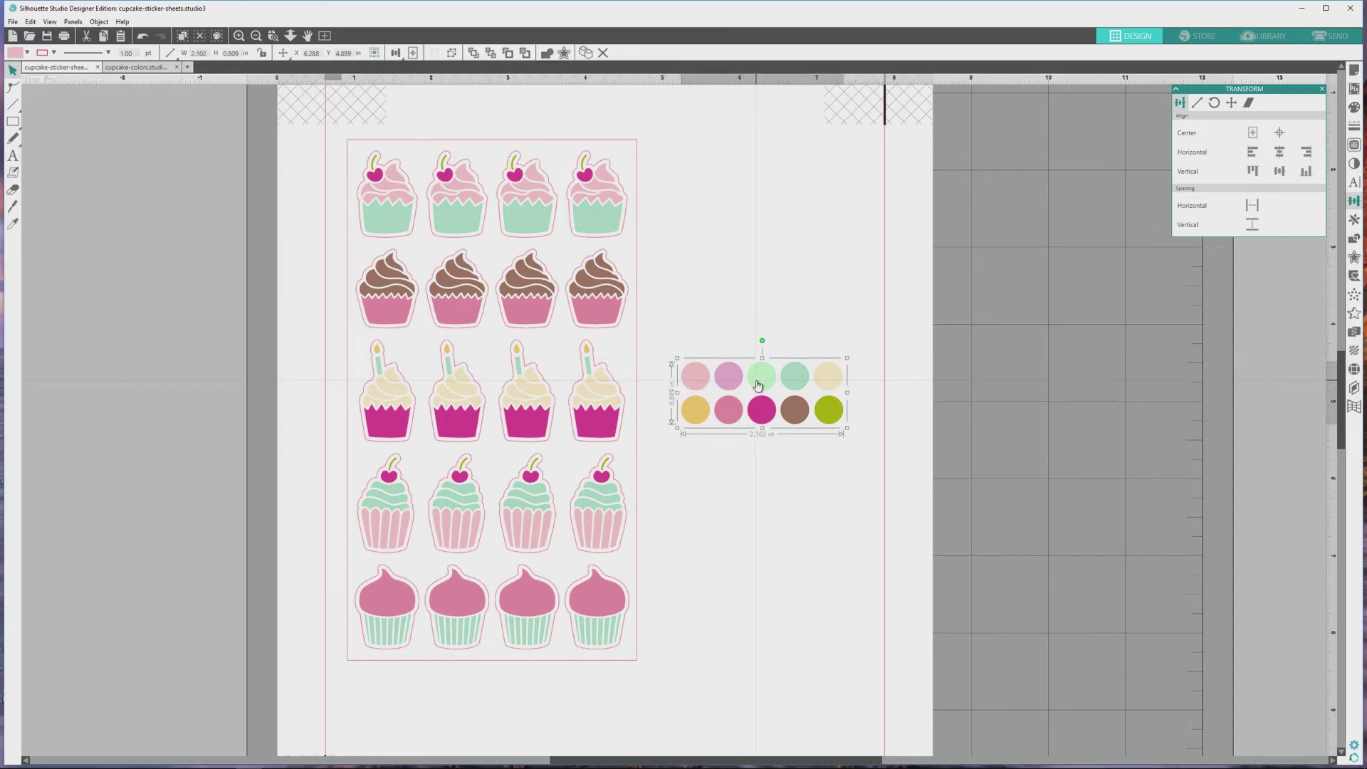
key("Delete")
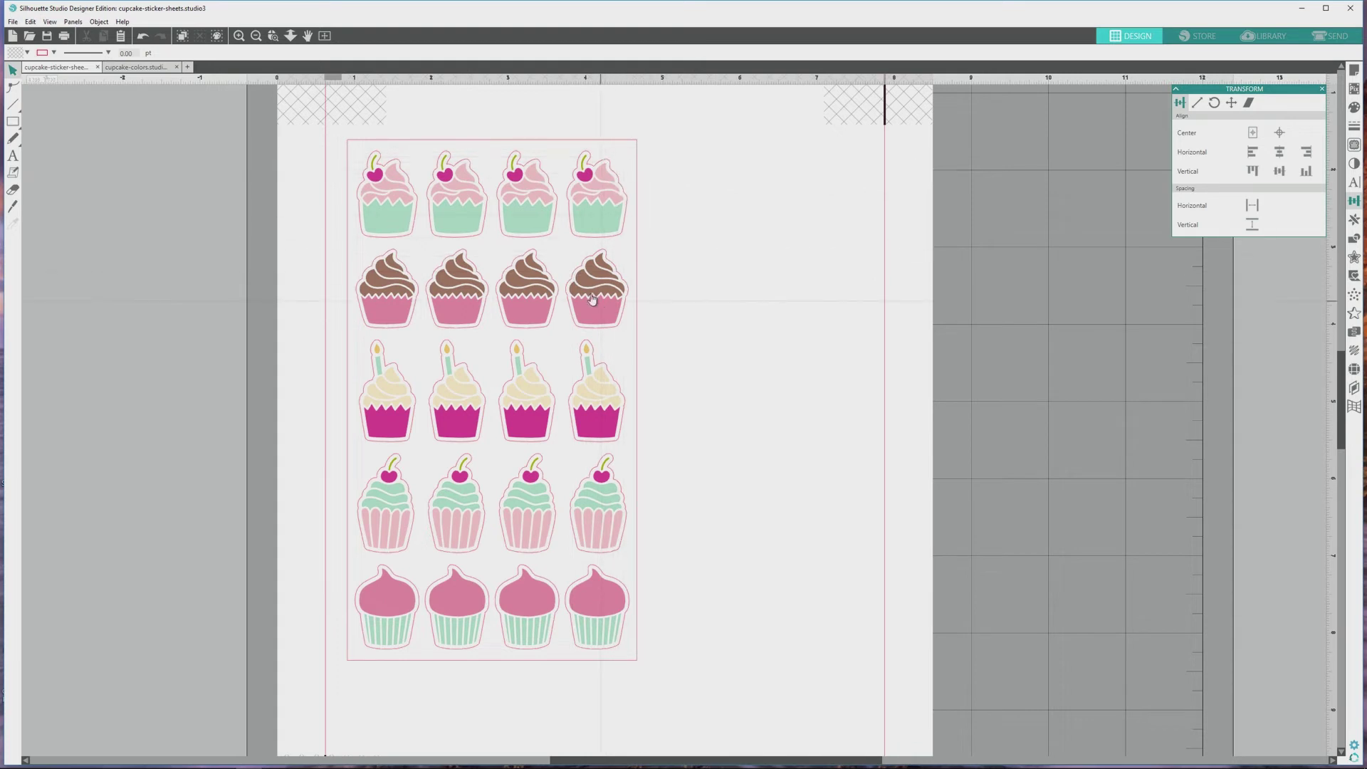
- Change the line color of the rectangle around the cupcake stickers to blue
left_click(634, 143)
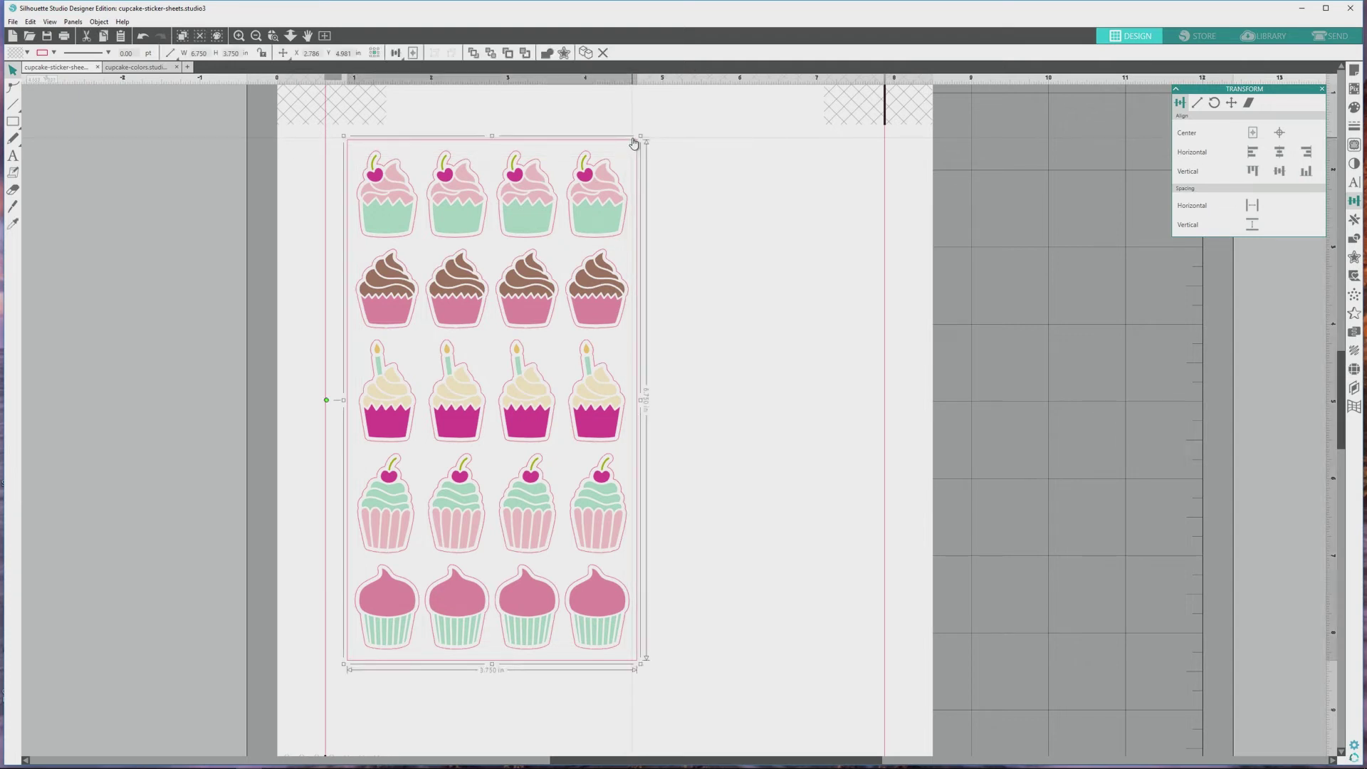
left_click(1355, 126)
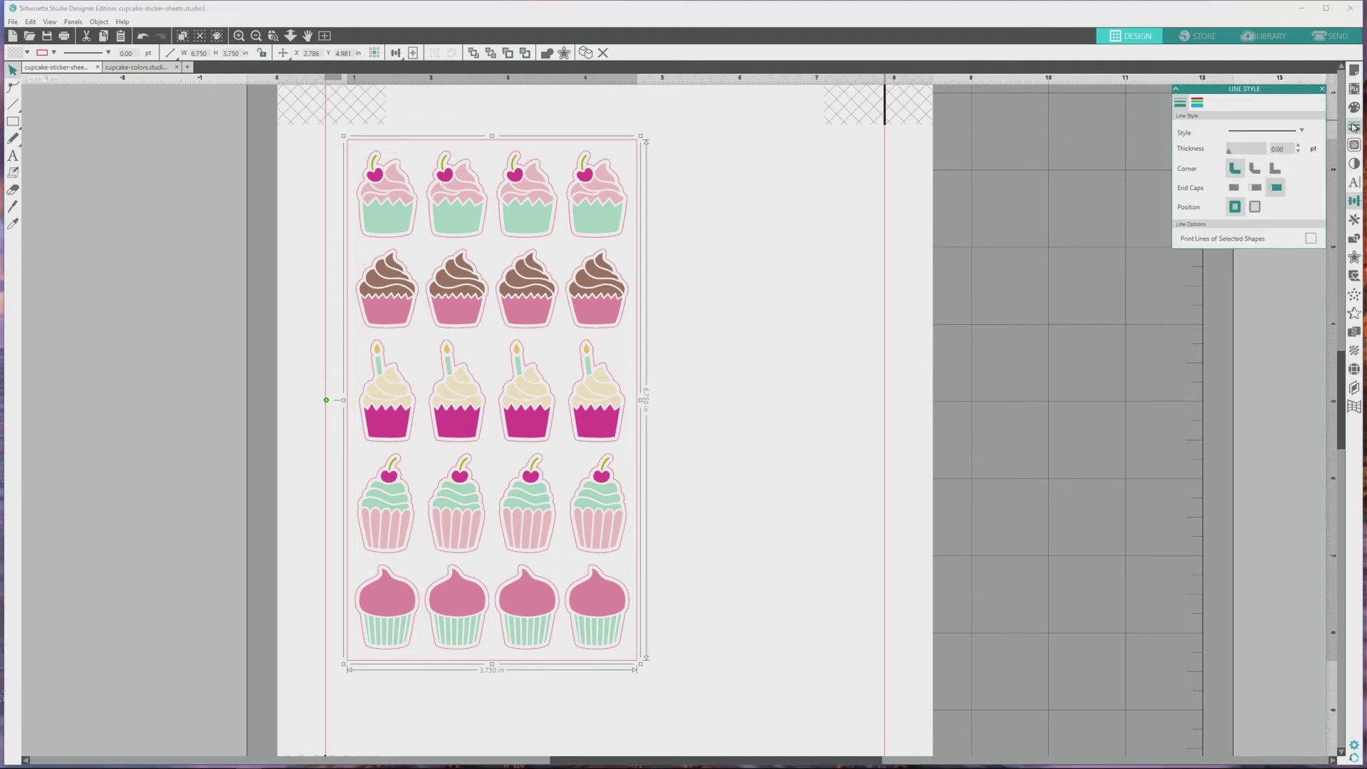
left_click(1200, 106)
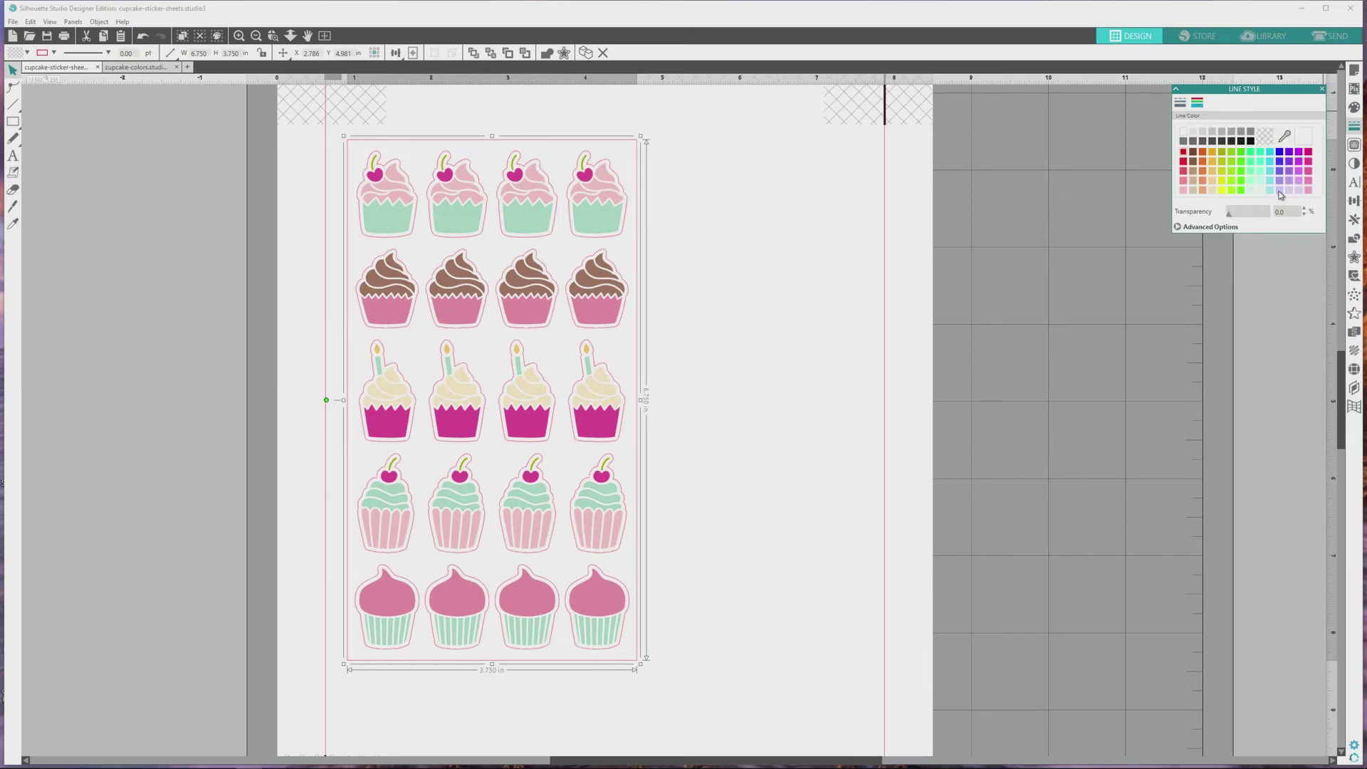
left_click(823, 229)
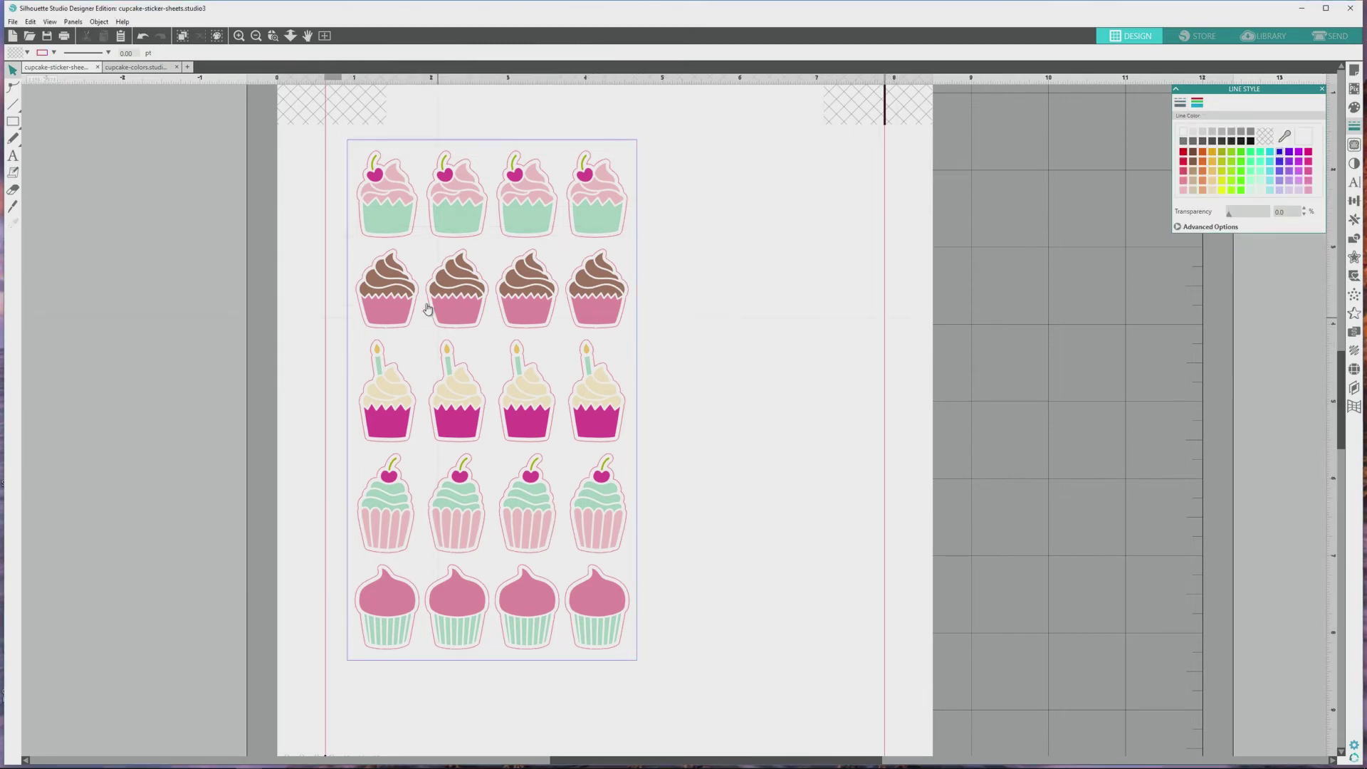
- Group the blue rectangle together with all the cupcake stickers
left_click_drag(298, 111, 769, 704)
key("i")
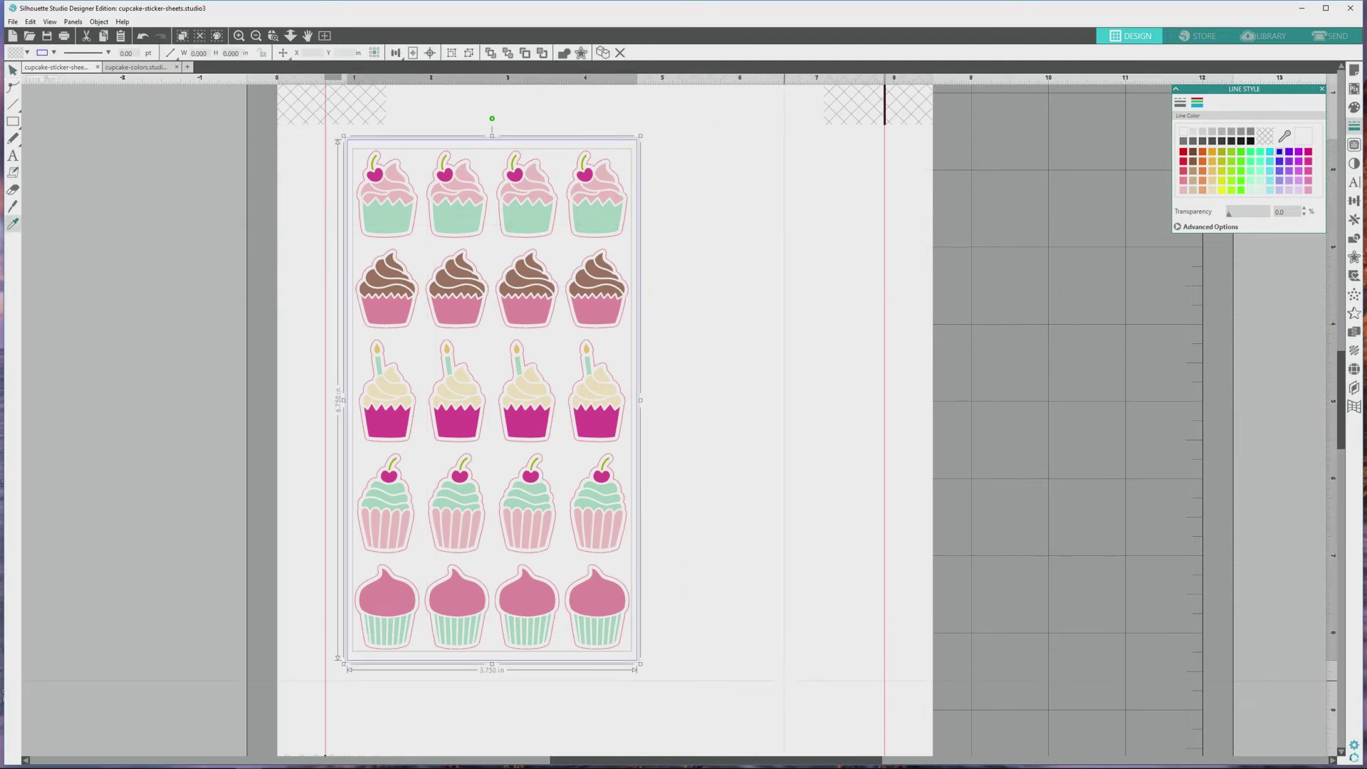
key("v")
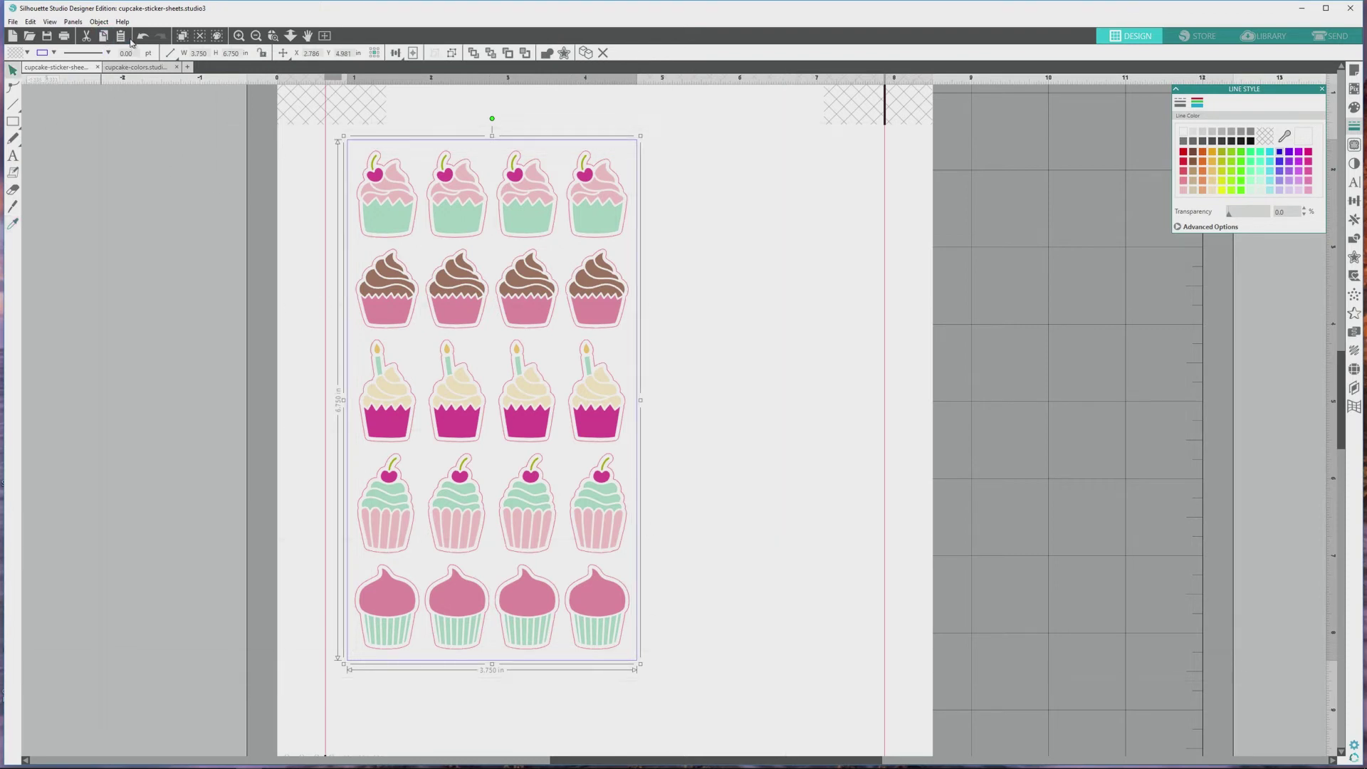
- Rotate the sticker sheet group 90° clockwise and move it to the upper part of the page between the registration marks
left_click(99, 22)
mouse_move(114, 67)
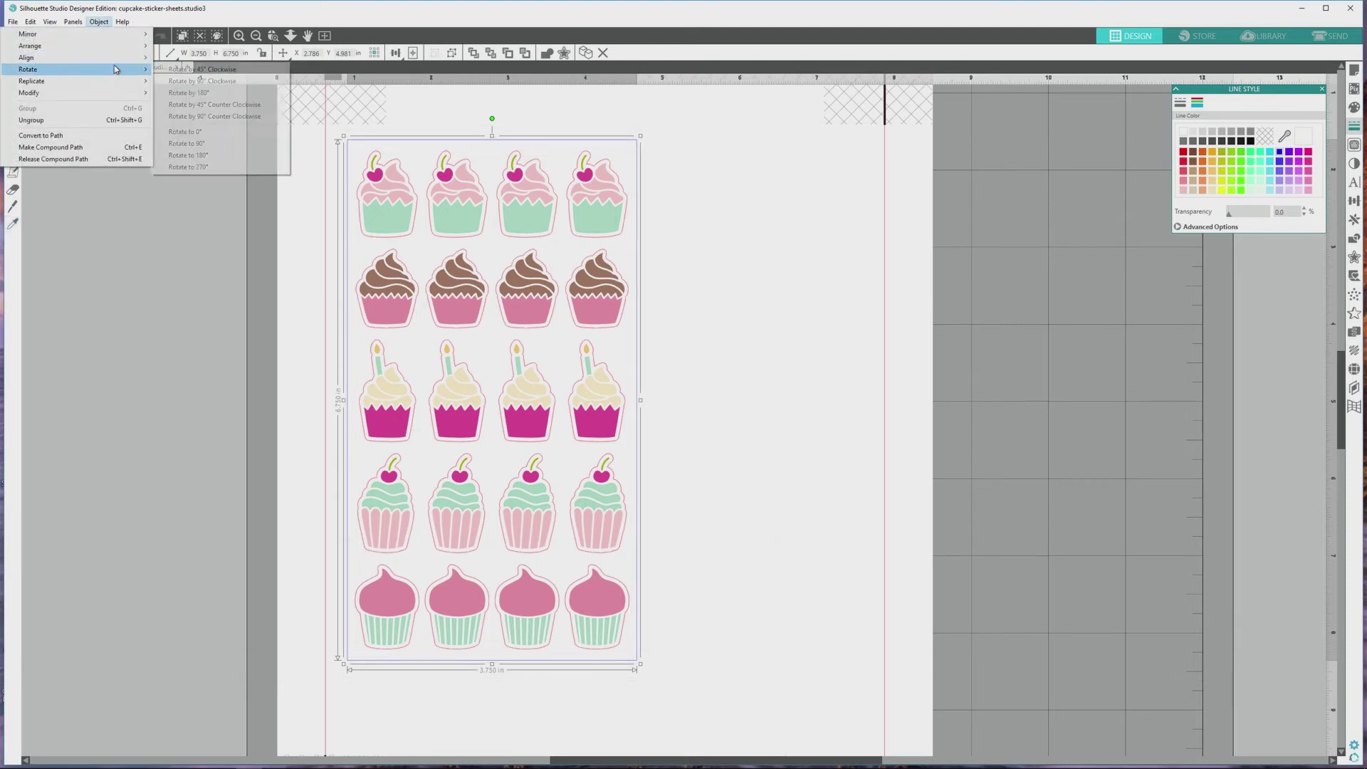
left_click(177, 84)
left_click_drag(490, 371, 608, 254)
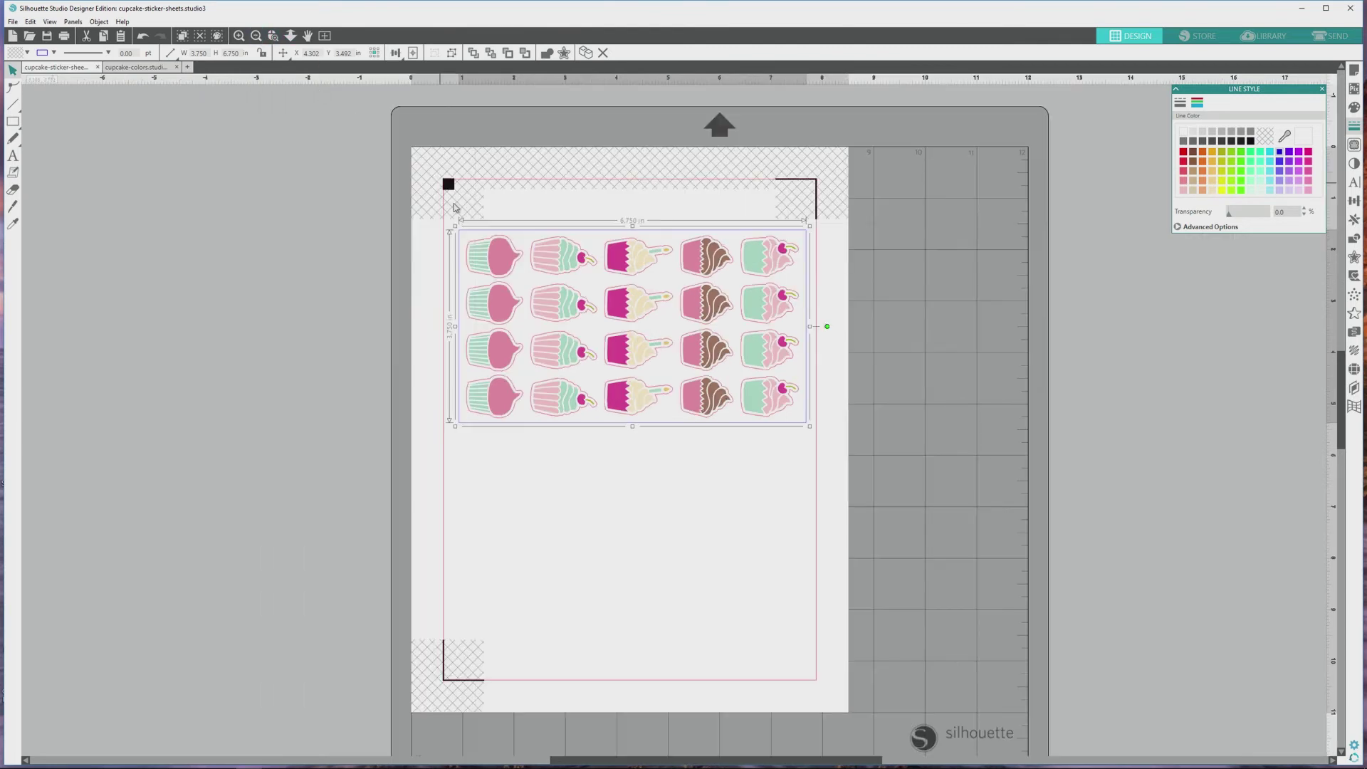
left_click(256, 36)
- Duplicate the rotated sticker sheet and place the copy directly below the original, lined up with its edges
left_click(13, 224)
key("ctrl+d")
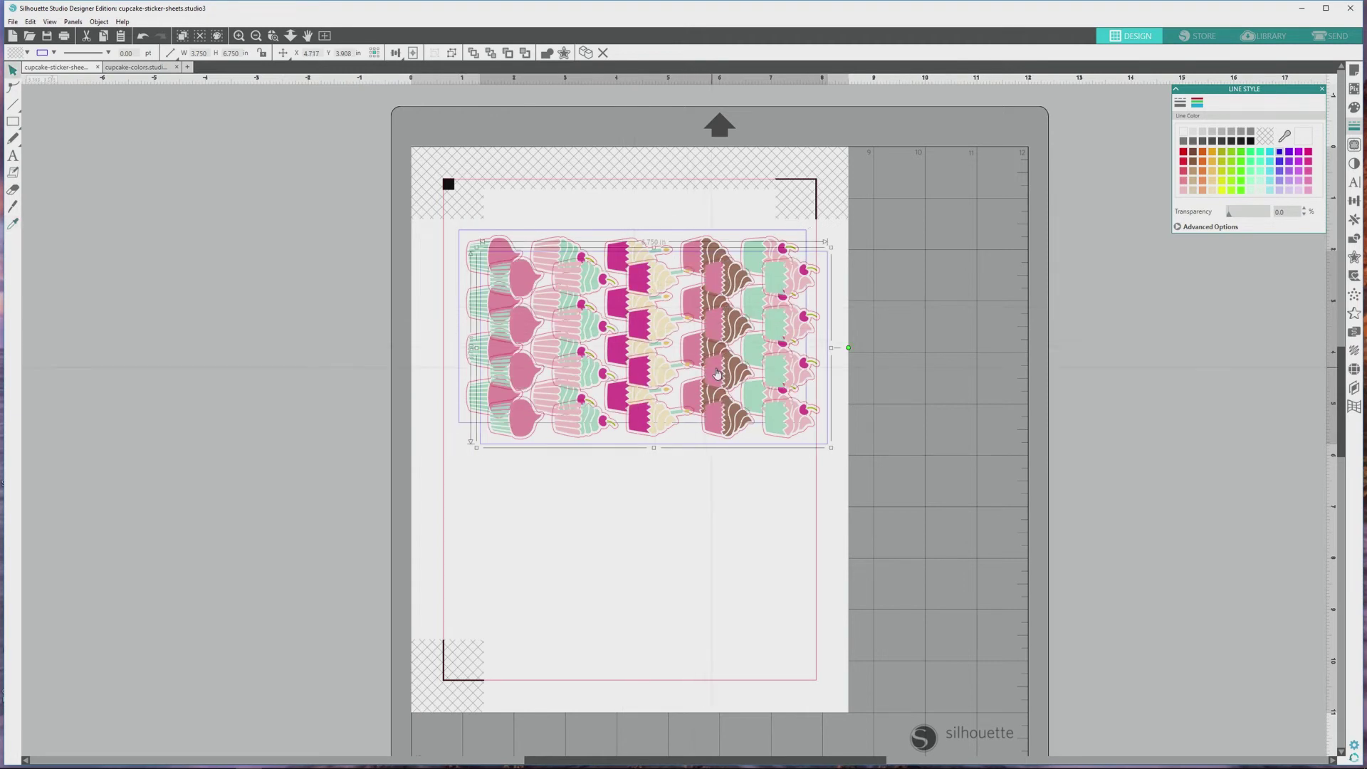
left_click_drag(716, 377, 696, 557)
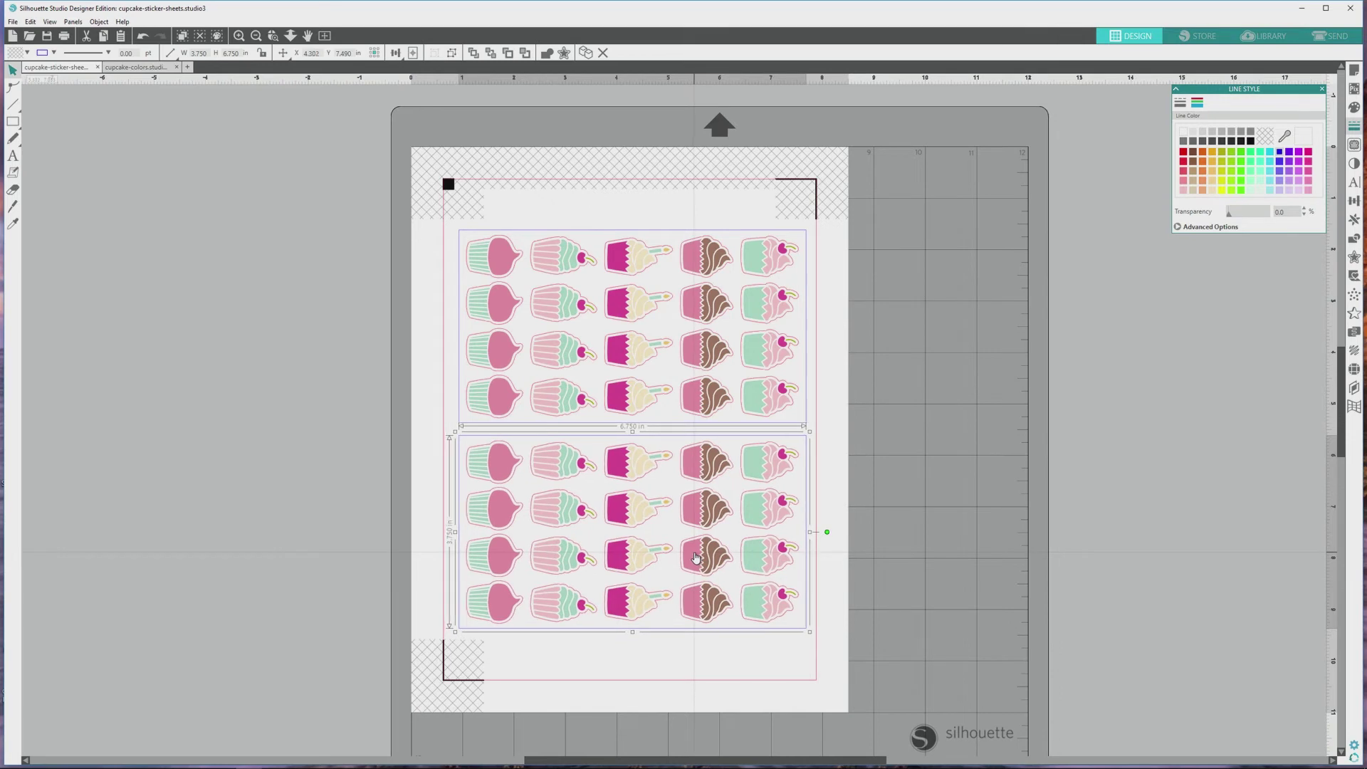
left_click(339, 467)
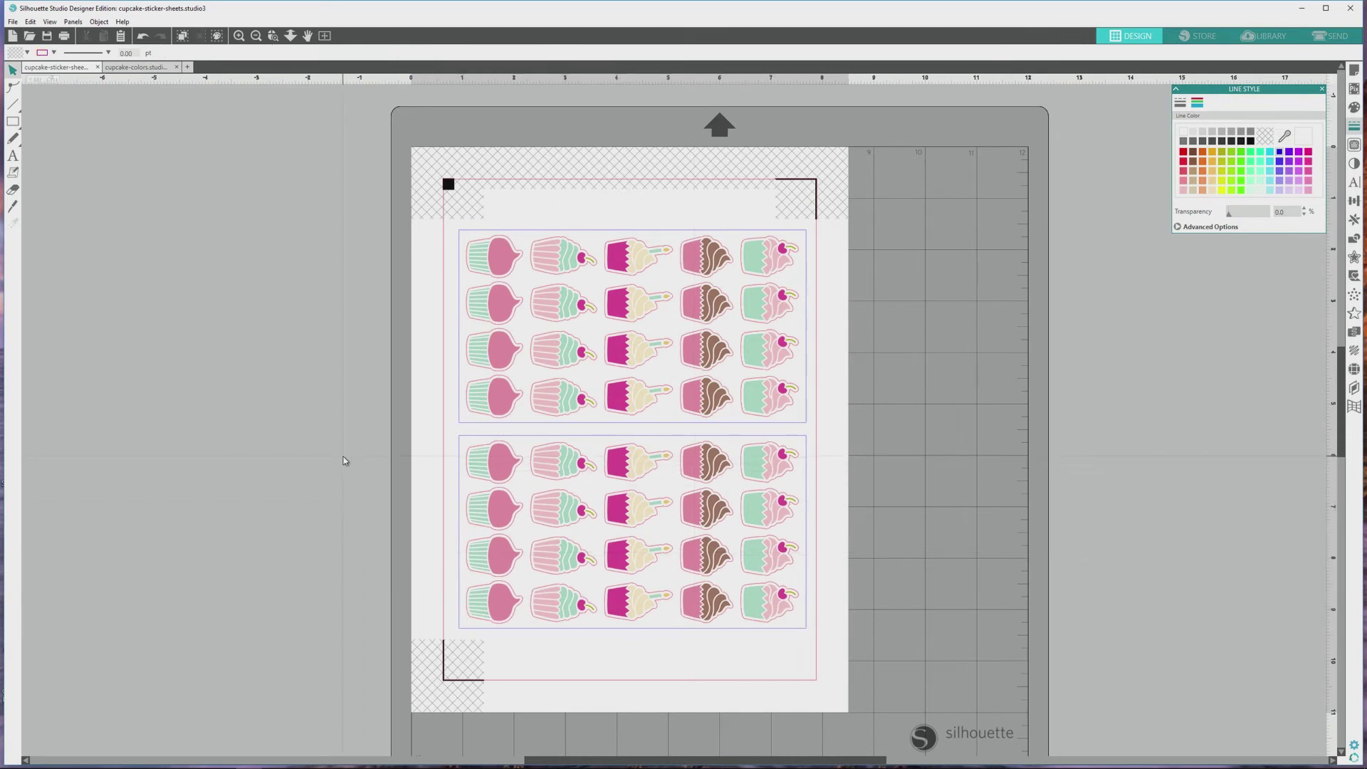
- Set up the cut actions by line color and assign Sticker Paper, White as the material for the red and blue lines
left_click(1338, 40)
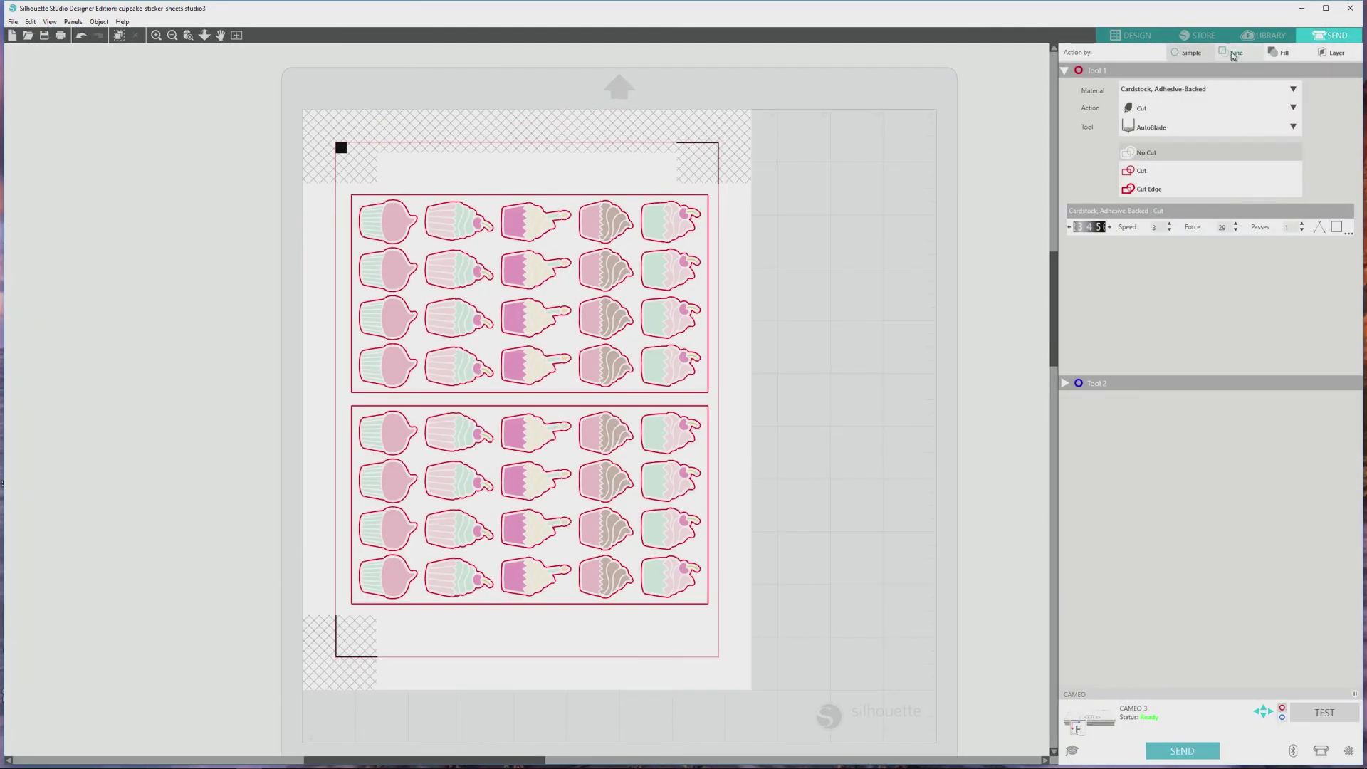
left_click(1235, 54)
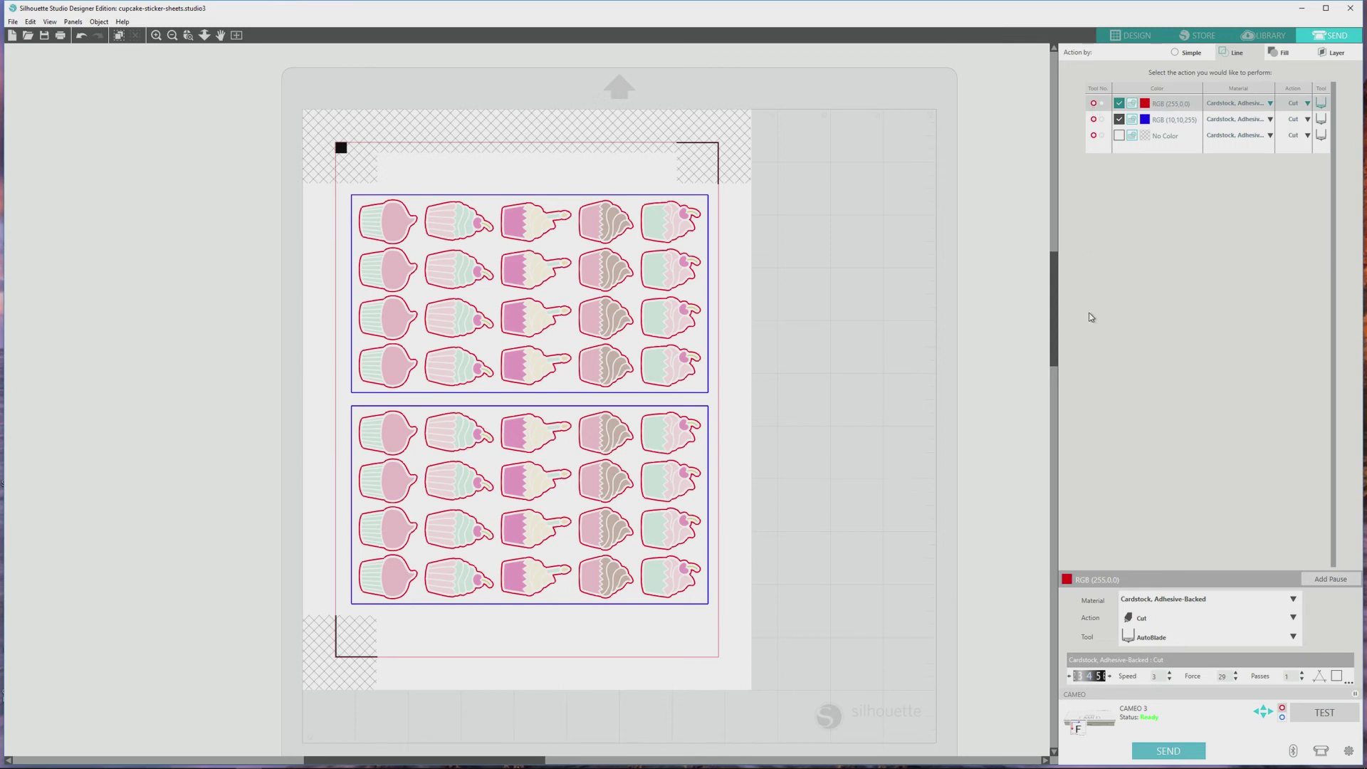
left_click(1270, 103)
left_click(1255, 242)
- Add a pause after the red line's cut and review the cut settings of the blue and red lines
left_click(1325, 581)
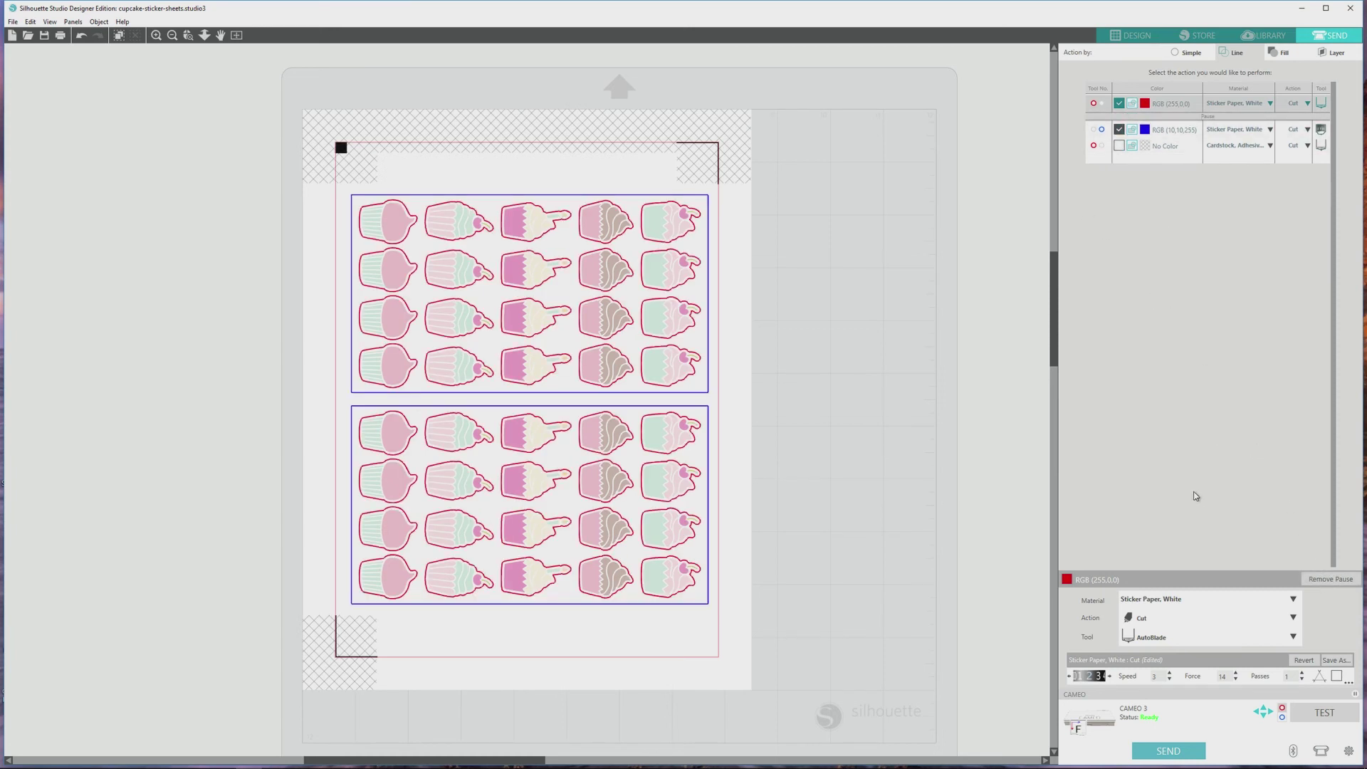
left_click(1185, 132)
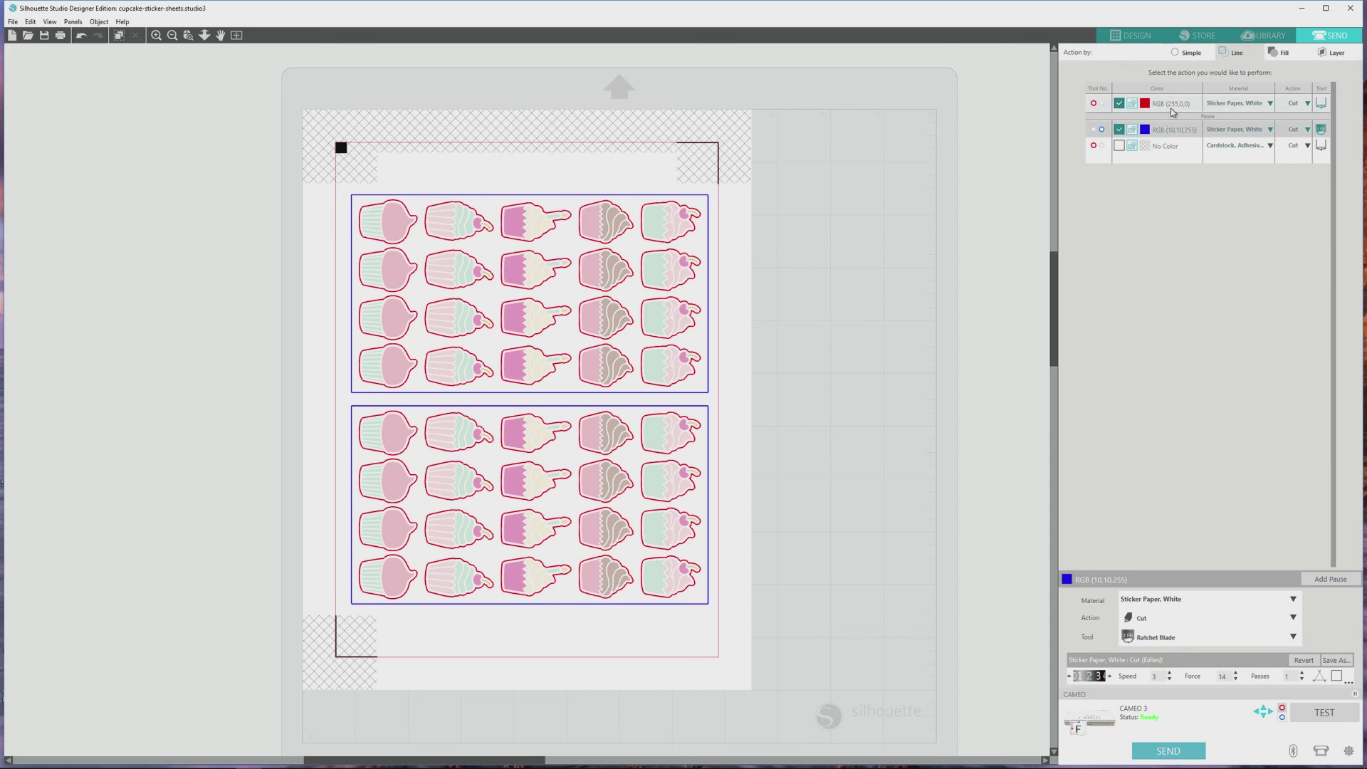
left_click(1173, 105)
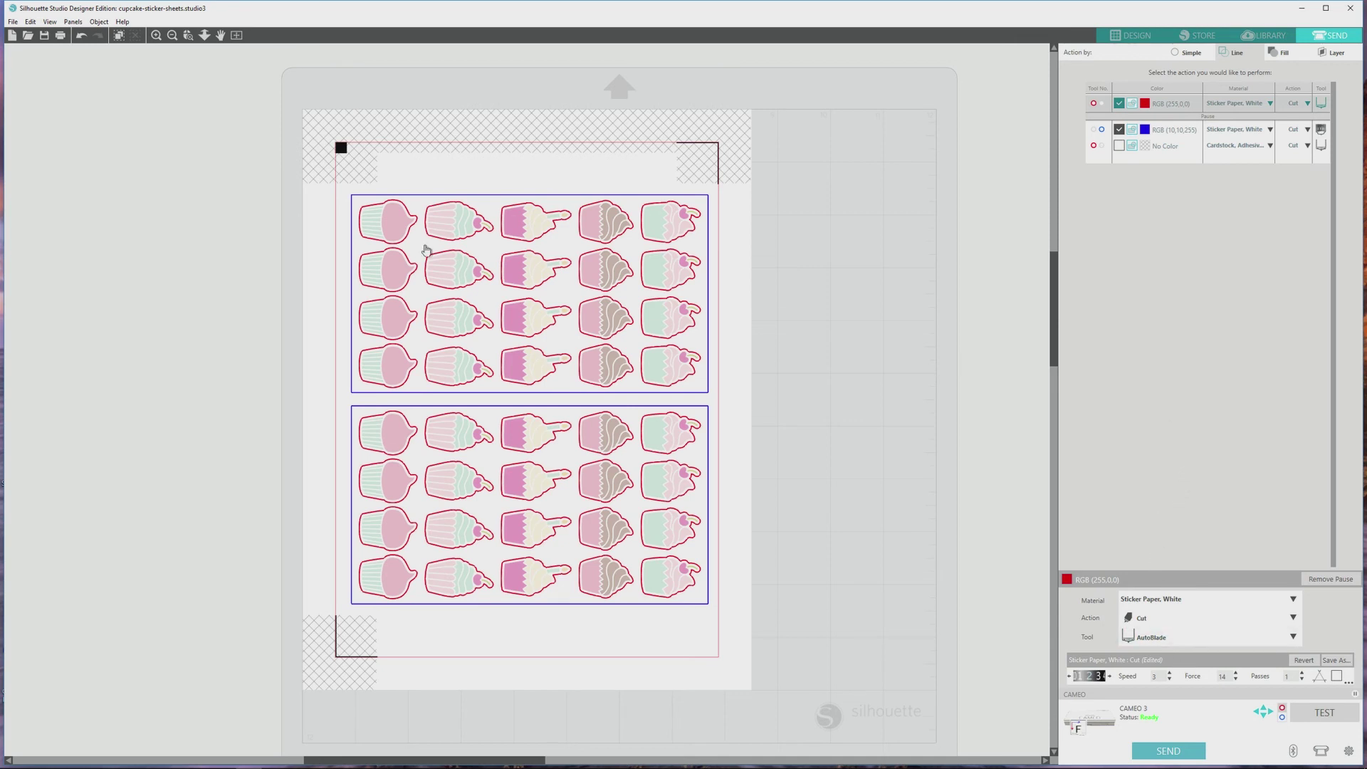
- Print one copy of the sticker sheet on the selected Brother series printer
left_click(60, 36)
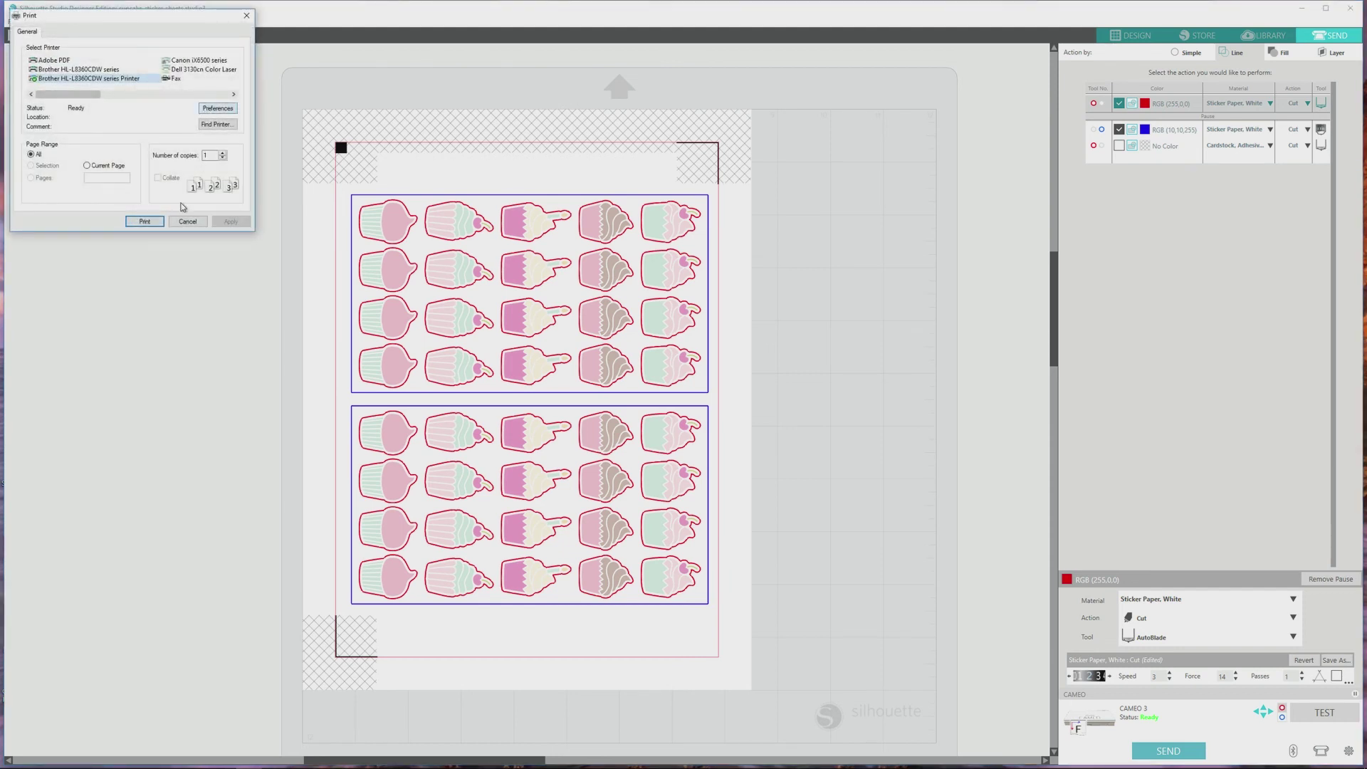
left_click(144, 222)
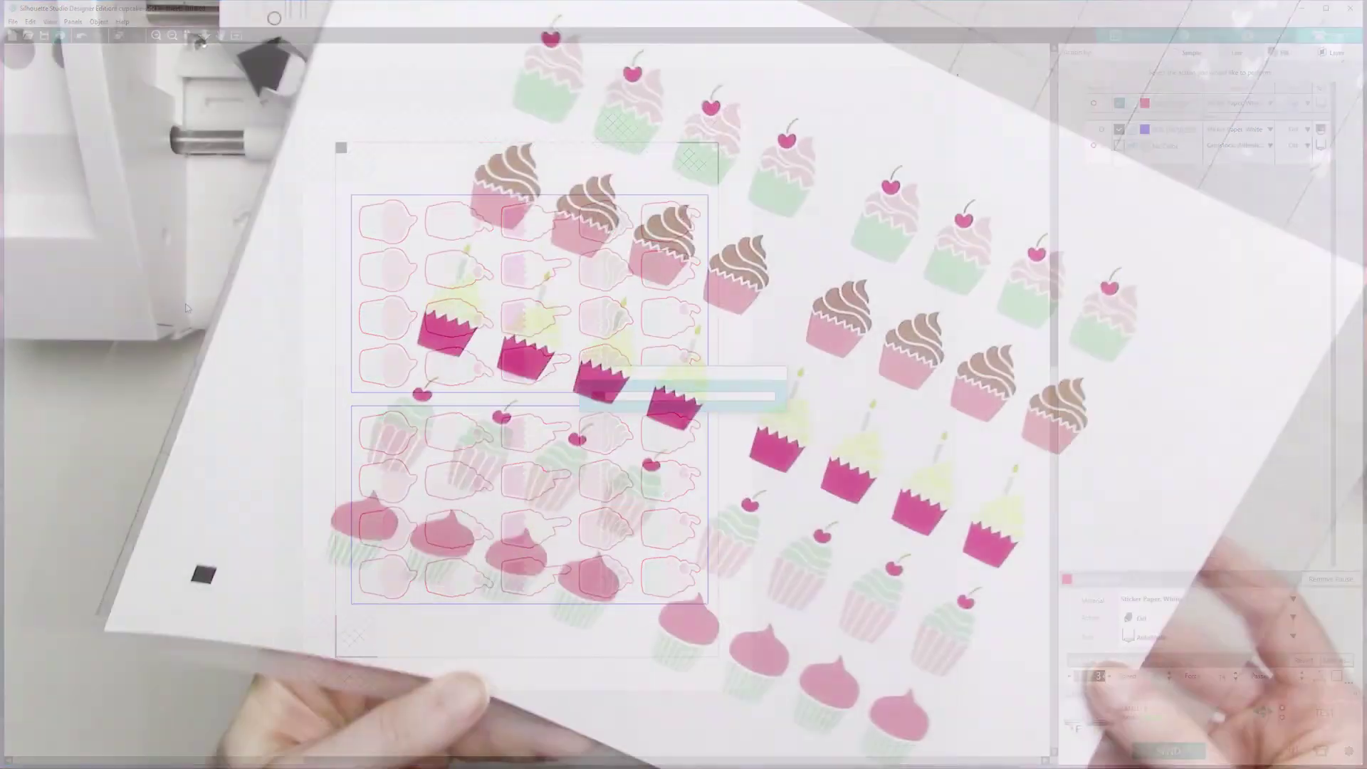